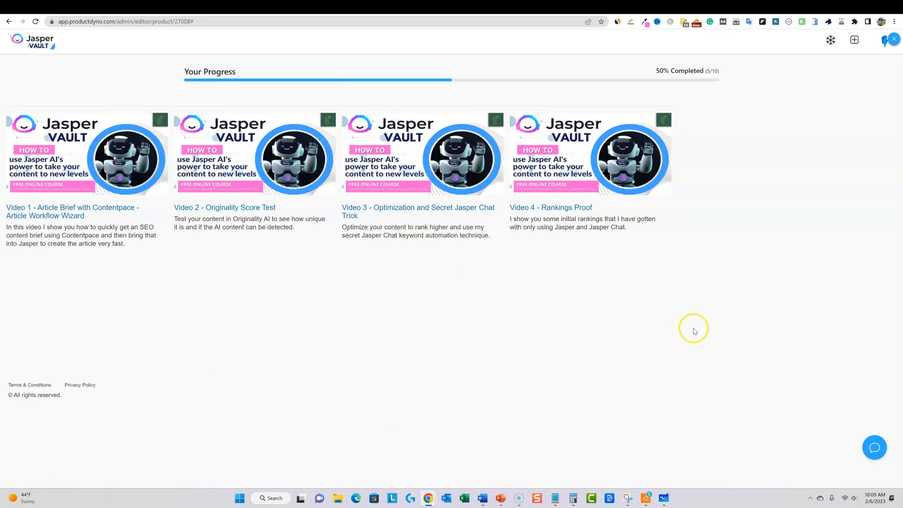
Step: Open the Video 1 article brief lesson in the Jasper Vault course and look over its video and discussion
left_click(855, 42)
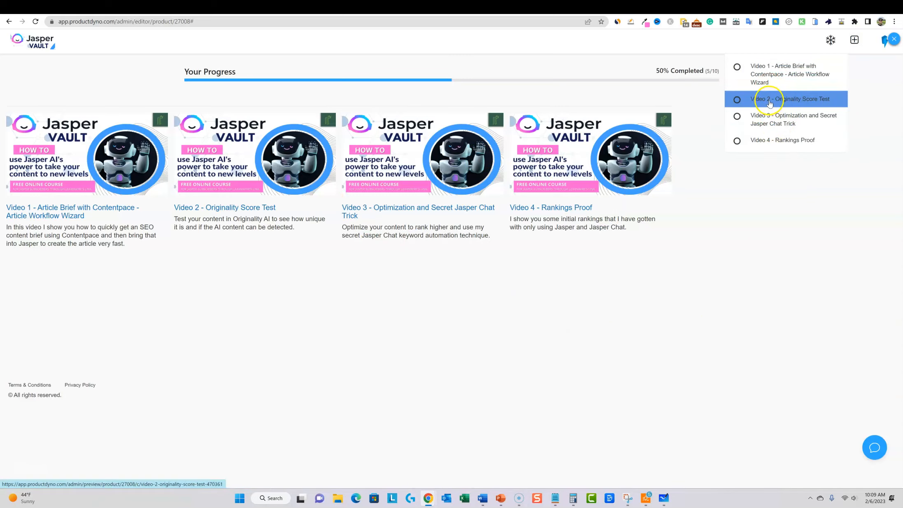
left_click(112, 210)
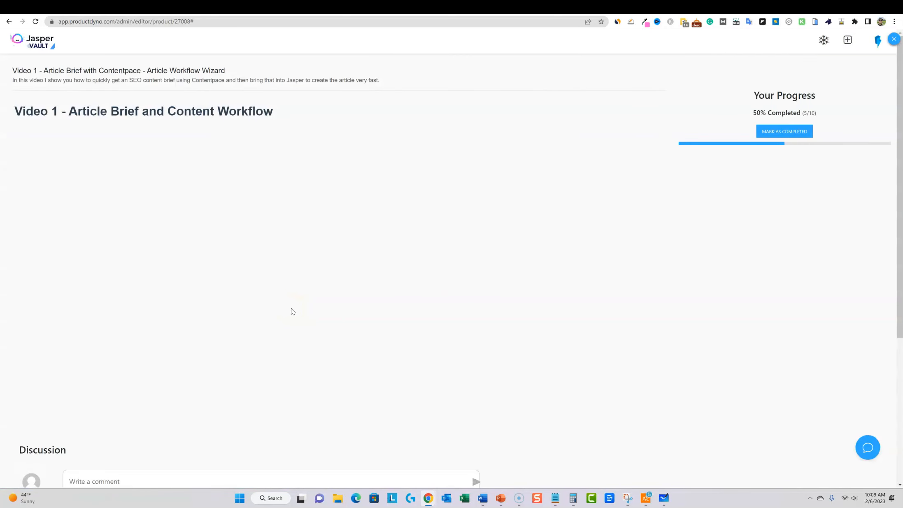
left_click(306, 297)
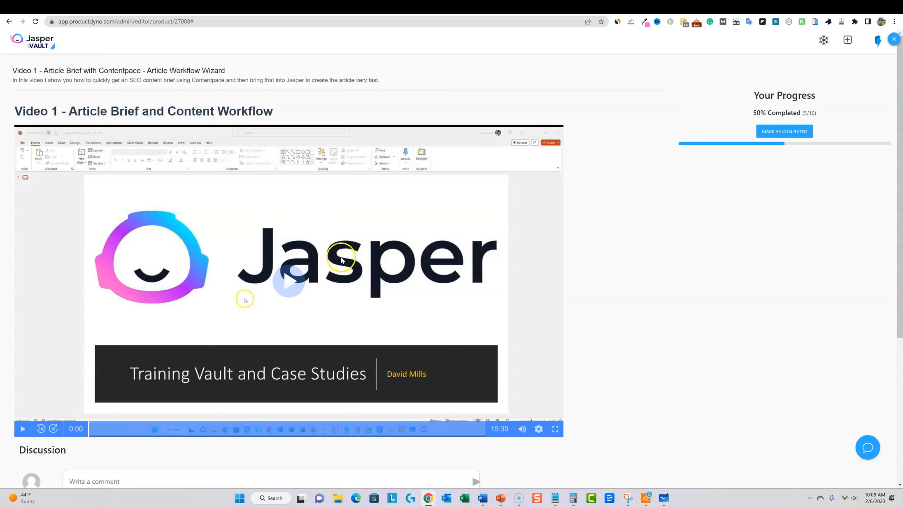
scroll(486, 263, "down", 5)
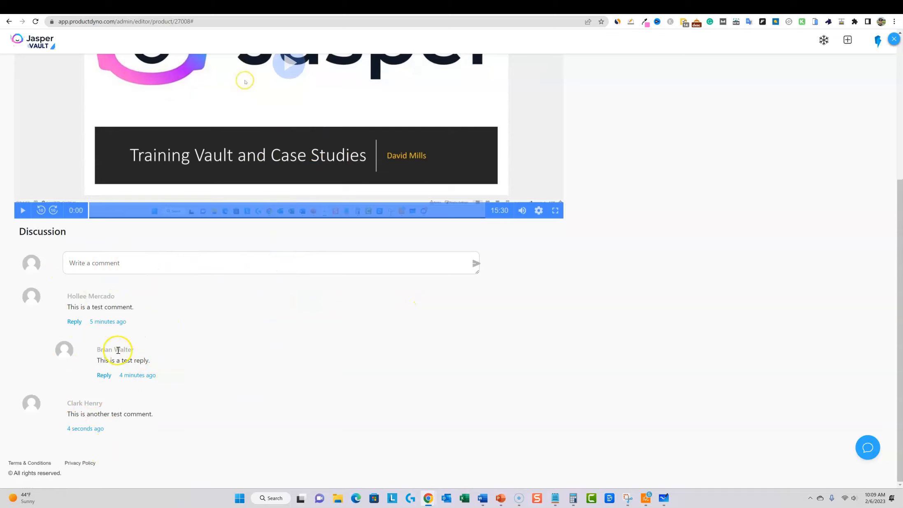
scroll(555, 367, "up", 5)
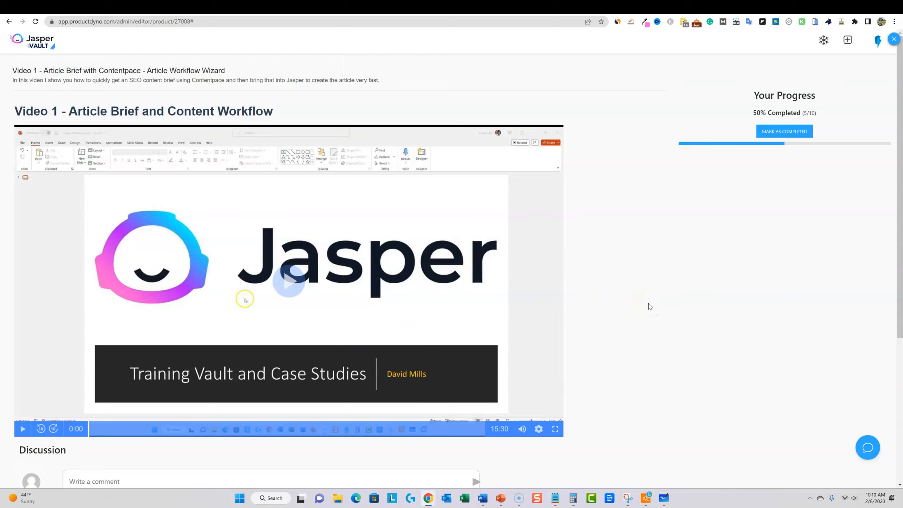
Step: Switch to the whiteboard and draw a black check mark beside the number 1 above the "blog outline in Jasper Chat" box
left_click(662, 496)
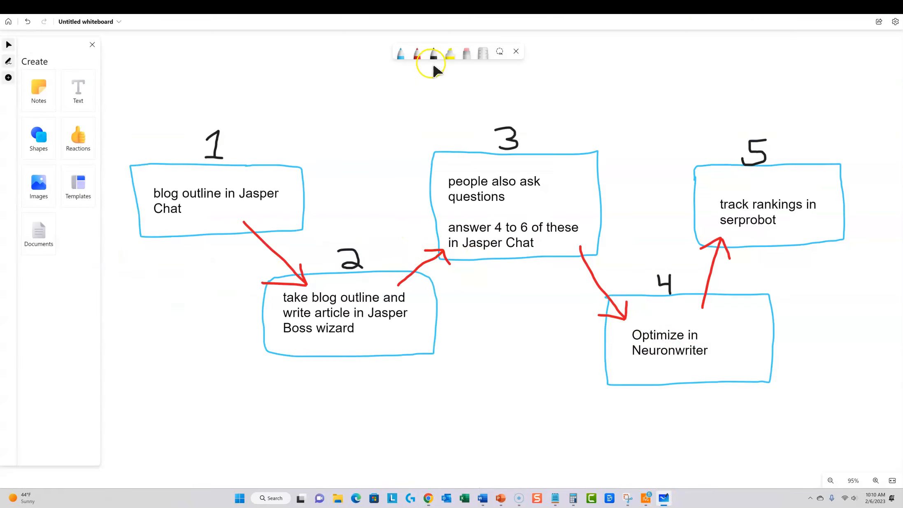
left_click(402, 53)
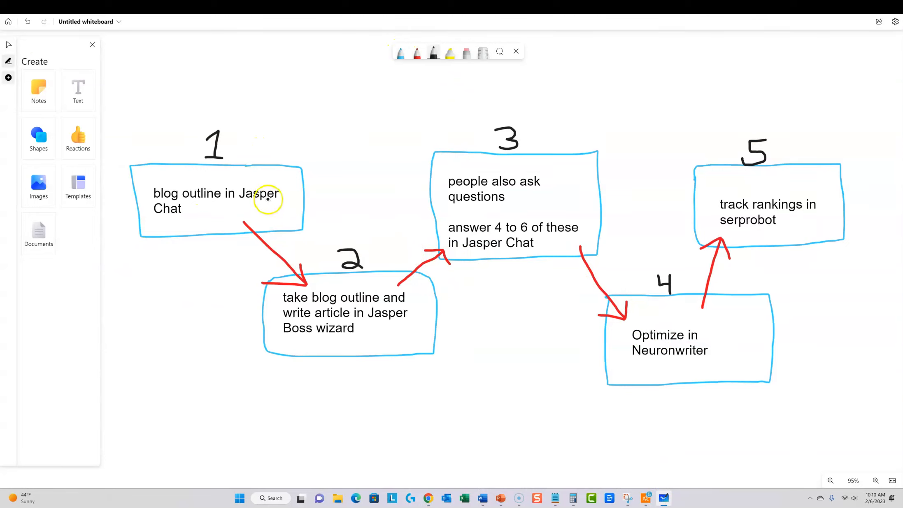
left_click_drag(300, 155, 334, 127)
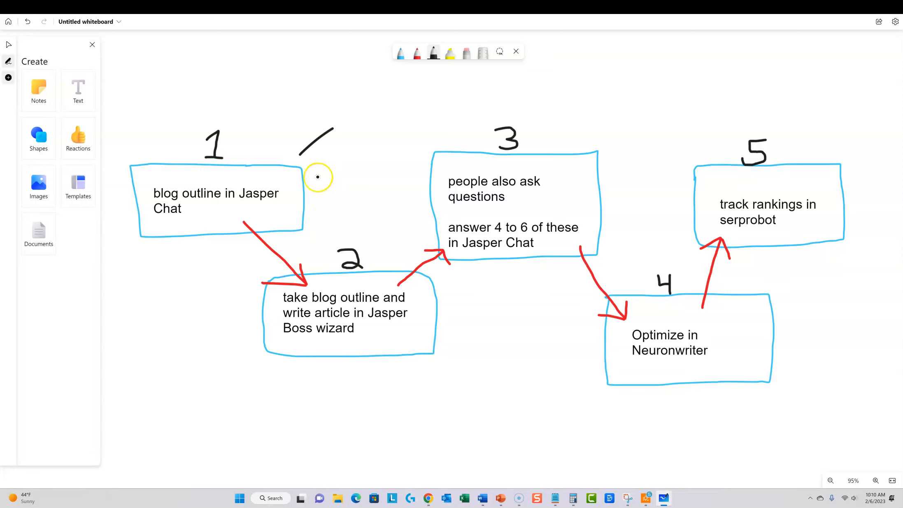
left_click_drag(294, 142, 299, 155)
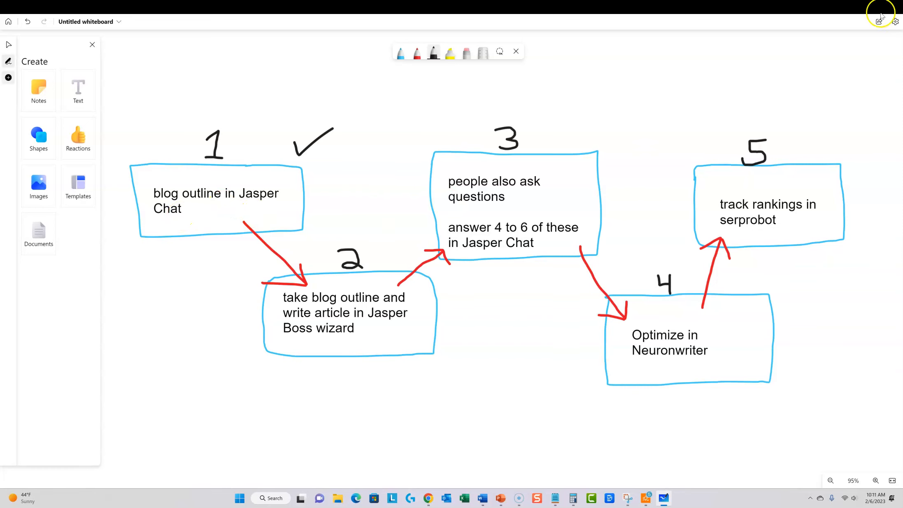
Step: Switch to the Seodity keyword suggestions and select the keyword "can you make money with an embroidery machine"
left_click(860, 8)
left_click(779, 8)
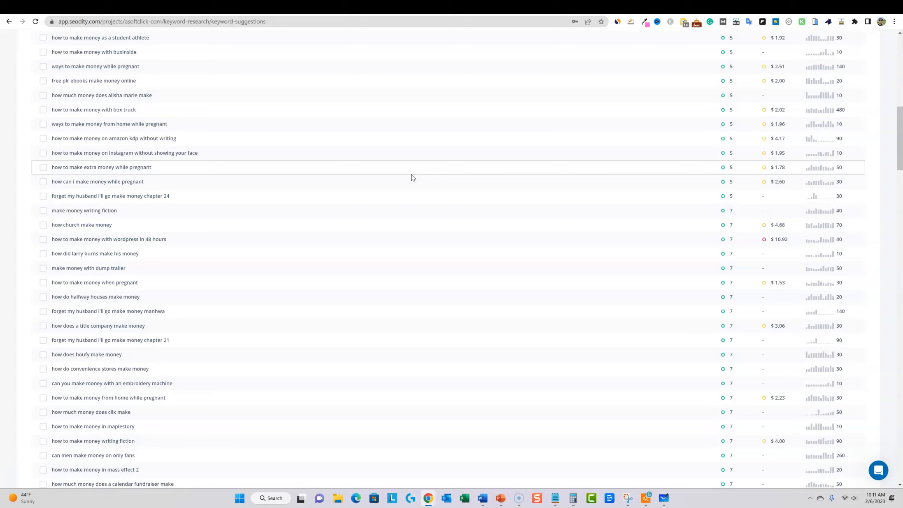
scroll(413, 179, "up", 5)
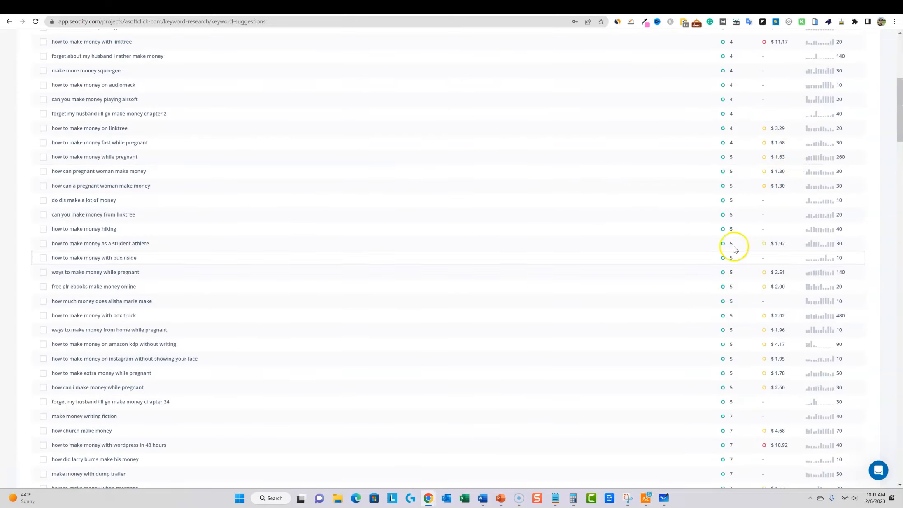
scroll(469, 355, "down", 4)
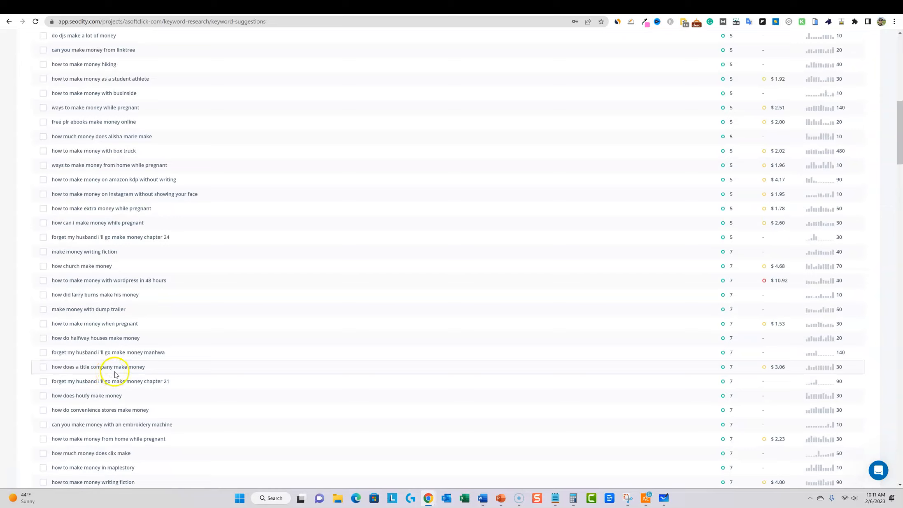
left_click_drag(174, 425, 49, 430)
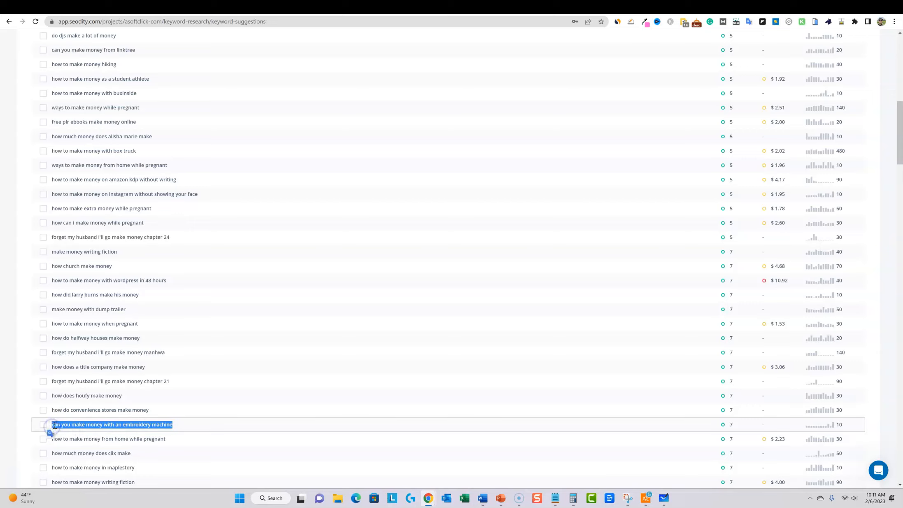
Step: Switch to Jasper, look through the template library, and return to Jasper Chat
left_click(769, 8)
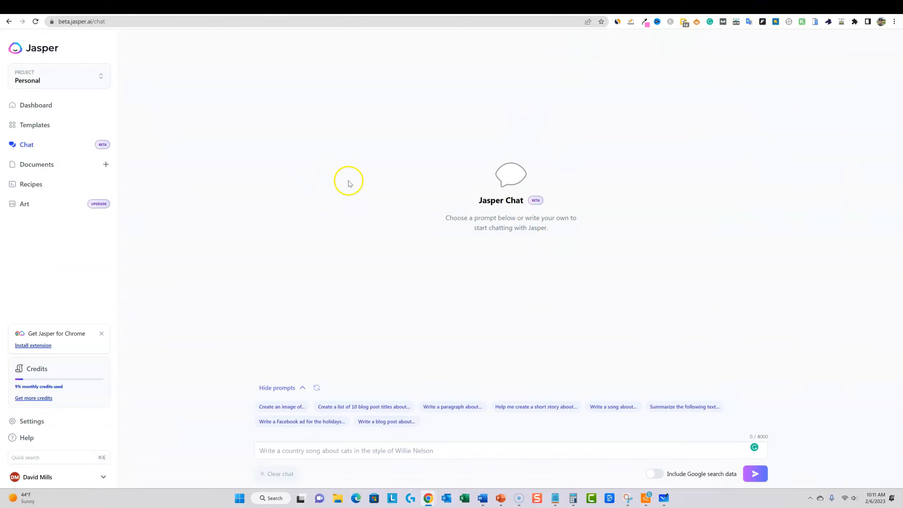
left_click(40, 125)
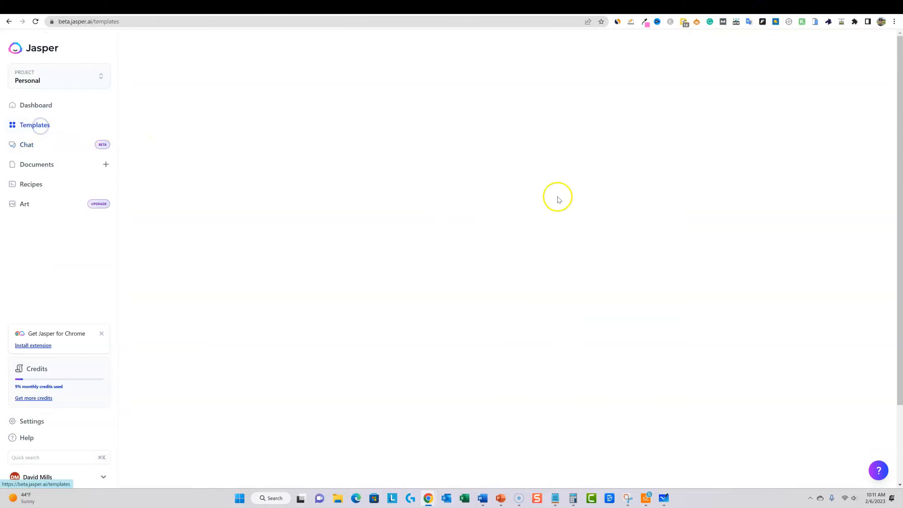
scroll(537, 234, "down", 15)
scroll(718, 242, "down", 20)
scroll(748, 238, "up", 20)
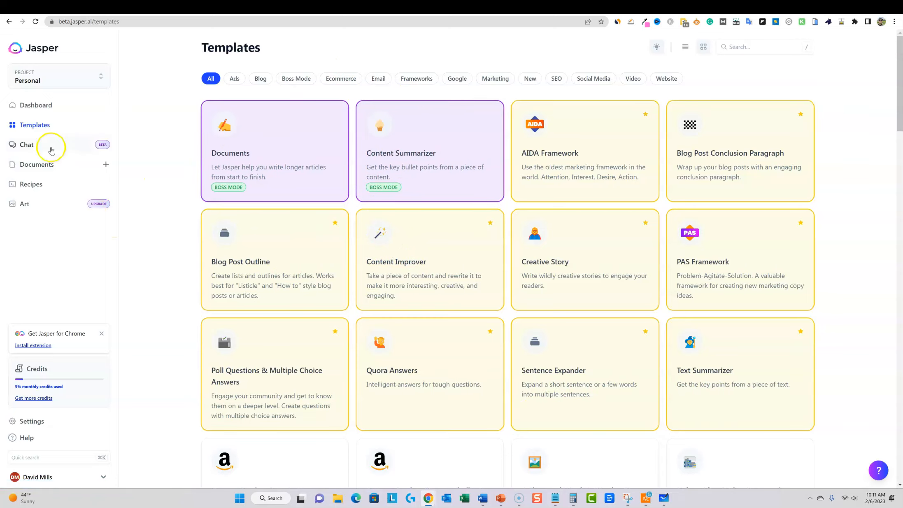
left_click(28, 144)
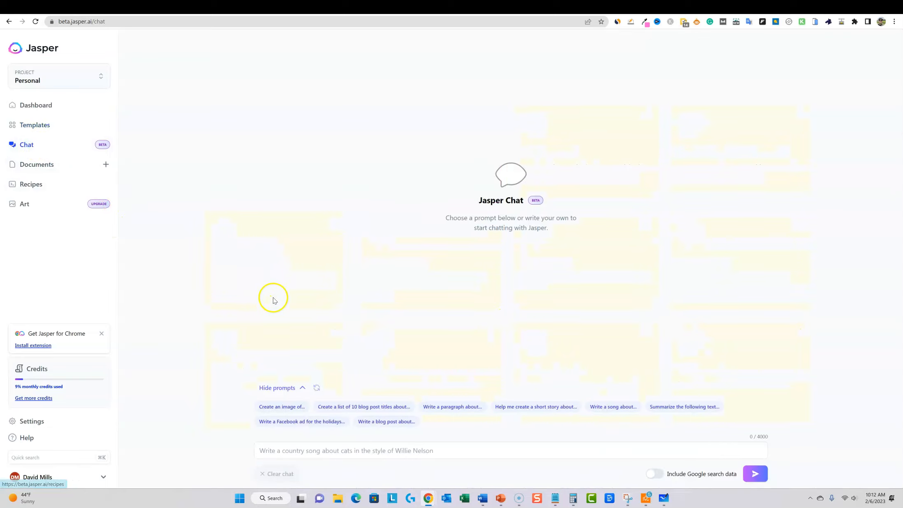
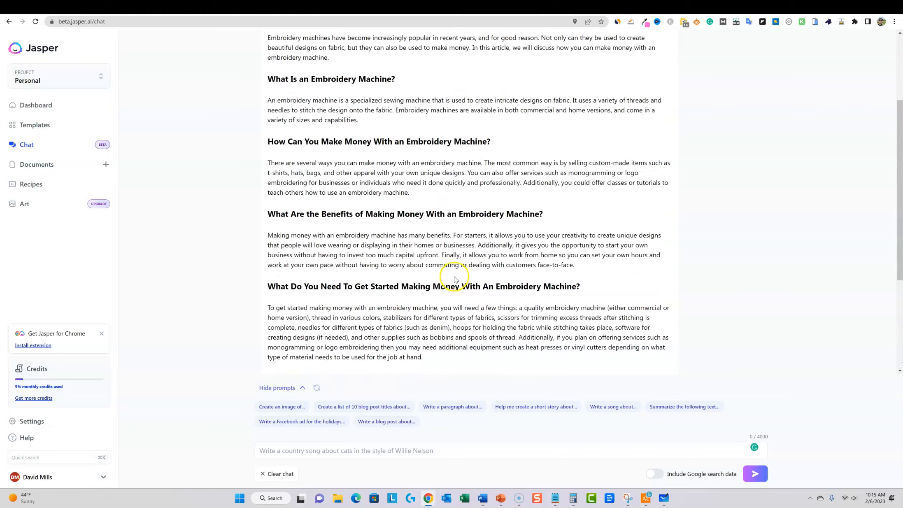
Step: Send Jasper Chat the prompt "give me more outline subheadings" and review the reply
left_click(348, 451)
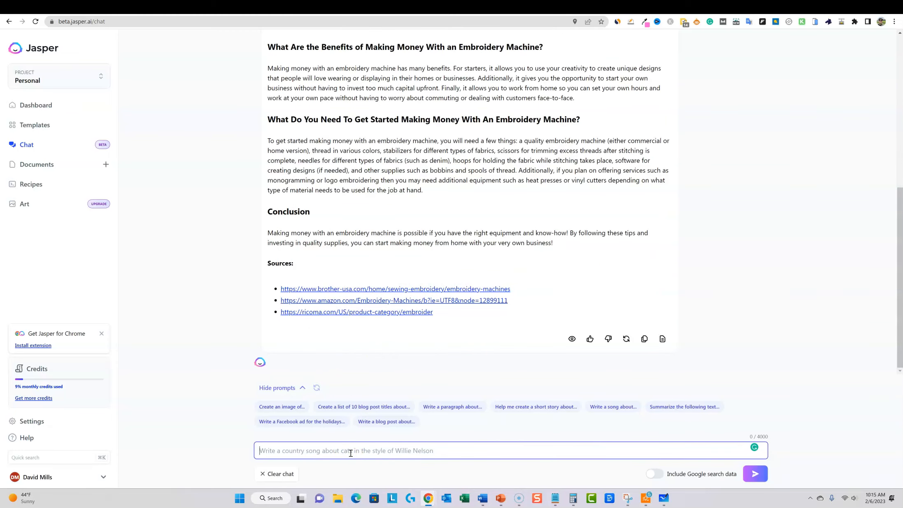
type("give me more outline subheadings")
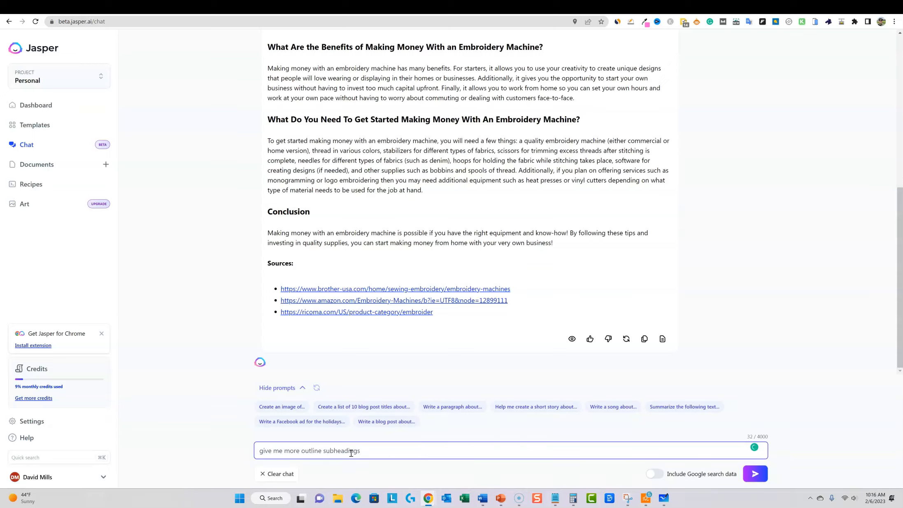
key("Return")
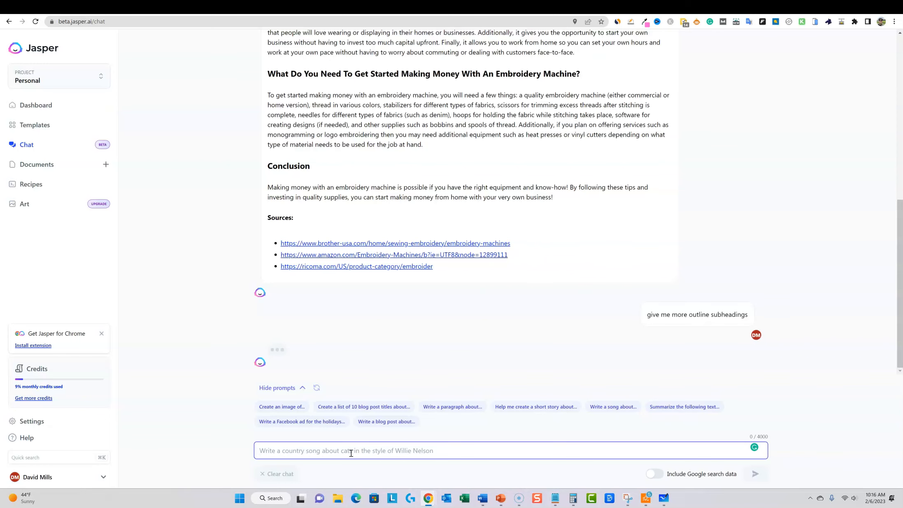
scroll(348, 290, "up", 10)
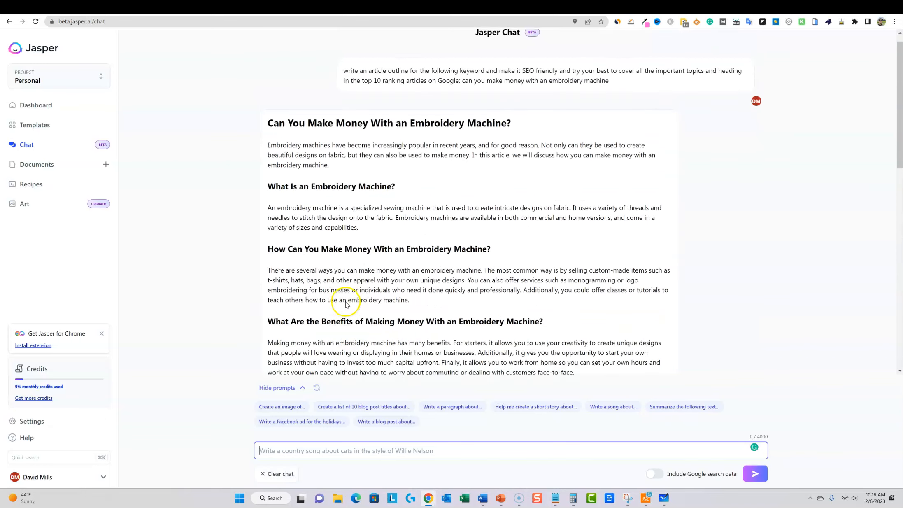
scroll(347, 296, "down", 5)
scroll(348, 301, "down", 5)
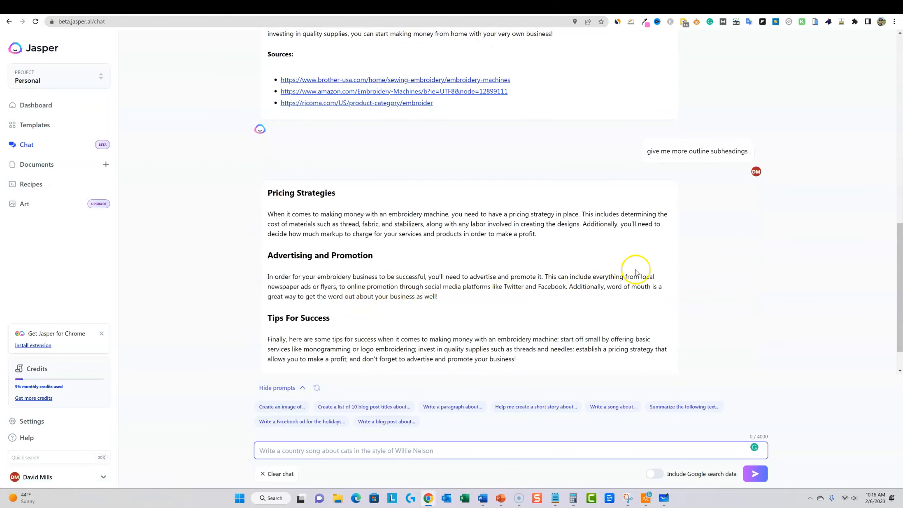
Step: Create a blank Google Docs document and copy the complete outline with the additional subheadings from Jasper Chat
mouse_move(878, 7)
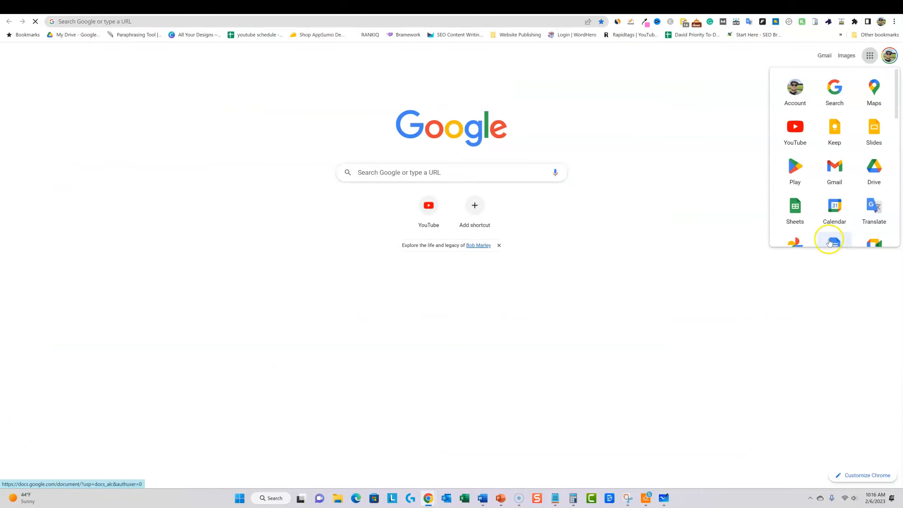
left_click(832, 403)
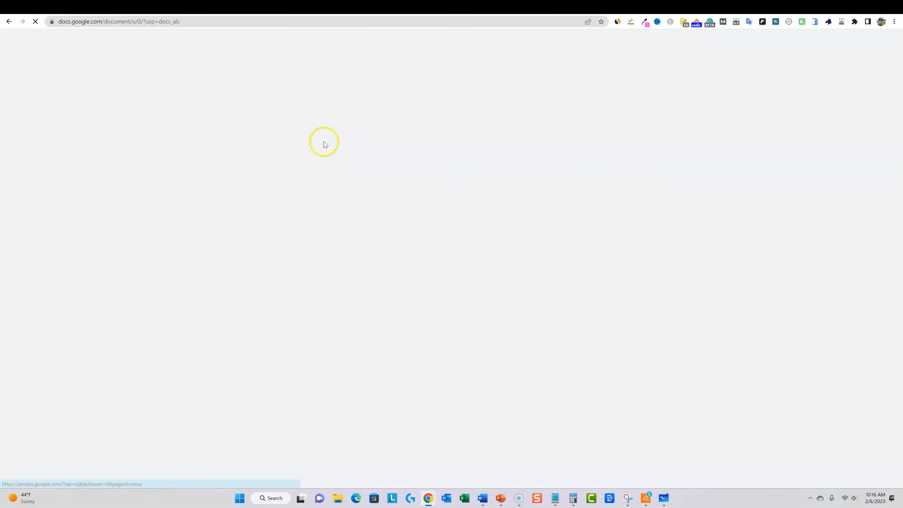
left_click(254, 124)
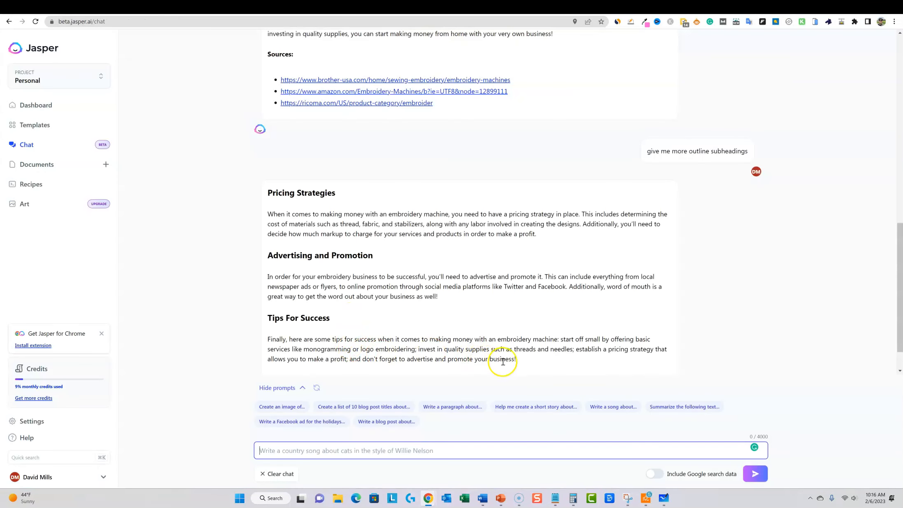
left_click_drag(523, 361, 266, 142)
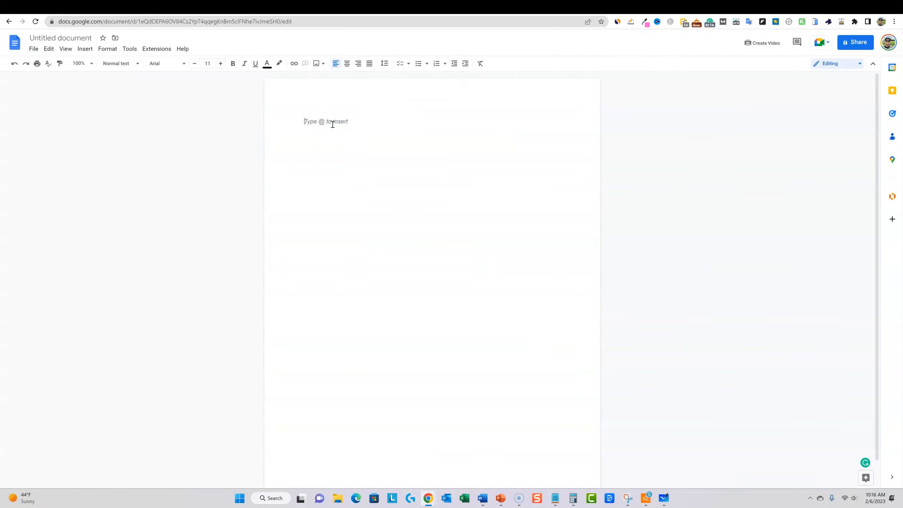
Step: Paste the copied outline into the blank document, check it from the beginning, and delete all of the text
key("ctrl+v")
scroll(371, 214, "up", 15)
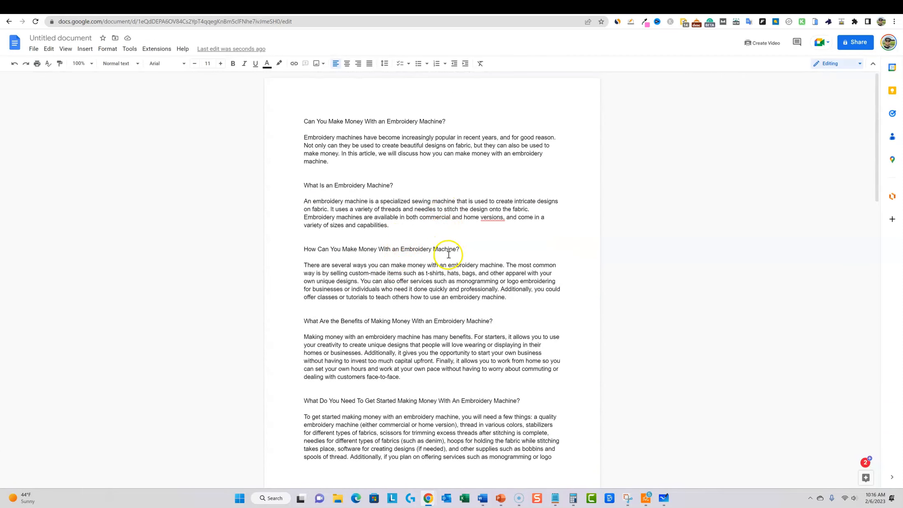
key("ctrl+a")
key("BackSpace")
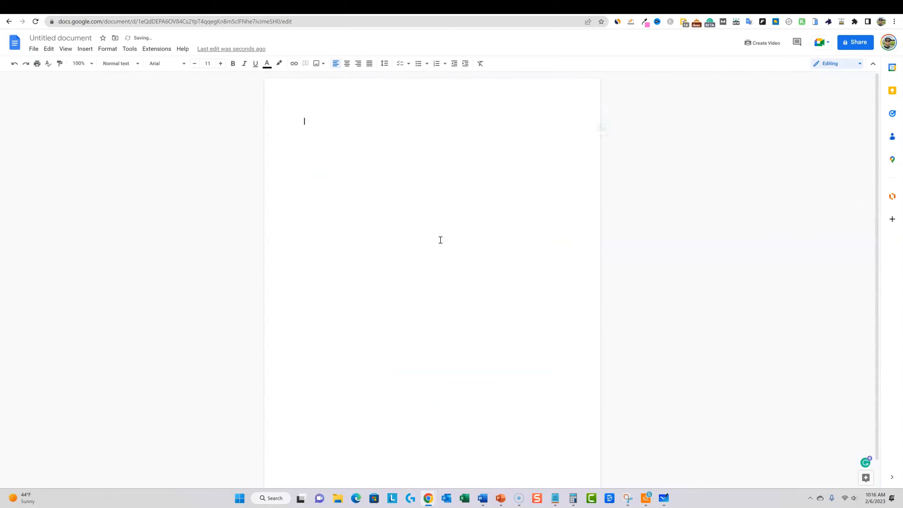
Step: Paste the outline with its original formatting, look through the pages, and undo the paste
key("ctrl+v")
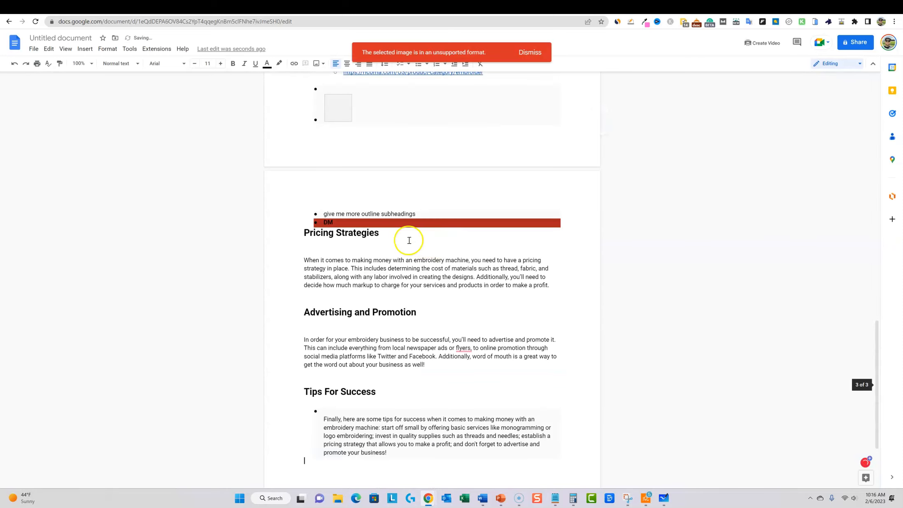
scroll(437, 348, "up", 5)
scroll(437, 349, "up", 6)
scroll(437, 348, "down", 4)
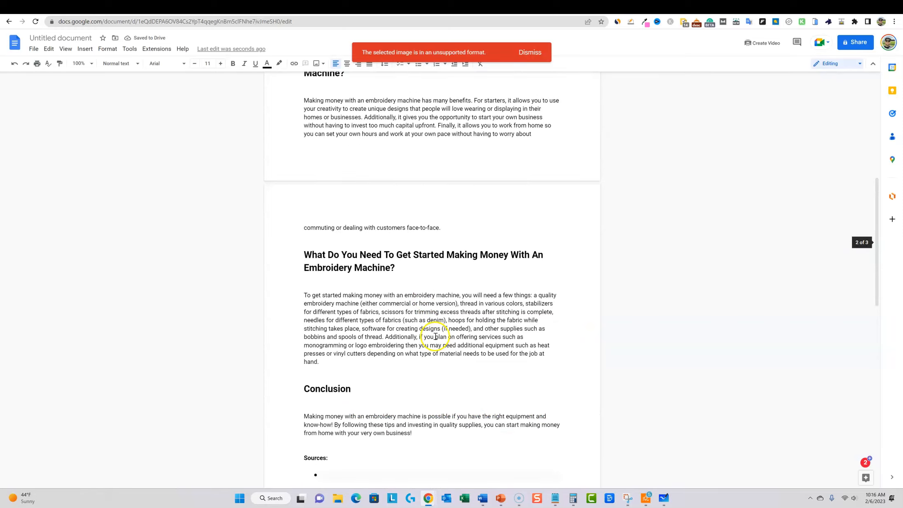
left_click(14, 63)
Step: Paste the copied outline into the empty document without formatting
right_click(323, 103)
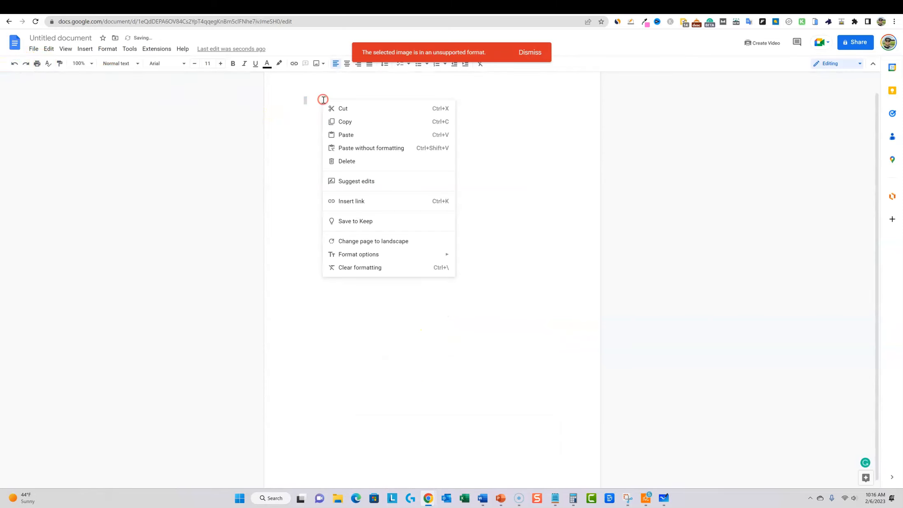
left_click(361, 148)
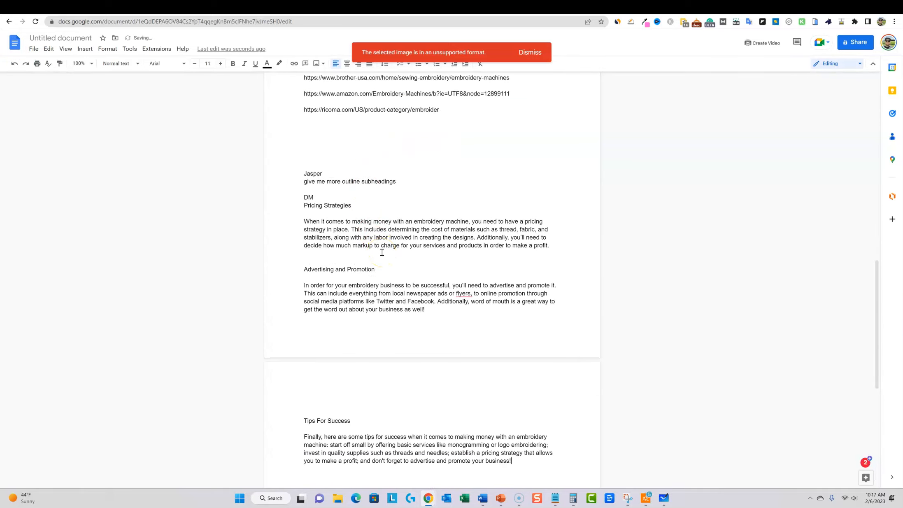
Step: Delete the Sources section with its three links and the extra blank lines below the Conclusion paragraph
scroll(383, 252, "up", 15)
scroll(382, 250, "down", 10)
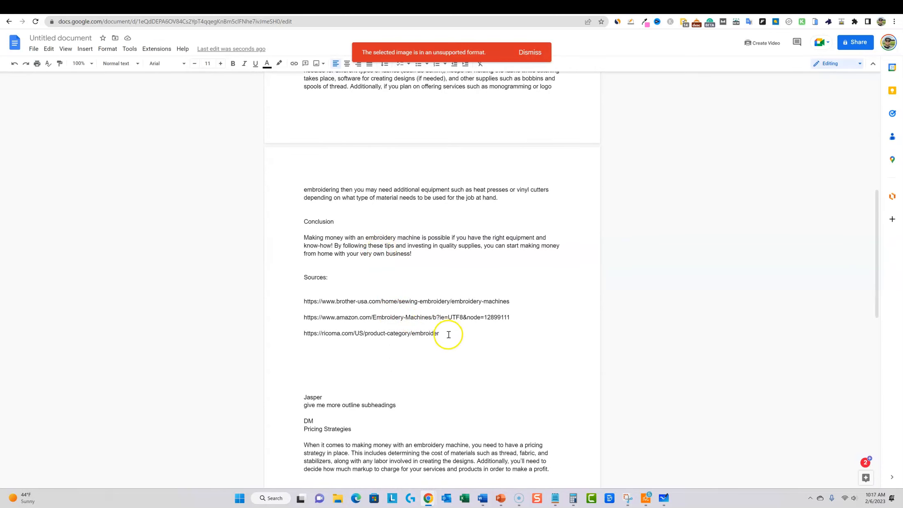
left_click_drag(448, 334, 302, 275)
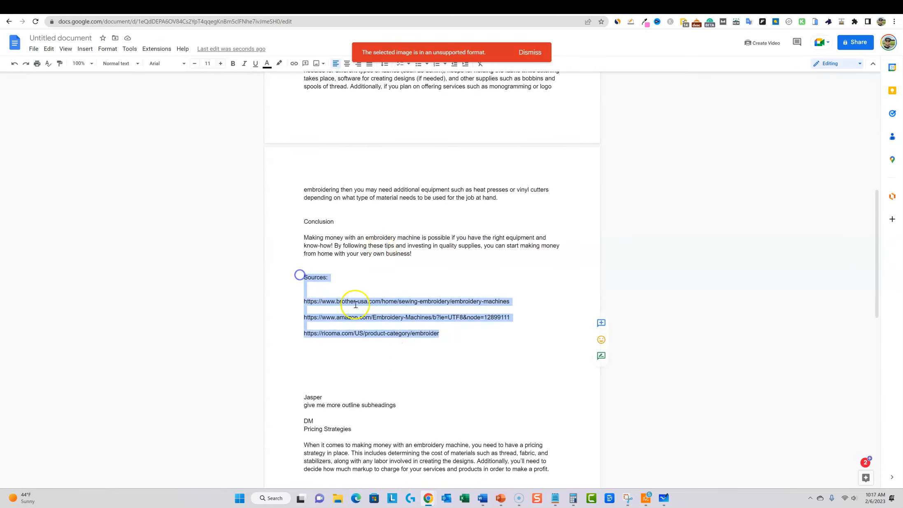
key("BackSpace")
left_click(323, 317)
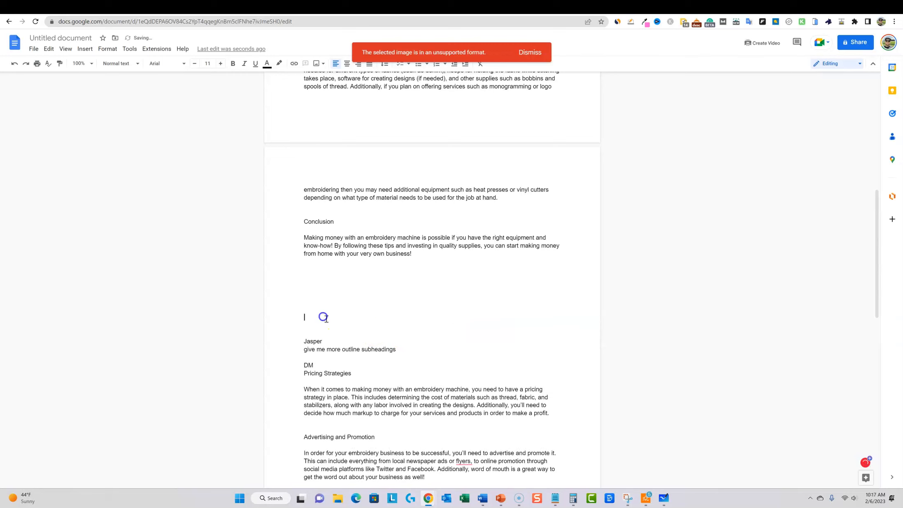
key("BackSpace")
key("BackSpace")
key("BackSpace")
key("BackSpace")
key("BackSpace")
key("BackSpace")
key("BackSpace")
Step: Remove the leftover chat speaker labels and the "give me more outline subheadings" prompt above Pricing Strategies
left_click_drag(396, 293, 301, 285)
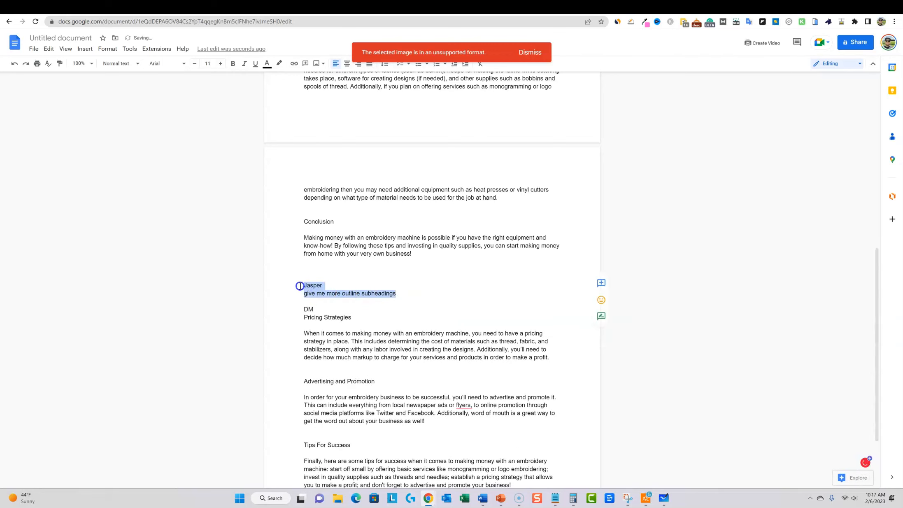
key("BackSpace")
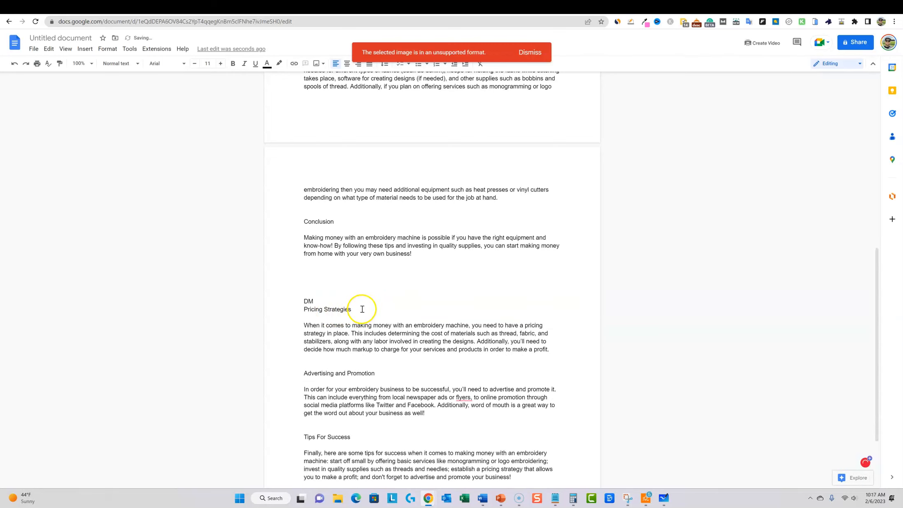
key("BackSpace")
Step: Move the Conclusion section below Tips For Success and delete the extra blank lines above Pricing Strategies
scroll(397, 363, "down", 3)
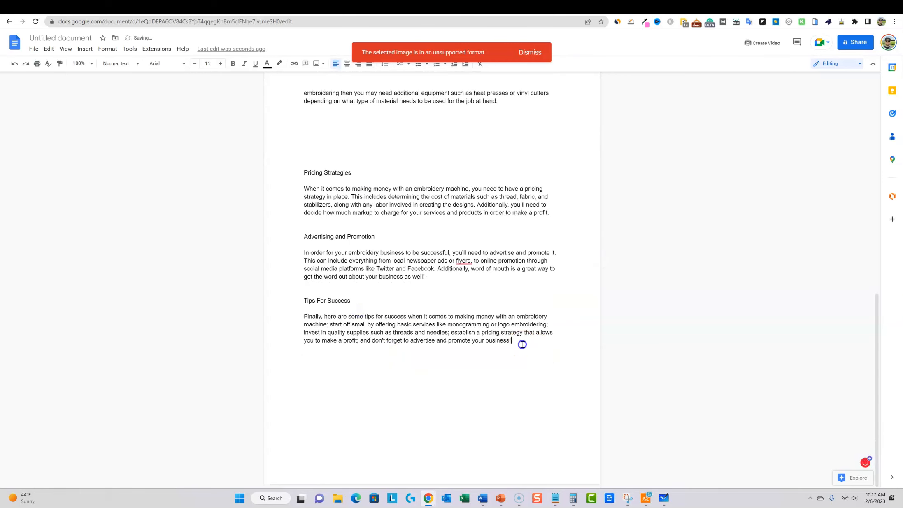
scroll(518, 347, "up", 5)
left_click(316, 394)
key("BackSpace")
key("BackSpace")
key("BackSpace")
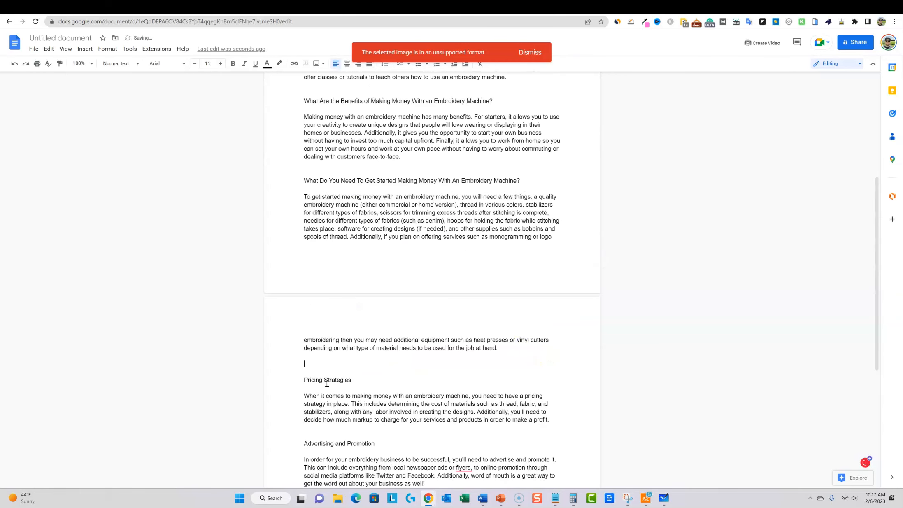
scroll(480, 347, "down", 5)
Step: Check the document's word count and return to the text
scroll(458, 344, "up", 3)
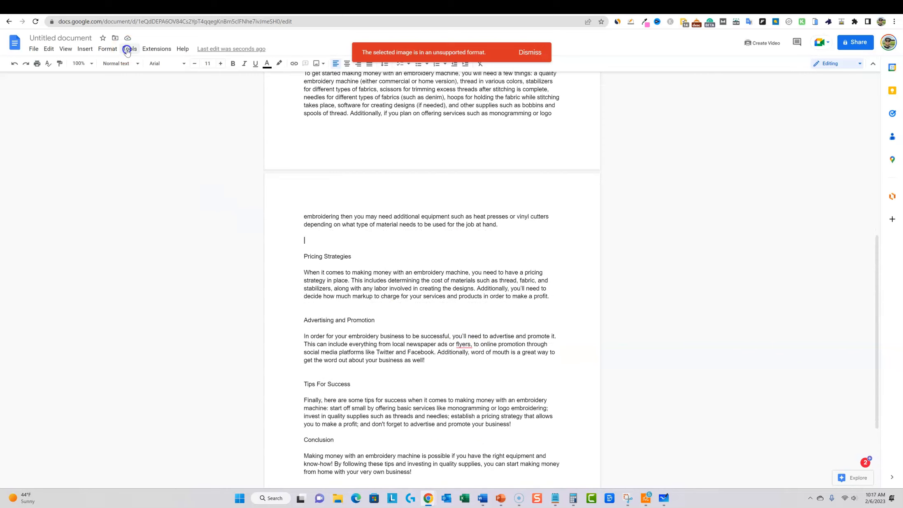
left_click(129, 49)
left_click(132, 75)
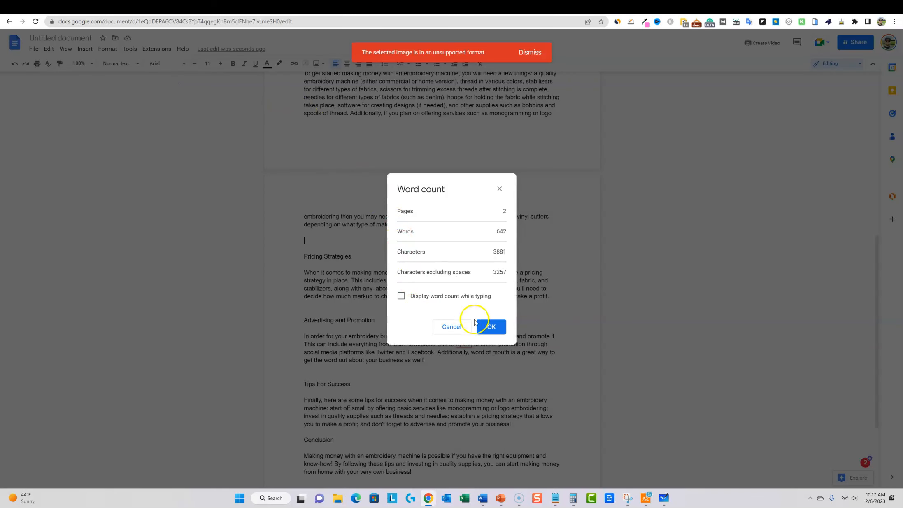
left_click(453, 326)
left_click(549, 297)
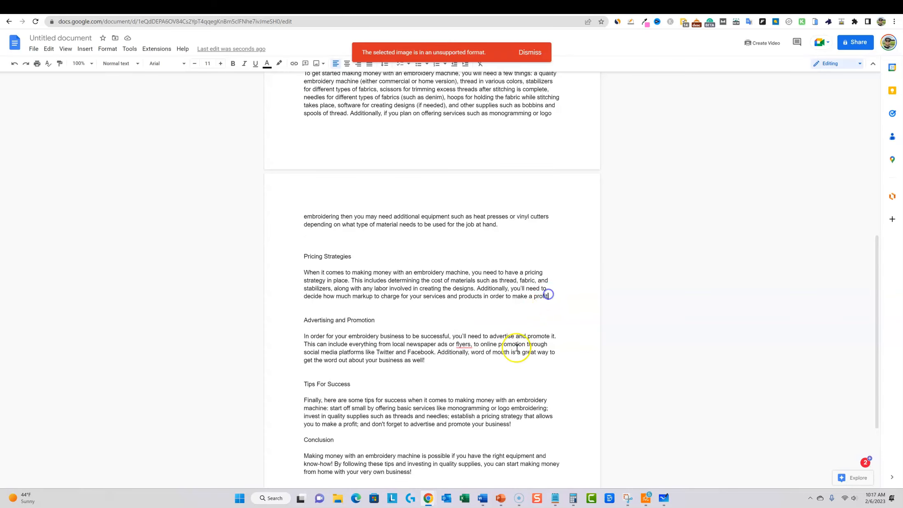
Step: Copy the title "Can You Make Money With an Embroidery Machine?" onto a new line below the final Conclusion paragraph
scroll(535, 313, "down", 3)
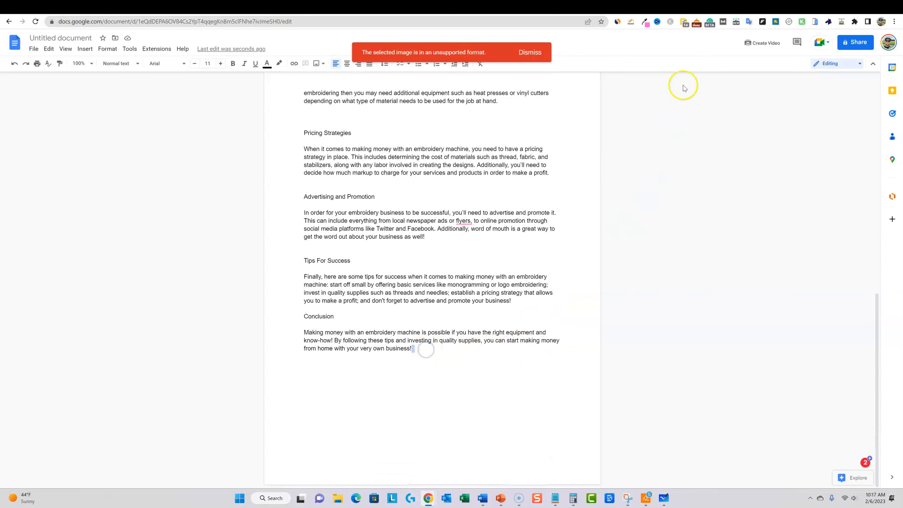
scroll(455, 172, "up", 3)
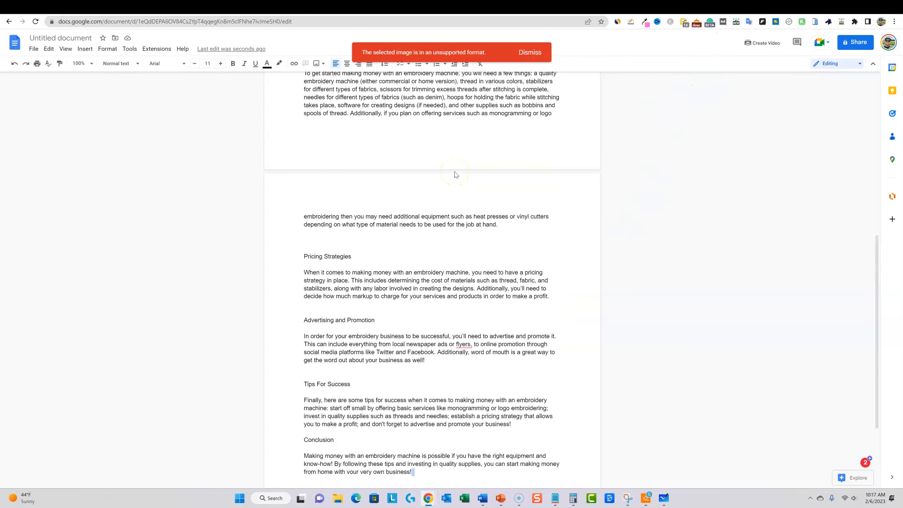
scroll(455, 172, "down", 3)
scroll(456, 177, "up", 15)
left_click_drag(453, 121, 318, 121)
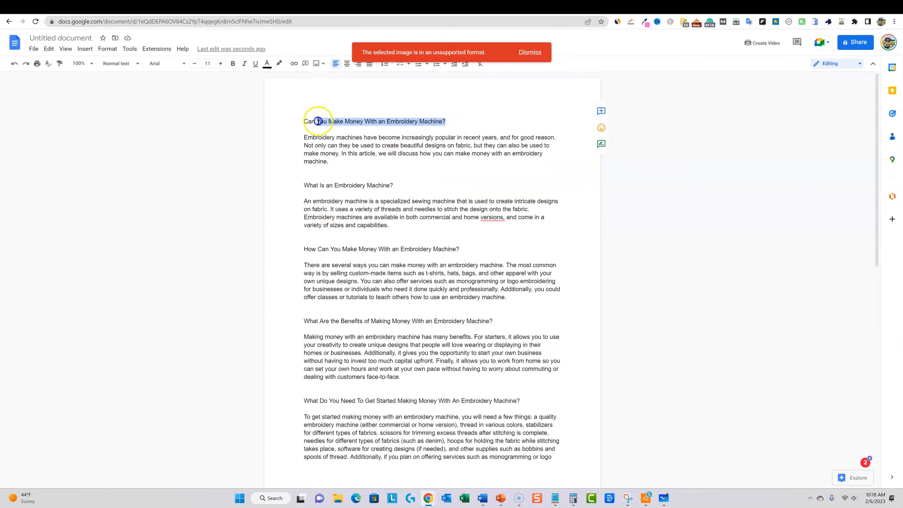
left_click(370, 161)
key("Return")
key("Return")
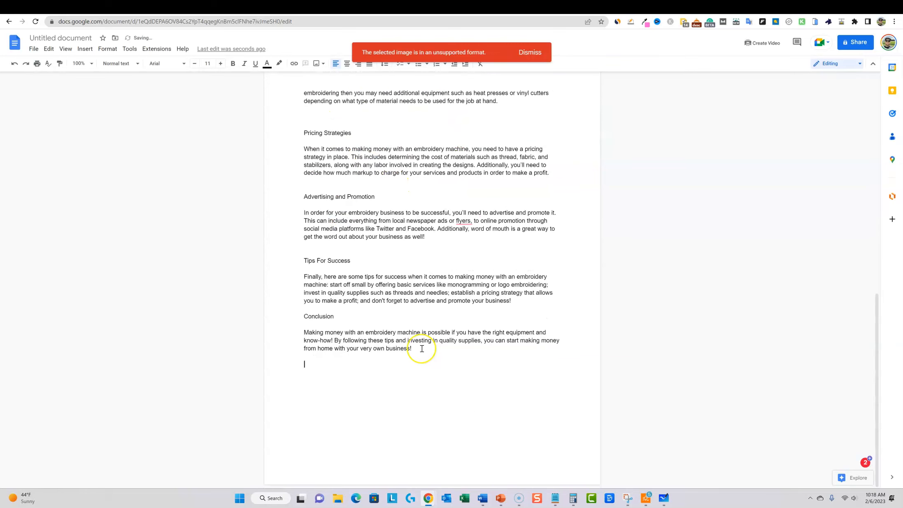
type("Can You Make Money With an Embroidery Machine?")
Step: Copy all remaining headings, from "What Is an Embroidery Machine?" to "Conclusion", and paste them as a list below the copied title
scroll(433, 321, "up", 15)
left_click_drag(394, 185, 297, 186)
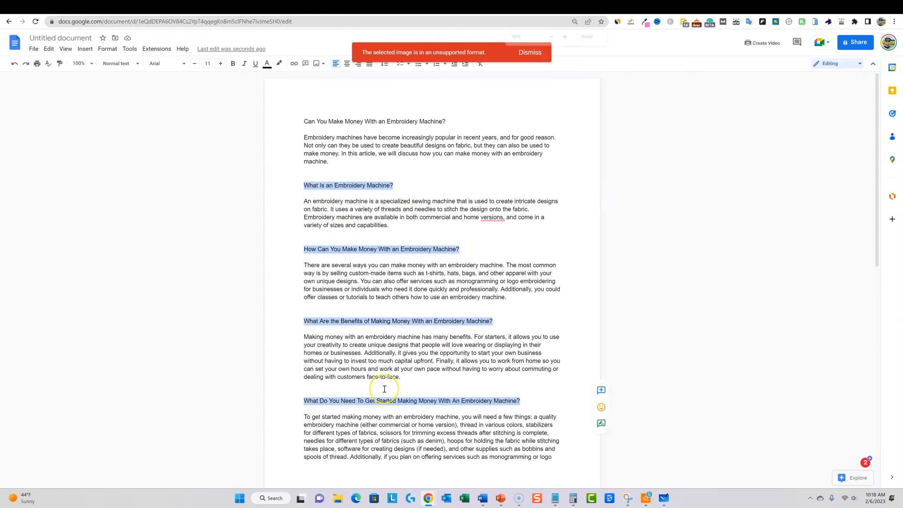
scroll(385, 389, "down", 2)
scroll(385, 389, "up", 1)
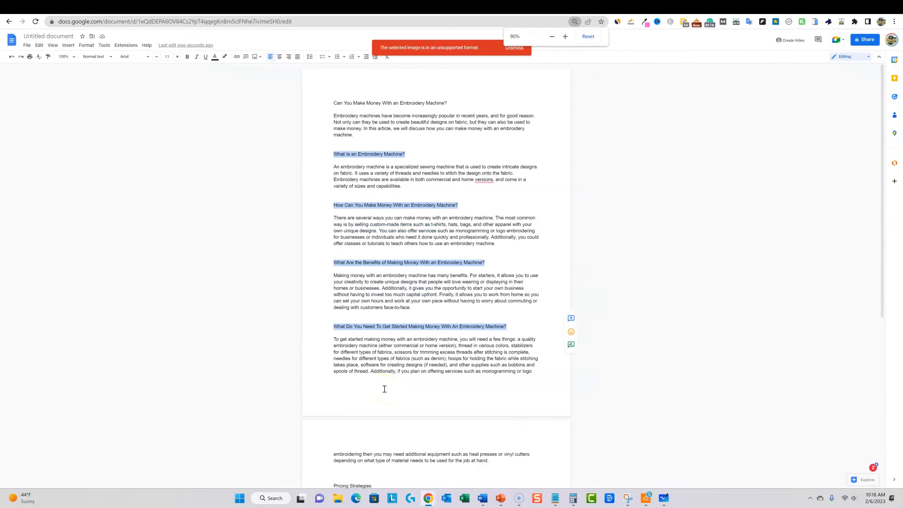
key("Return")
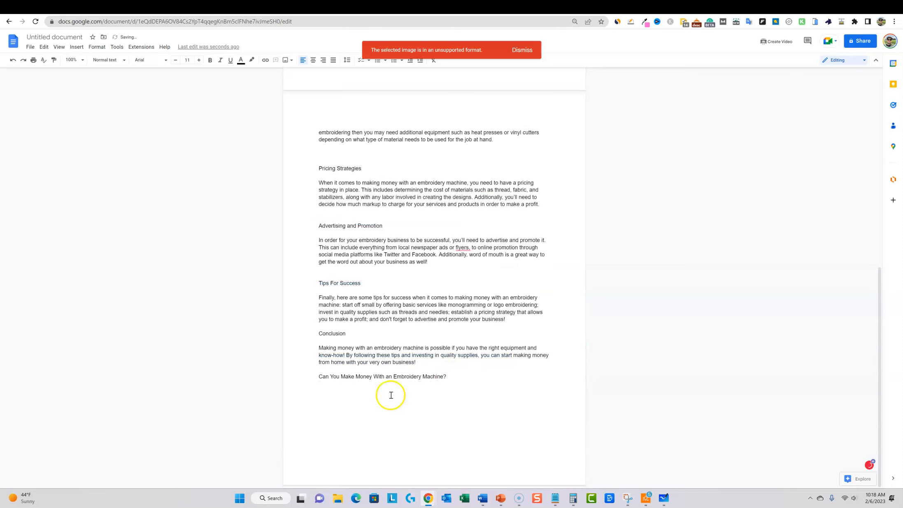
right_click(391, 392)
left_click(411, 293)
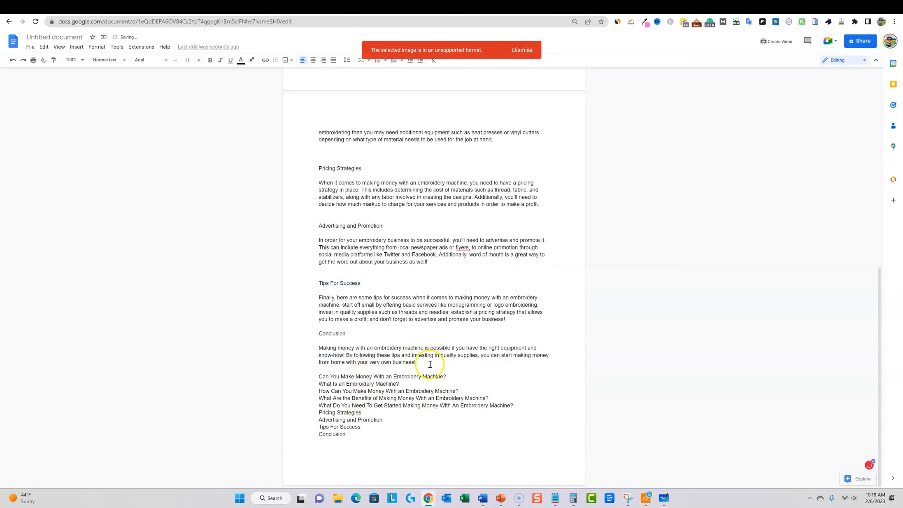
Step: Insert a blank line above the heading list at the document's end and copy the whole list
left_click(431, 364)
key("Return")
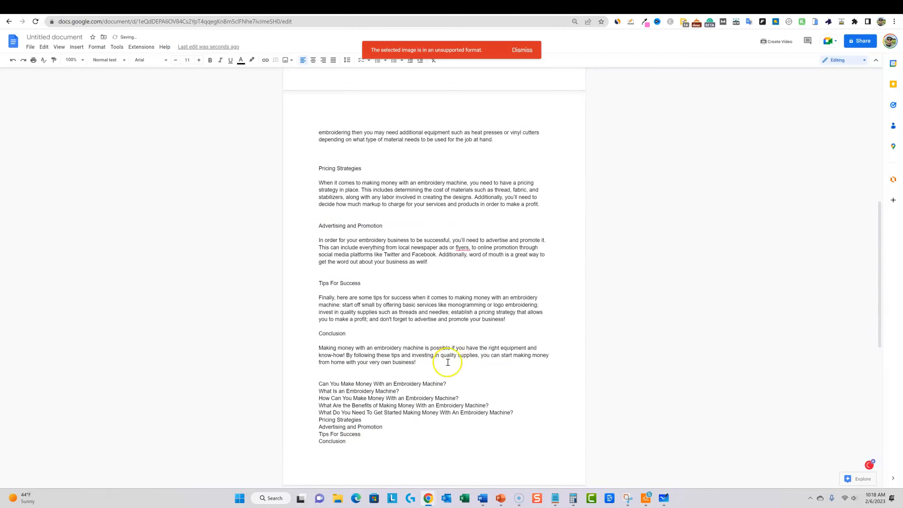
scroll(448, 362, "down", 2)
left_click_drag(346, 360, 285, 296)
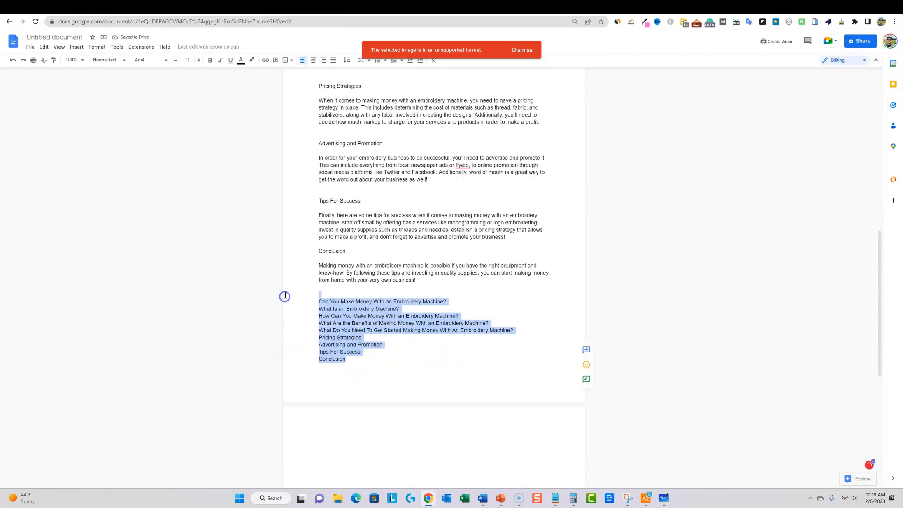
Step: Switch to Jasper and start a new document from the Blog Post workflow
left_click(745, 9)
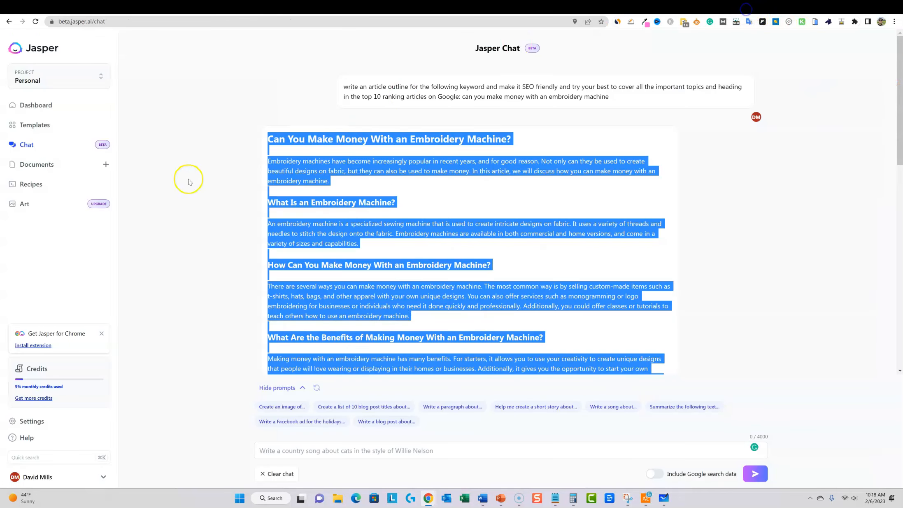
left_click(35, 124)
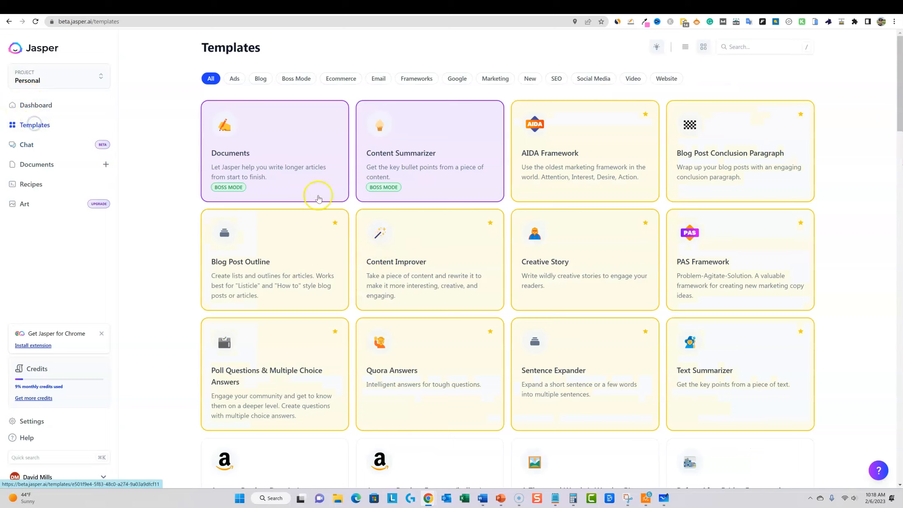
left_click(268, 162)
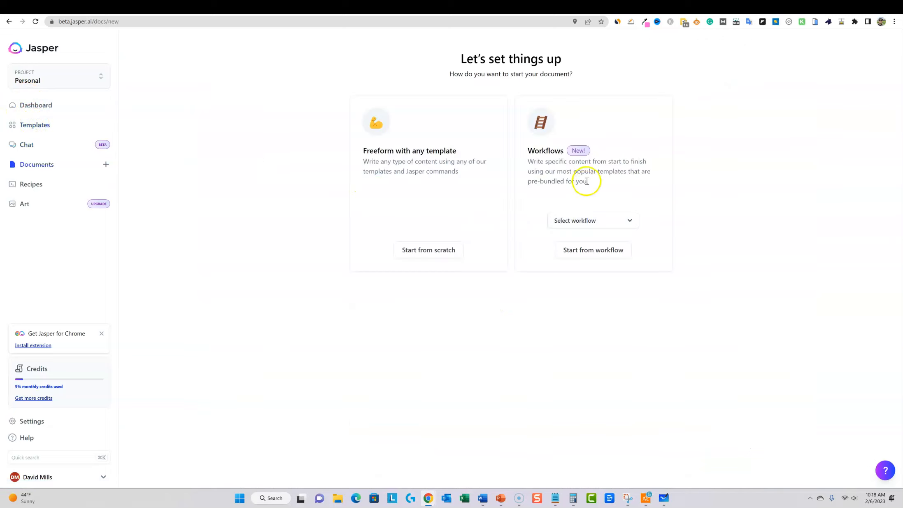
left_click(628, 222)
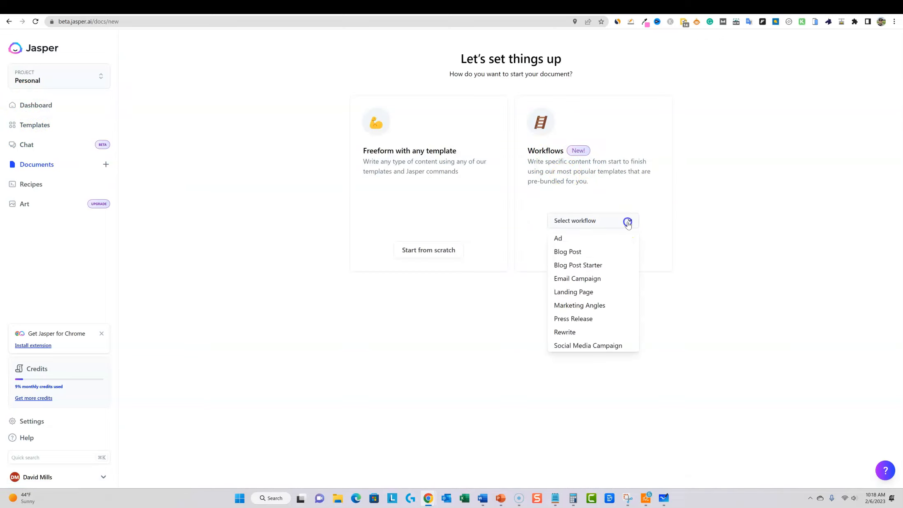
left_click(579, 256)
left_click(612, 251)
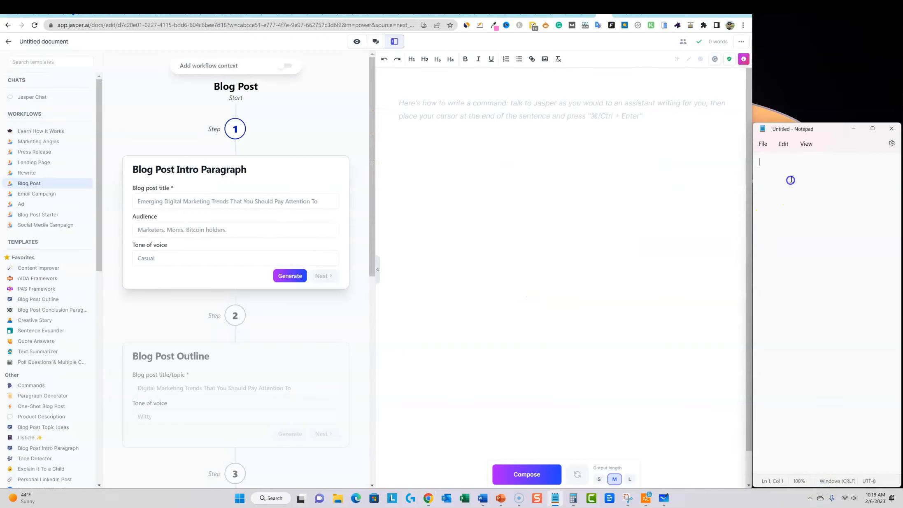
Step: Paste the heading list into a blank Notepad note and copy its title line "Can You Make Money With an Embroidery Machine?"
type("Can You Make Money With an Embroidery Machine? What Is an Embroidery Machine? How Can You Make Money With an Embroidery Machine? What Are The Benefits of Making Money With an Embroidery Machine? What Do You Need To Get Started Making Money With An Embroidery Machine? Pricing Strategies Advertising and Promotion Tips For Success Conclusion")
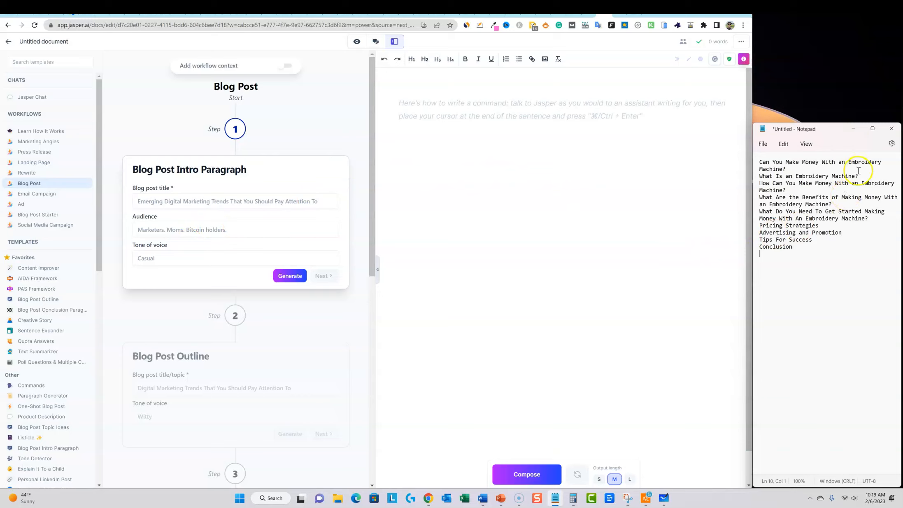
left_click_drag(886, 163, 759, 161)
key("ctrl+c")
left_click(787, 169)
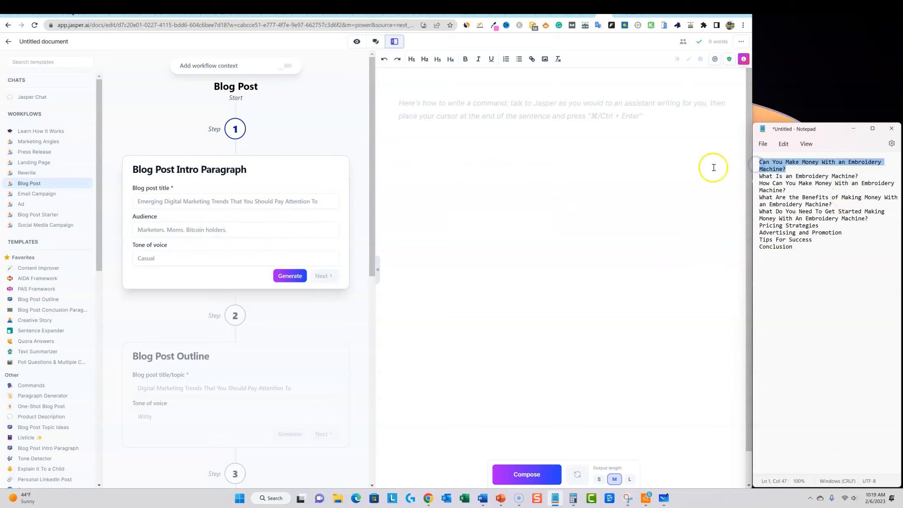
Step: Set the intro paragraph's blog post title to "Can You Make Money With an Embroidery Machine?" and its tone of voice to "casual, helpful"
left_click(216, 205)
key("ctrl+v")
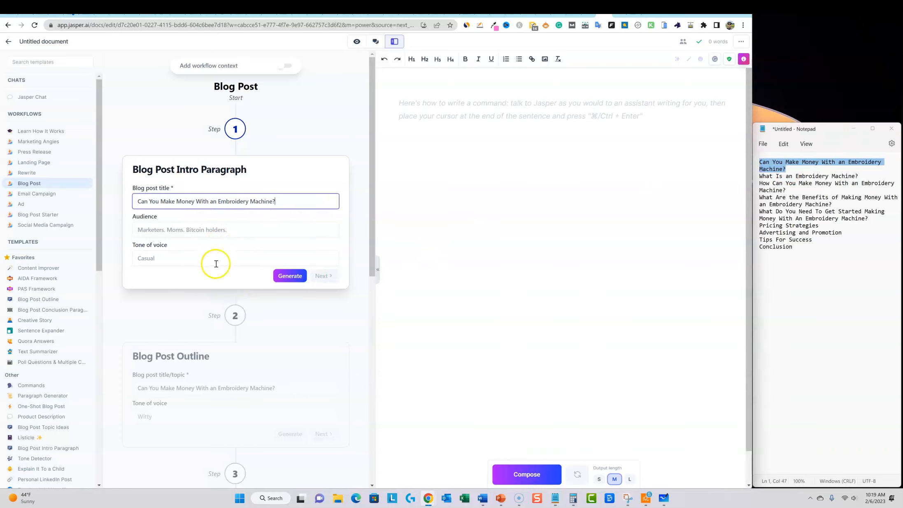
left_click(191, 260)
left_click(196, 278)
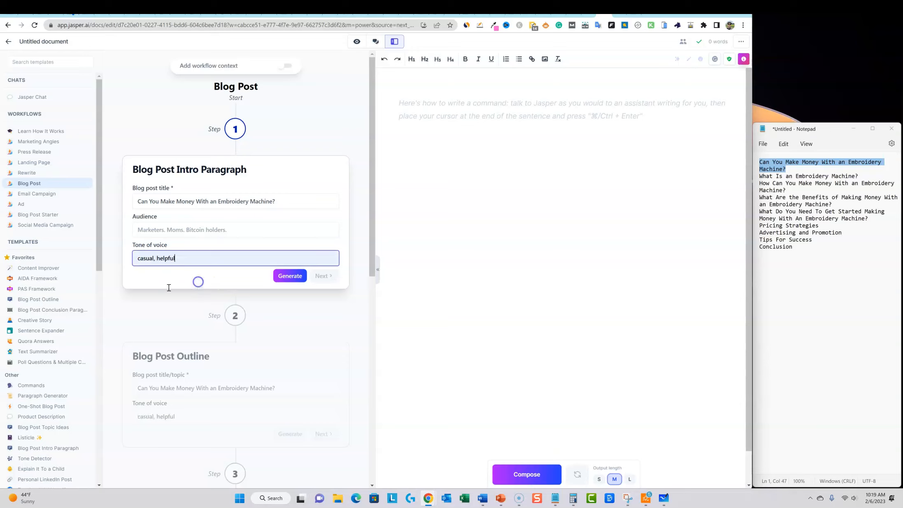
Step: Generate the blog post intro paragraph and add it to the document by continuing to the outline step
left_click(290, 280)
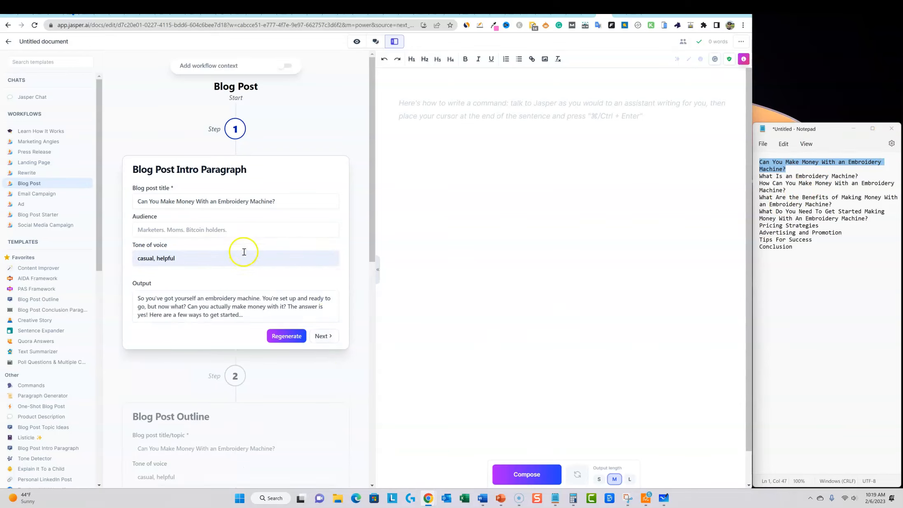
scroll(252, 303, "down", 3)
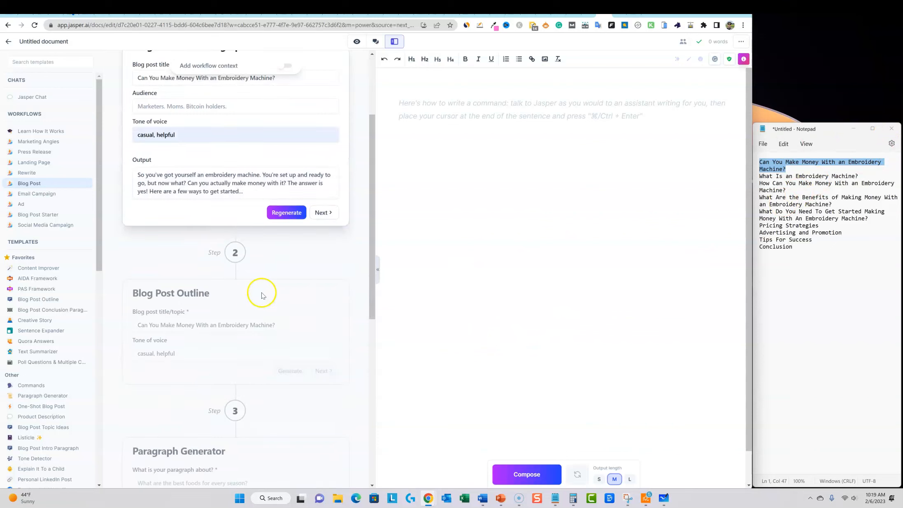
left_click(323, 213)
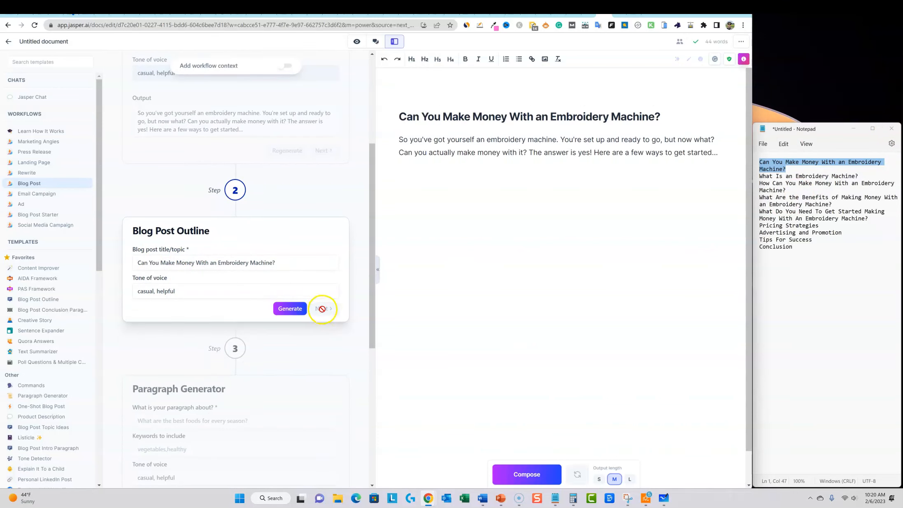
Step: Generate the blog post outline for "Can You Make Money With an Embroidery Machine?"
left_click(291, 313)
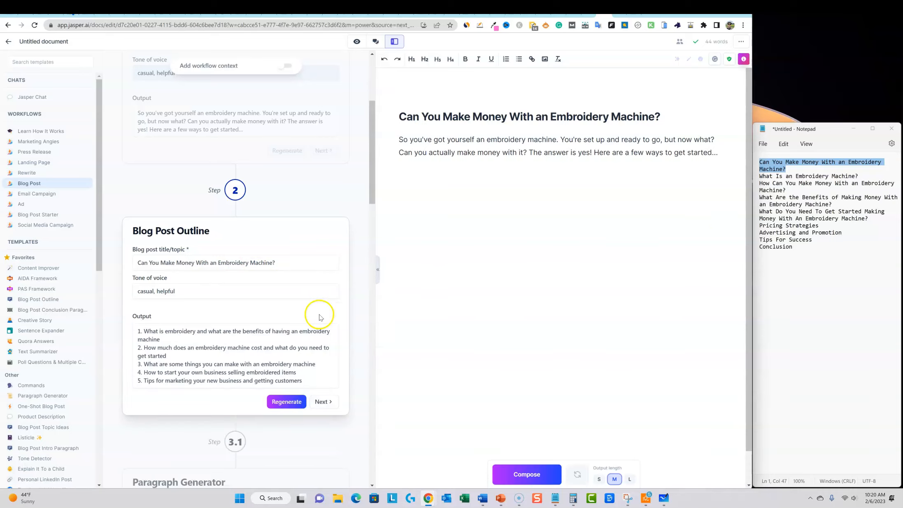
scroll(305, 319, "down", 1)
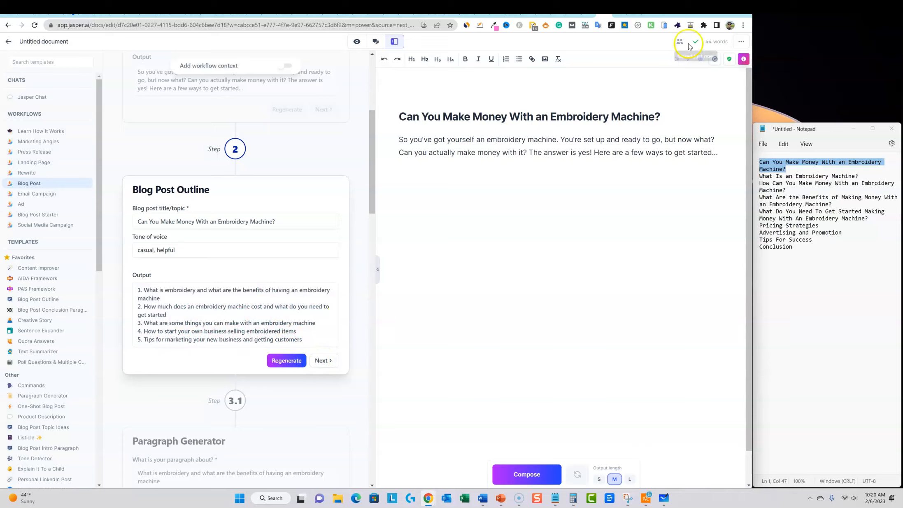
left_click(793, 169)
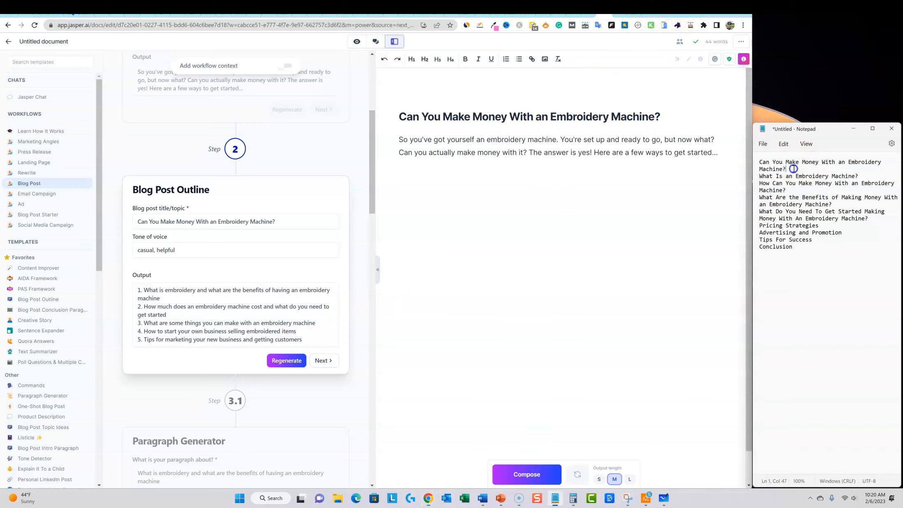
Step: Open a blank browser tab, then switch to the whiteboard, circle "people also ask questions" and mark the Jasper Chat note in box 3
left_click(474, 17)
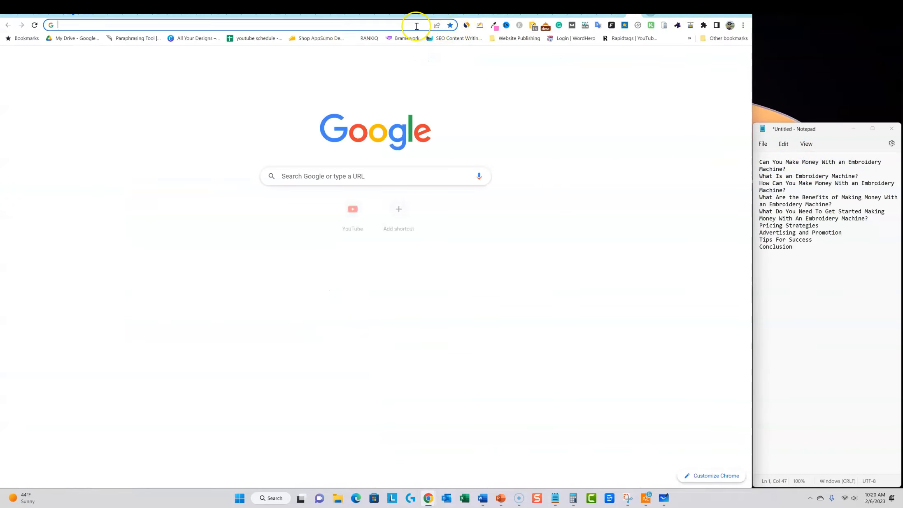
left_click(671, 501)
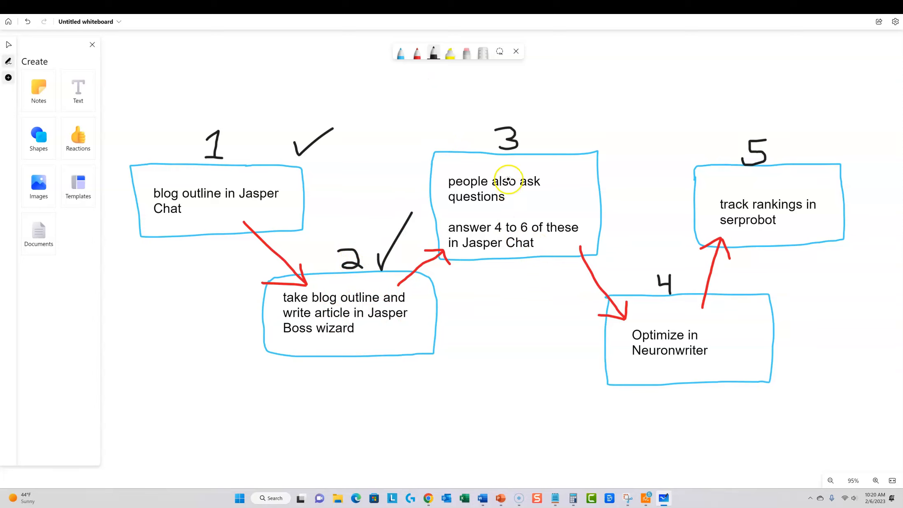
left_click_drag(492, 169, 445, 173)
left_click_drag(494, 212, 468, 169)
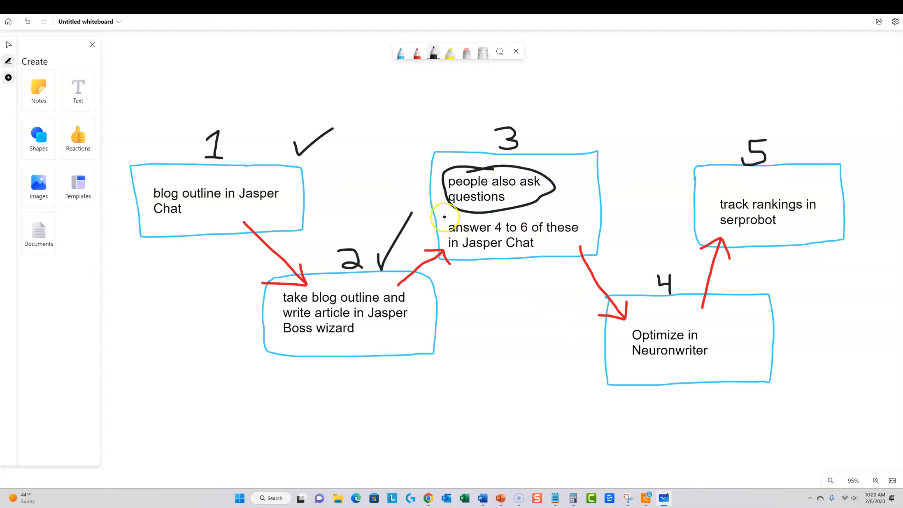
left_click_drag(583, 212, 562, 225)
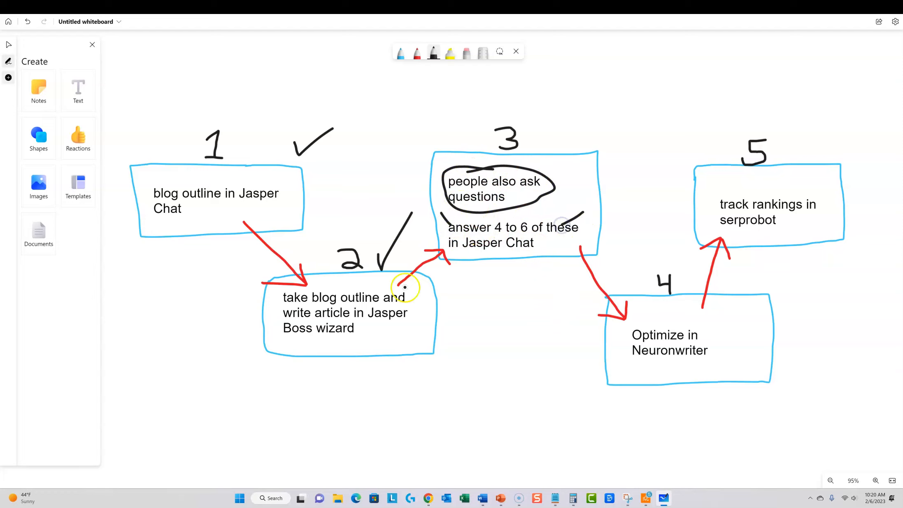
left_click(854, 11)
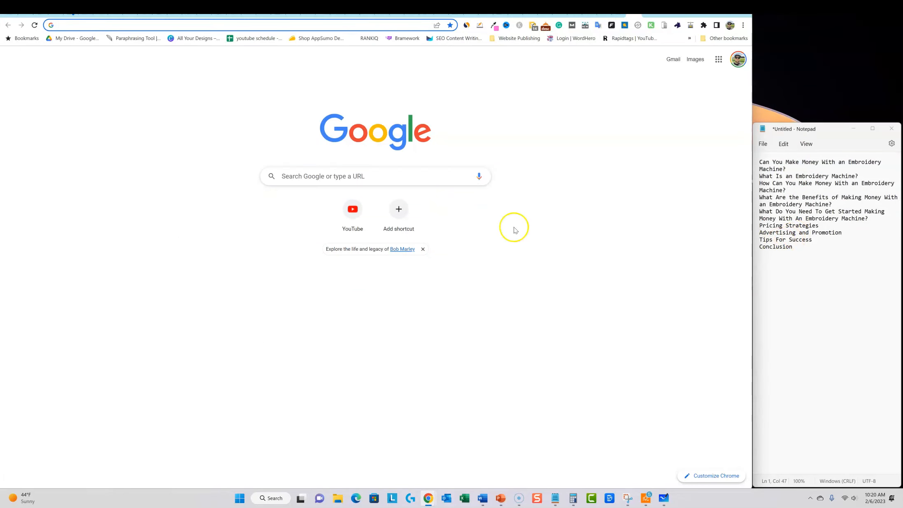
Step: Search Google for "Can You Make Money With an Embroidery Machine?" and load more People also ask questions by expanding and collapsing "Is embroidery a good side hustle?"
left_click(386, 175)
key("ctrl+v")
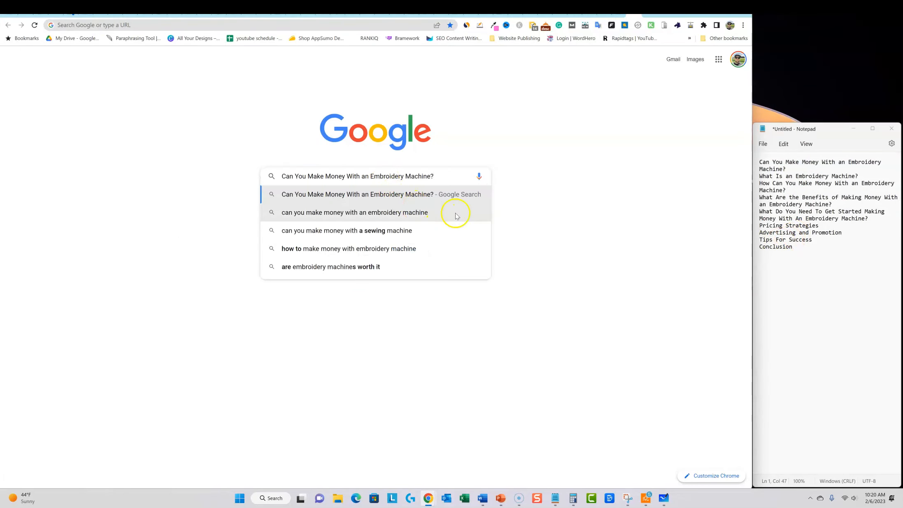
key("Return")
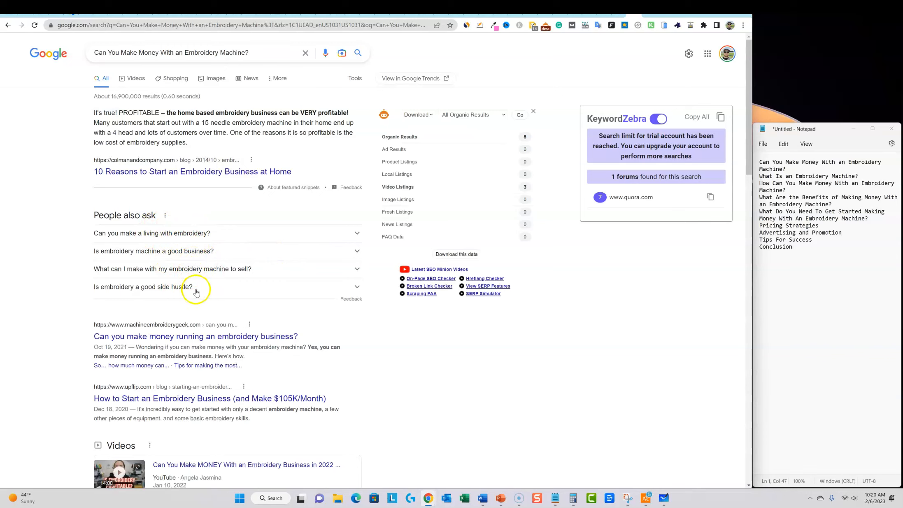
left_click(358, 288)
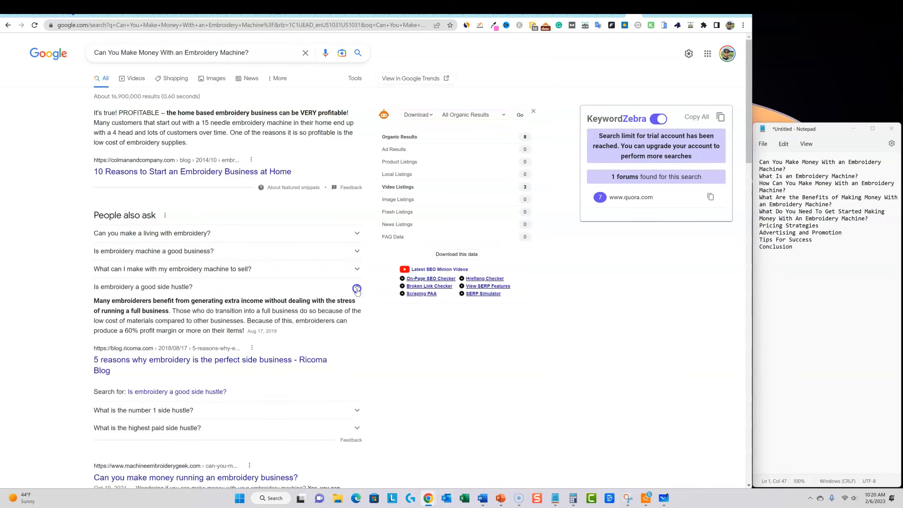
left_click(357, 287)
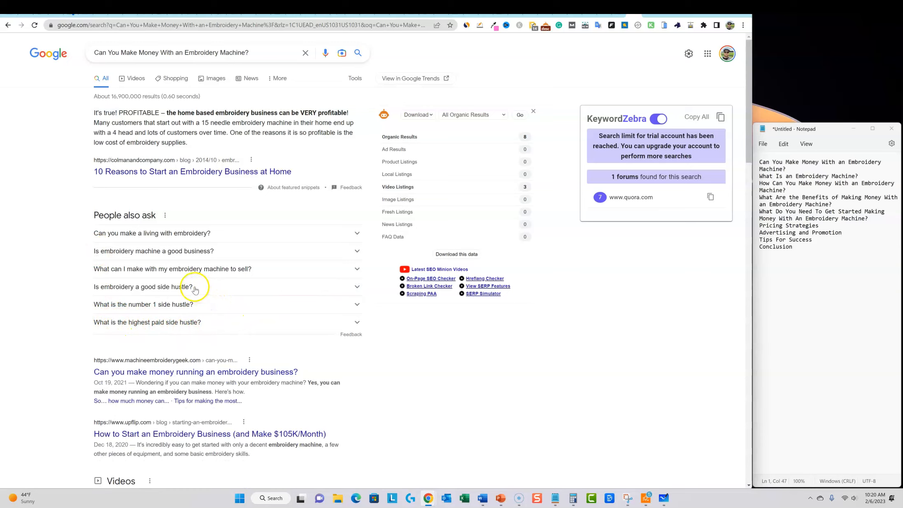
Step: Copy the first four People also ask questions into the Notepad heading list between "Tips For Success" and "Conclusion"
left_click_drag(130, 281, 89, 239)
key("ctrl+c")
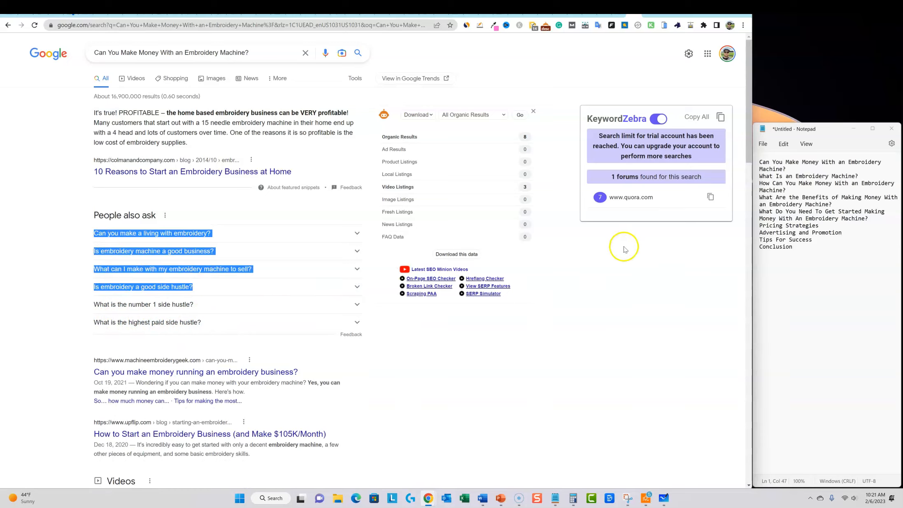
left_click_drag(806, 245, 757, 248)
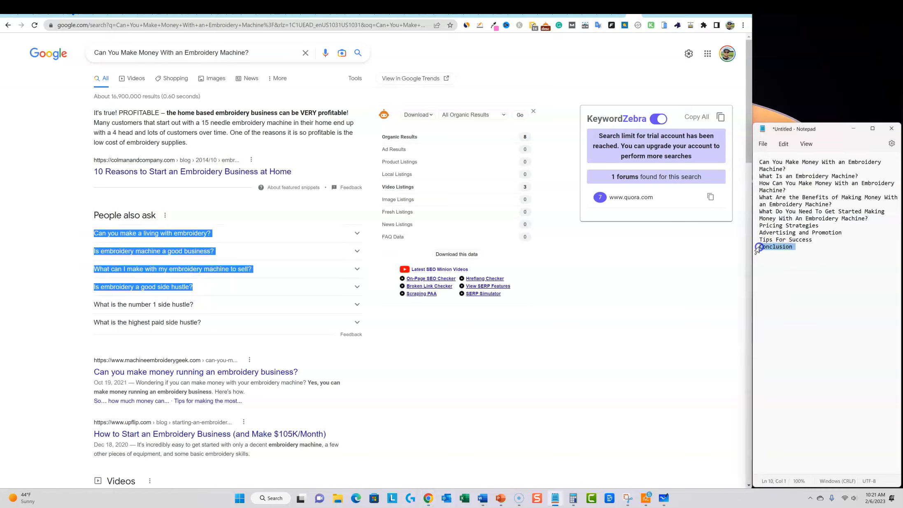
left_click(761, 247)
key("Return")
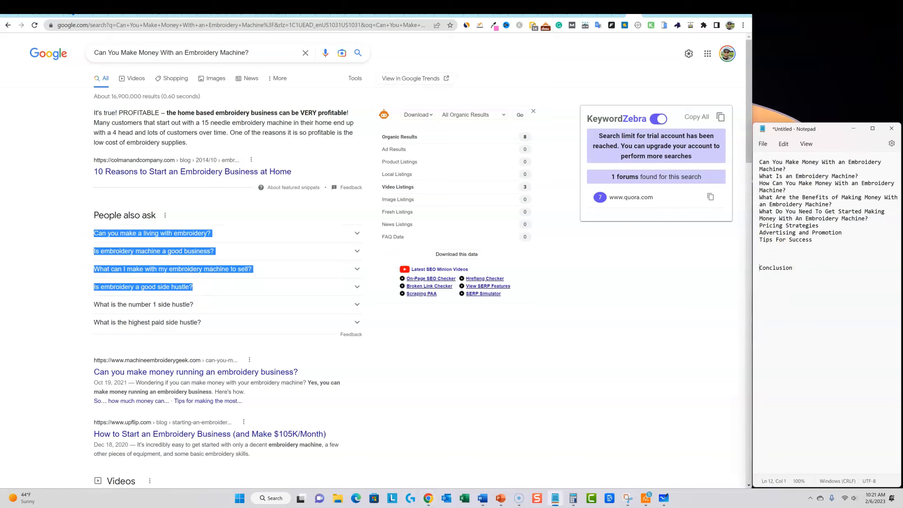
right_click(765, 246)
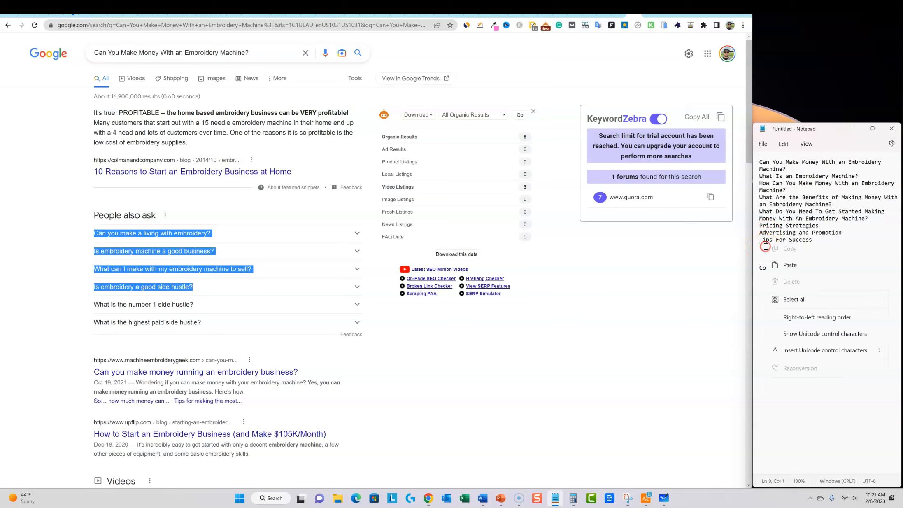
left_click(790, 304)
Step: Insert a blank line below the title in the note and copy the headings from "What Is an Embroidery Machine?" to "Is embroidery a good side hustle?"
left_click_drag(869, 275, 754, 180)
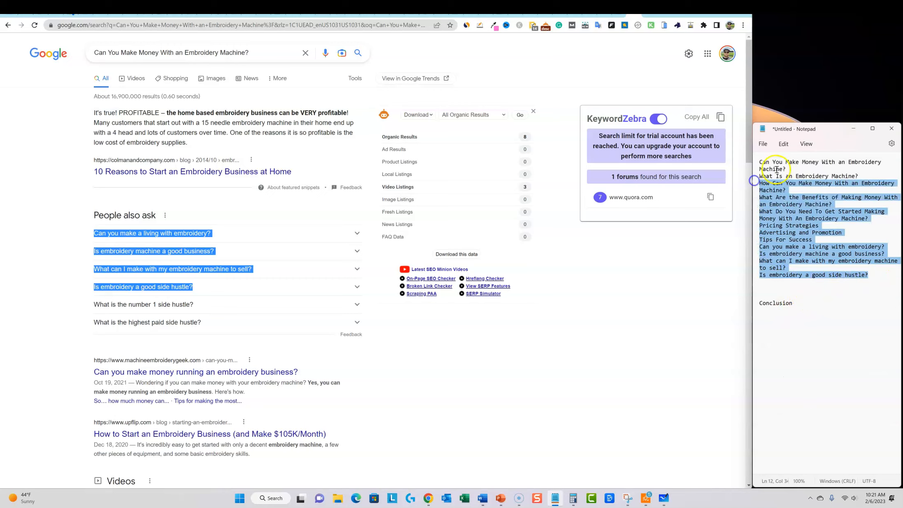
left_click(788, 169)
key("Return")
left_click_drag(868, 282, 753, 184)
key("ctrl+c")
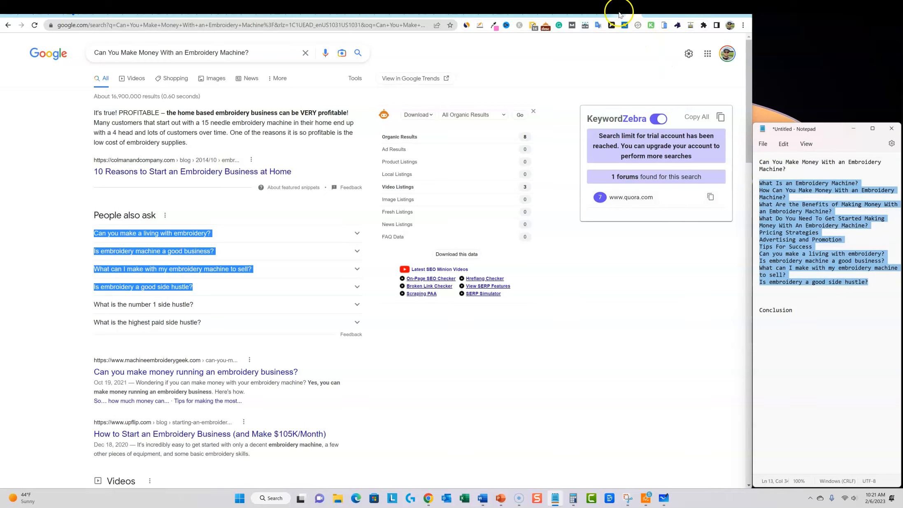
Step: Switch to Jasper, replace the generated outline with the copied headings as plain text, and continue to the paragraph steps
left_click(585, 13)
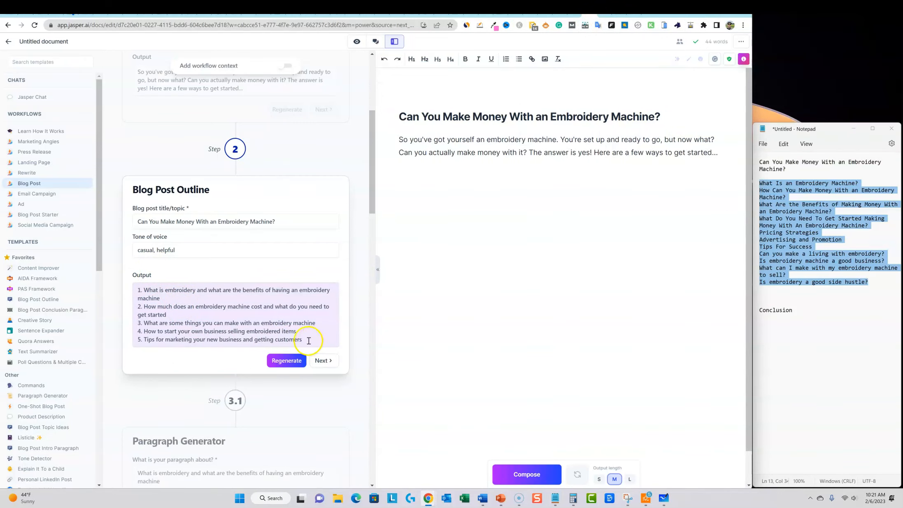
left_click_drag(309, 341, 133, 289)
key("BackSpace")
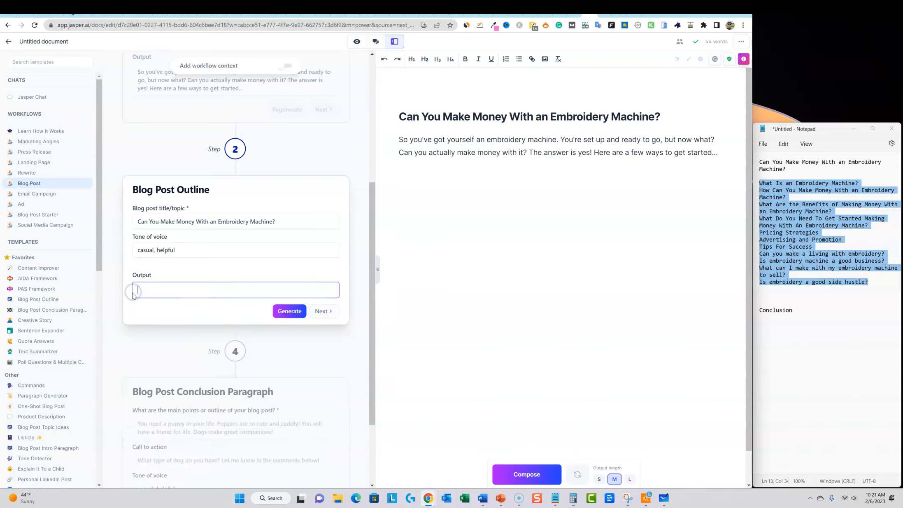
right_click(177, 290)
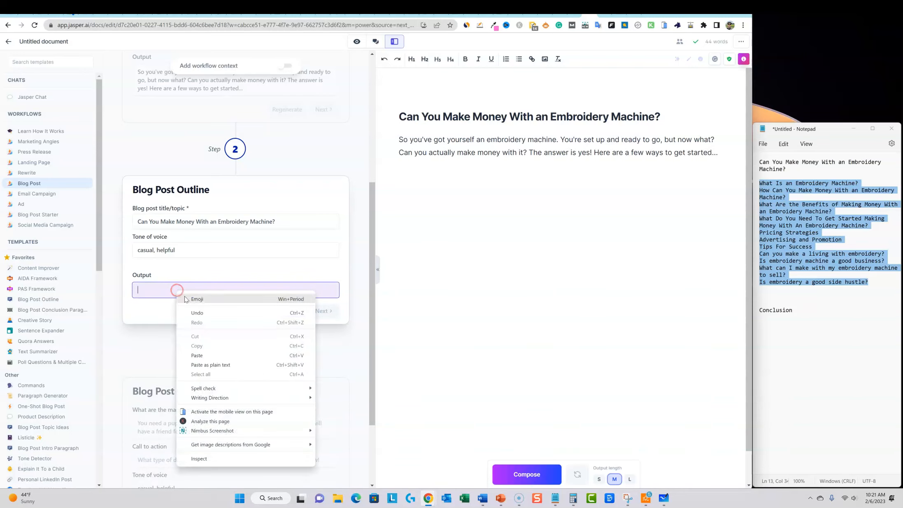
left_click(210, 365)
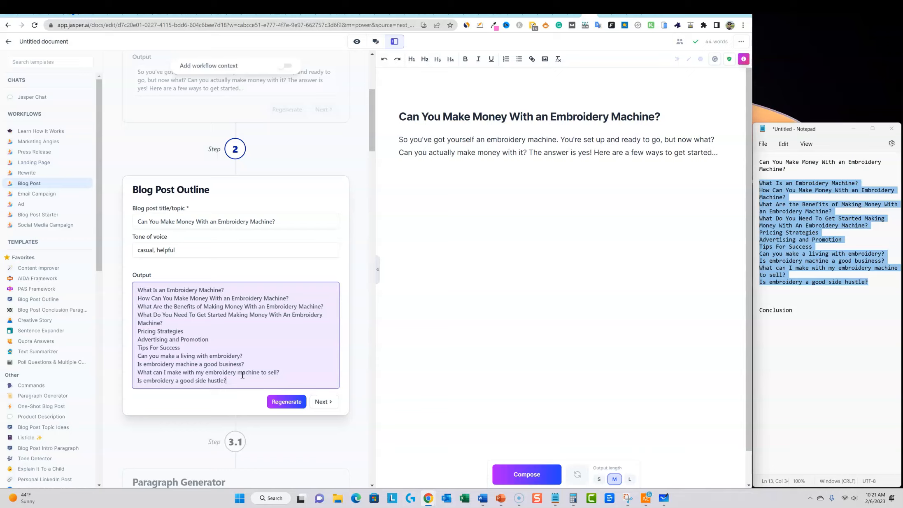
left_click(330, 403)
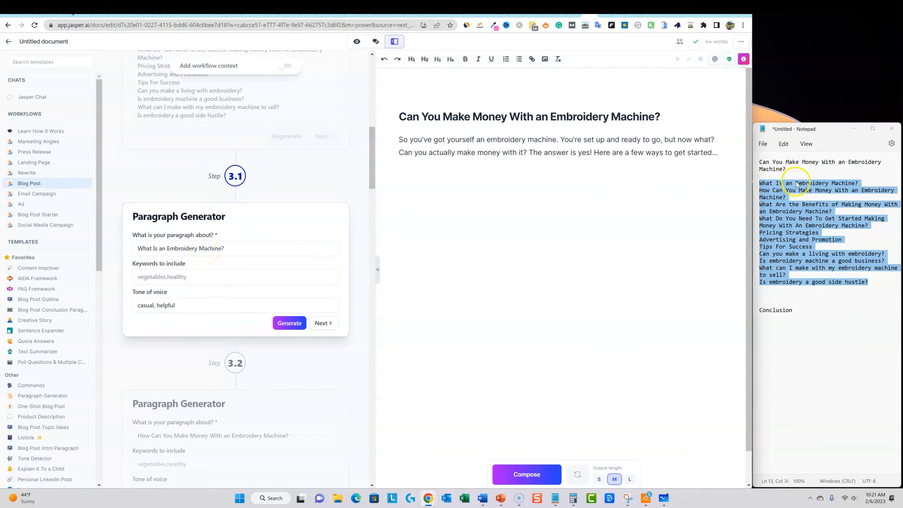
Step: Match the first paragraph topic to its heading in the note and generate the paragraph for "What Is an Embroidery Machine?"
left_click(812, 211)
left_click_drag(857, 184, 755, 184)
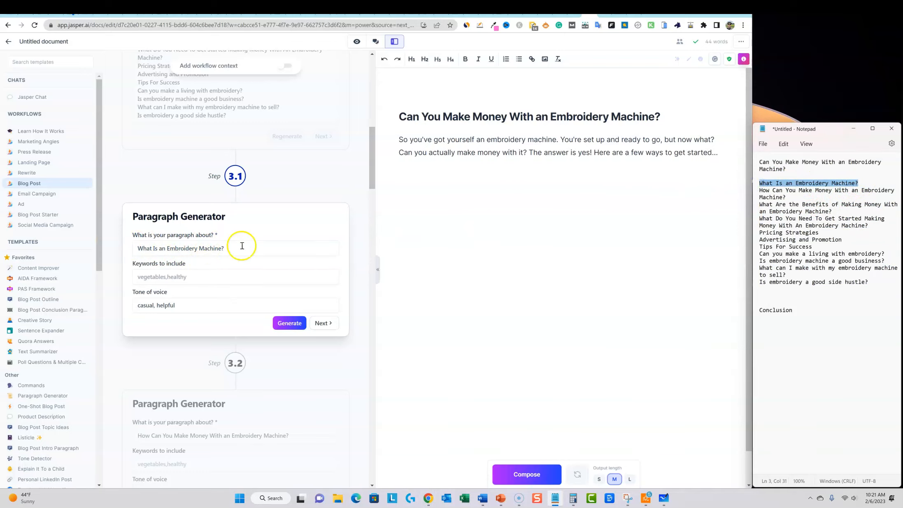
left_click(290, 322)
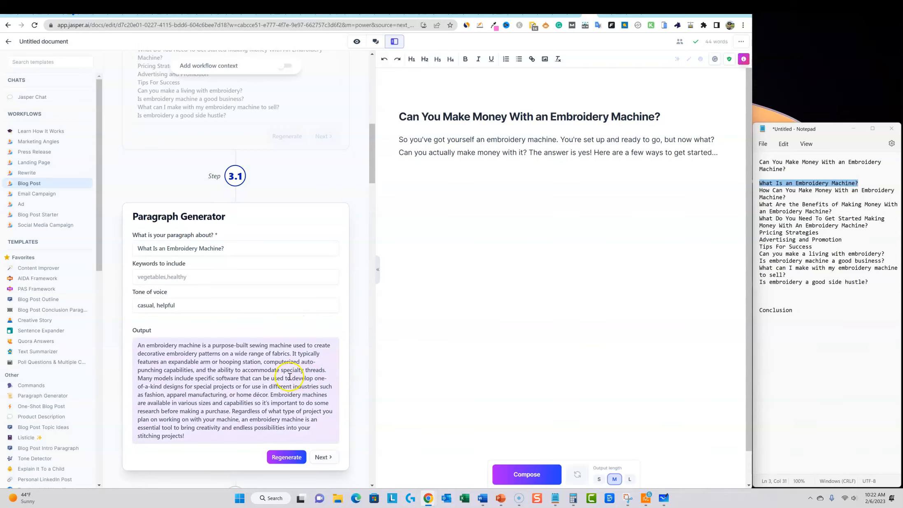
scroll(266, 367, "down", 1)
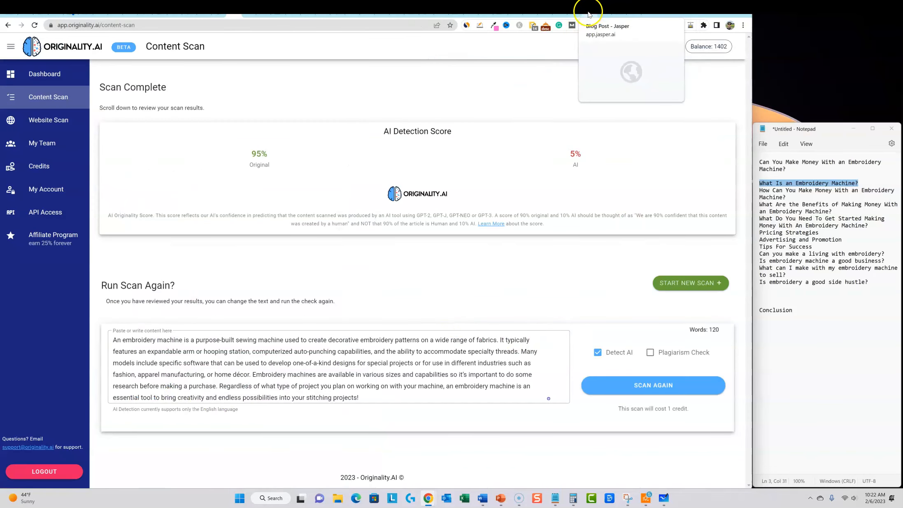
Step: Examine the Originality.AI detection score for the generated "What Is an Embroidery Machine?" paragraph
left_click(594, 19)
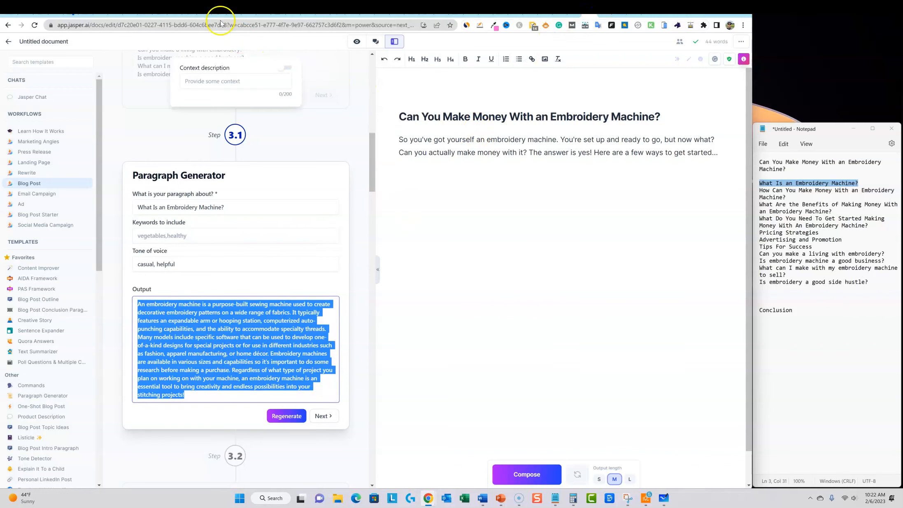
left_click(232, 16)
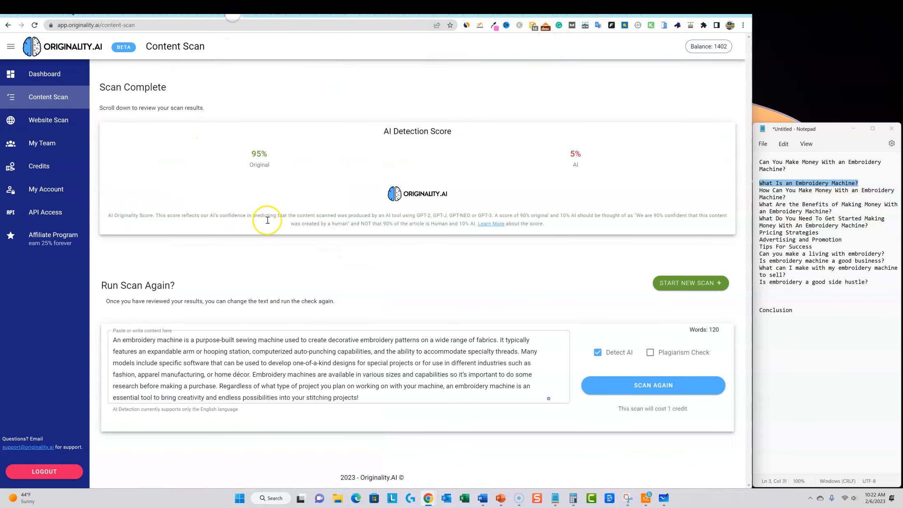
left_click_drag(272, 170, 251, 156)
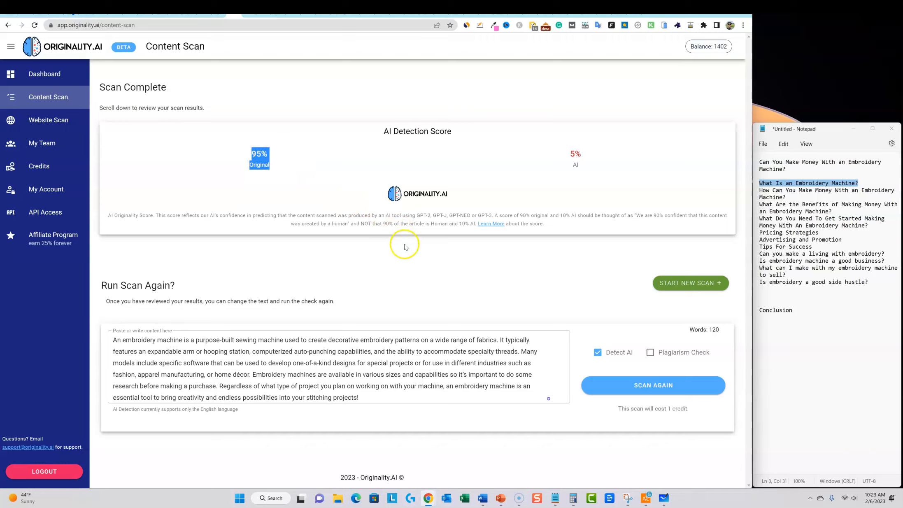
left_click(352, 137)
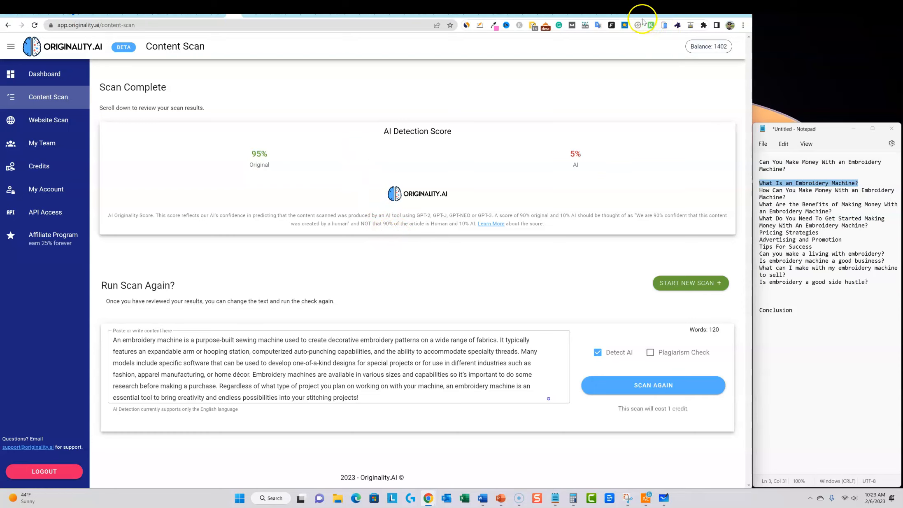
Step: Return to Jasper, add the first section's paragraph to the document, and generate and add the one for "How Can You Make Money With an Embroidery Machine?"
left_click(589, 11)
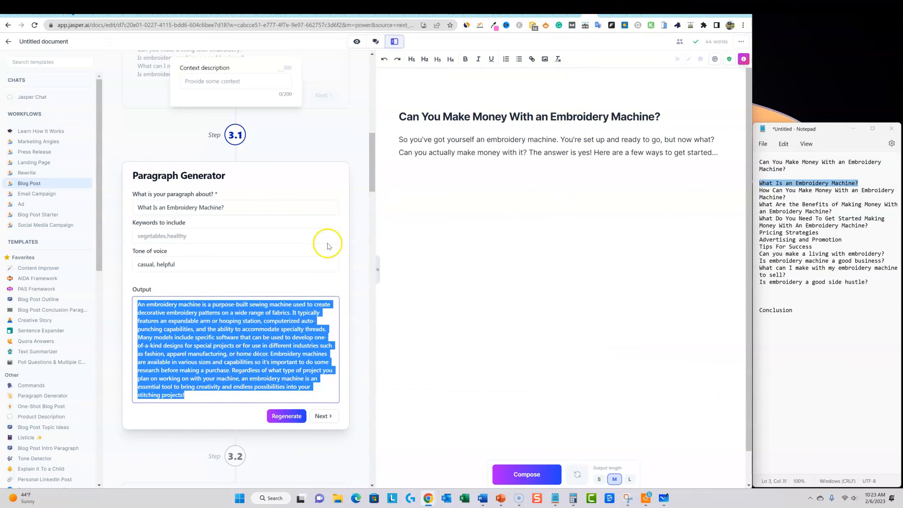
left_click(349, 248)
scroll(316, 365, "down", 3)
left_click(331, 295)
left_click(291, 281)
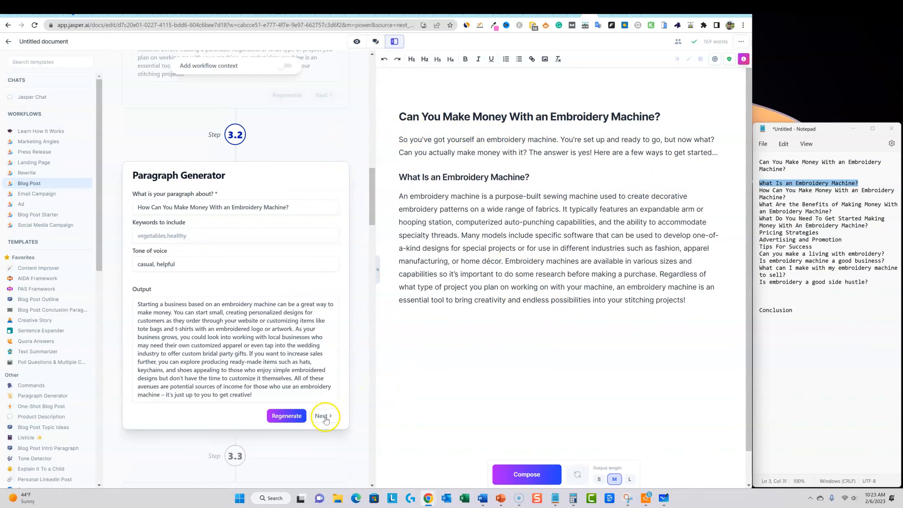
left_click(324, 417)
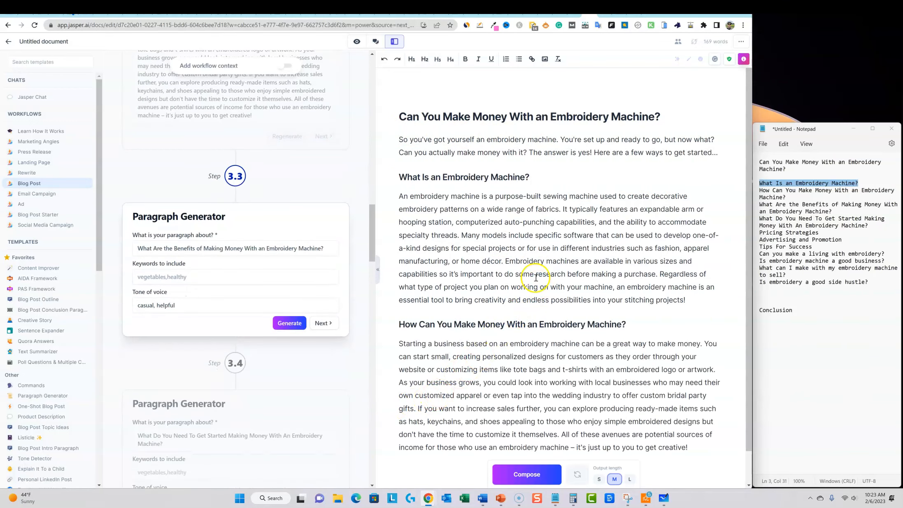
Step: Split the "What Is an Embroidery Machine?" paragraph after "specialty threads." with a blank line between the two parts
left_click(461, 233)
key("Return")
key("Return")
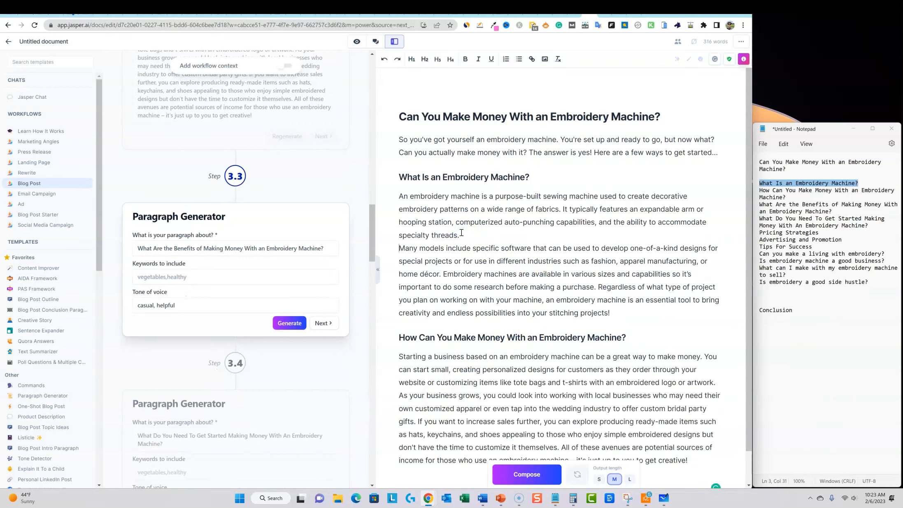
scroll(498, 274, "down", 1)
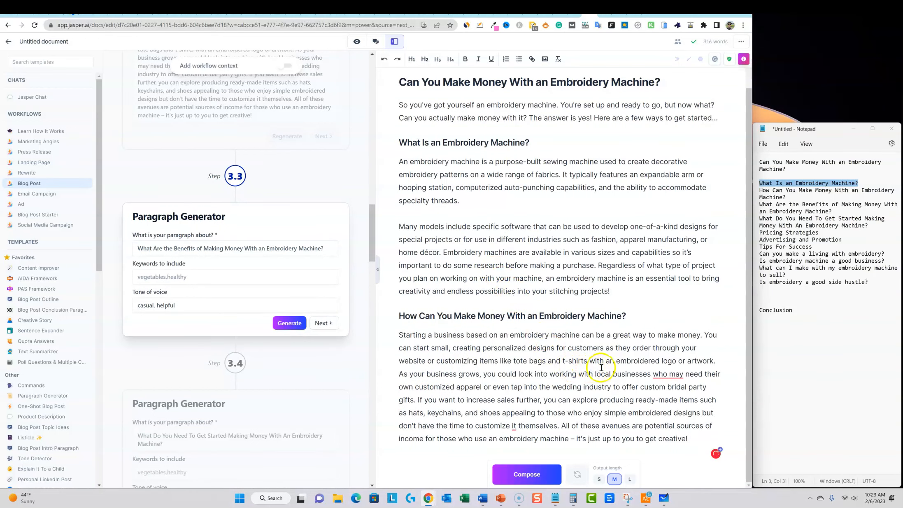
Step: Split the "How Can You Make Money With an Embroidery Machine?" text with blank lines after "logo or artwork." and "customize it themselves."
left_click(716, 363)
key("Return")
key("Return")
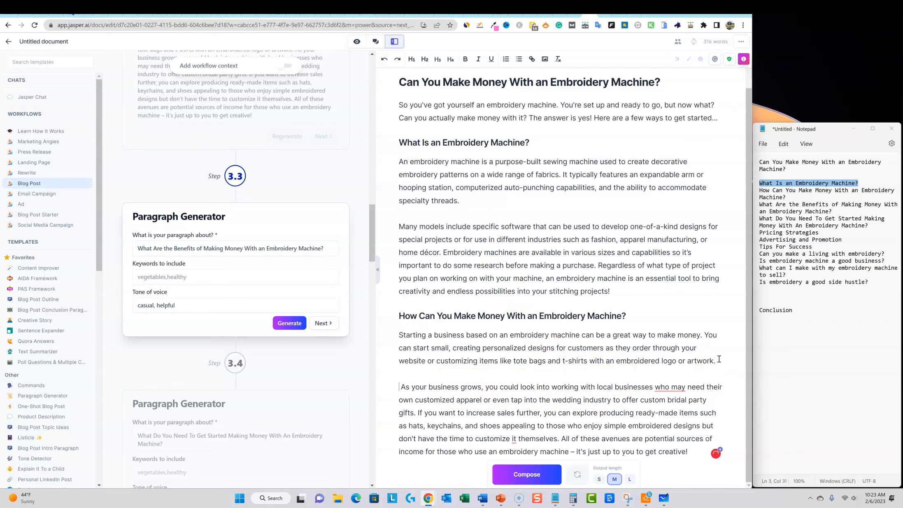
key("Delete")
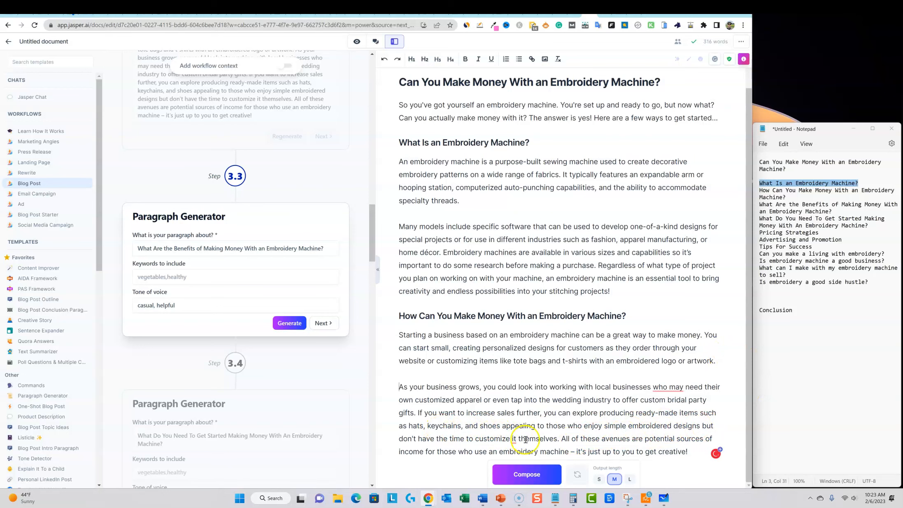
left_click(565, 438)
key("shift+Return")
key("Return")
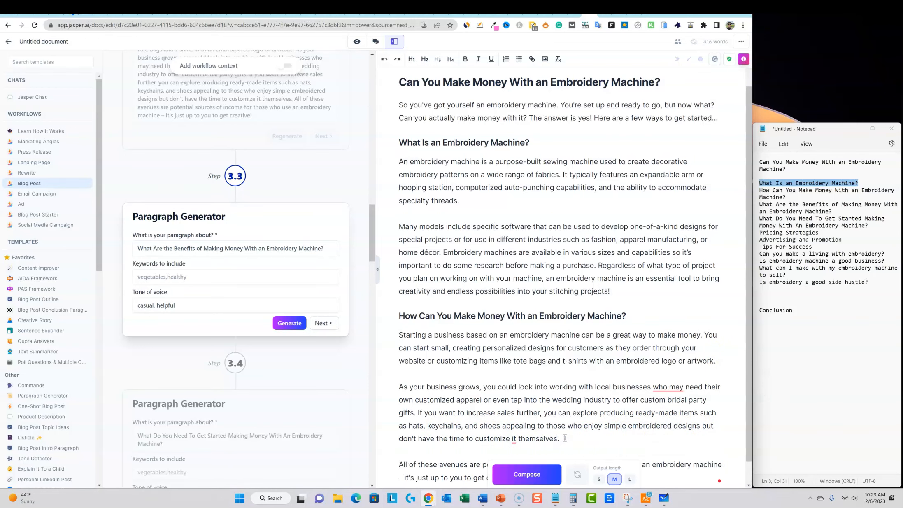
scroll(532, 373, "down", 1)
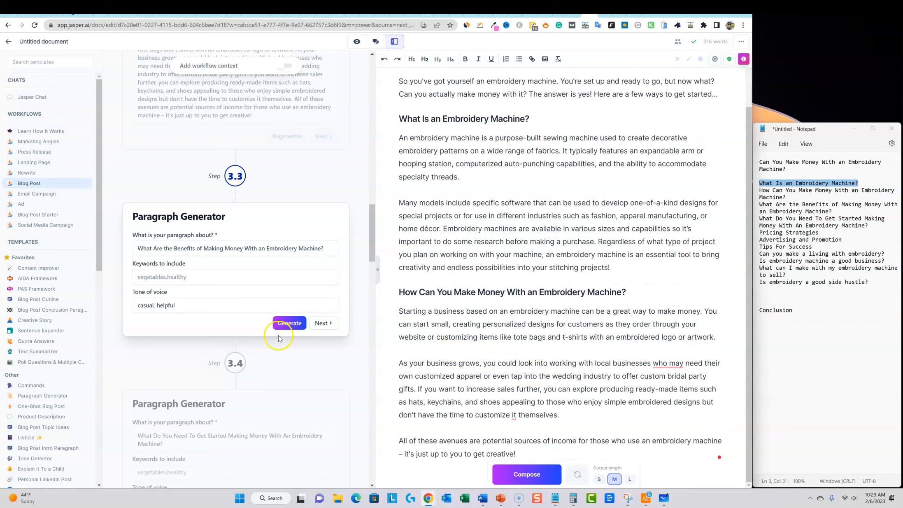
Step: Generate and add the paragraph for "What Are the Benefits of Making Money With an Embroidery Machine?" and split it after "bedsheets as well."
left_click(291, 325)
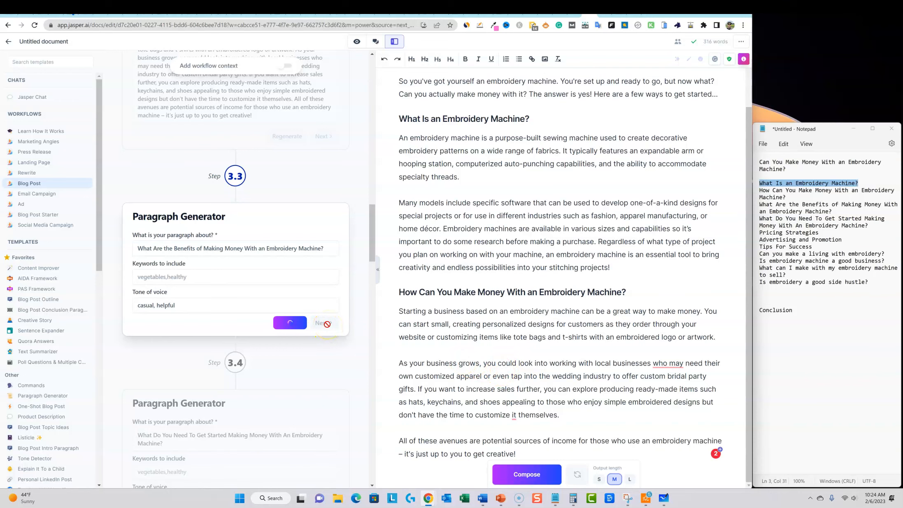
left_click(324, 440)
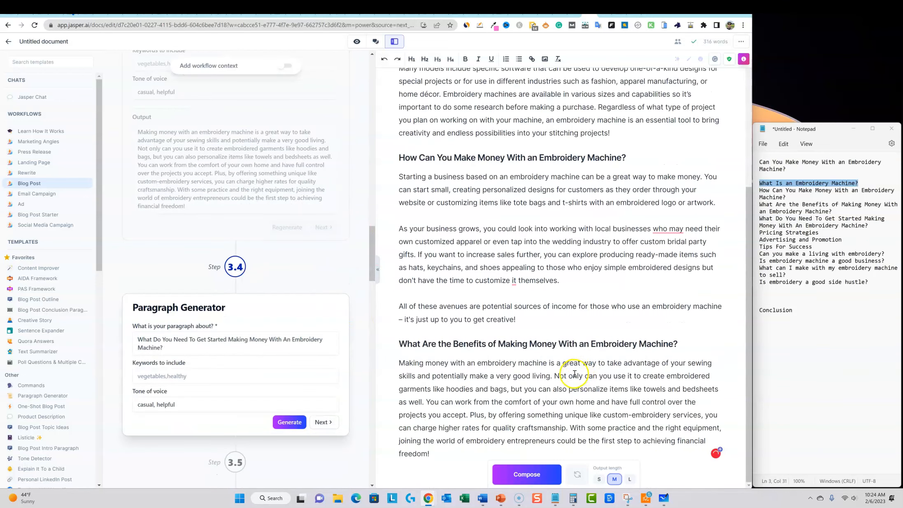
left_click(429, 403)
key("Return")
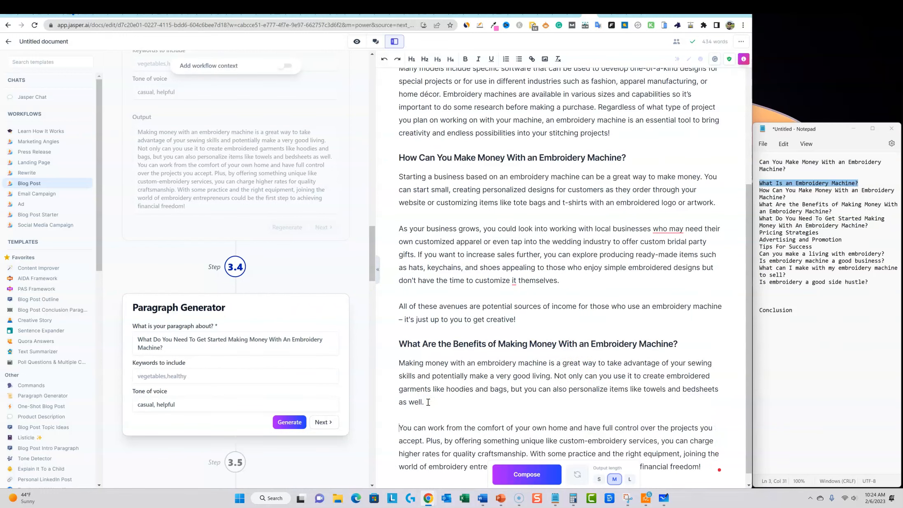
Step: Generate the paragraph for "What Do You Need To Get Started Making Money With An Embroidery Machine?"
left_click(289, 422)
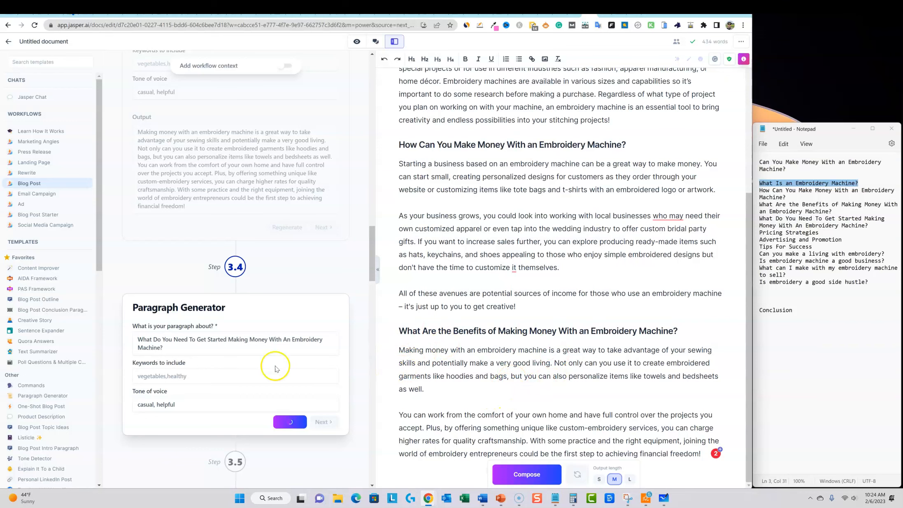
scroll(294, 400, "down", 6)
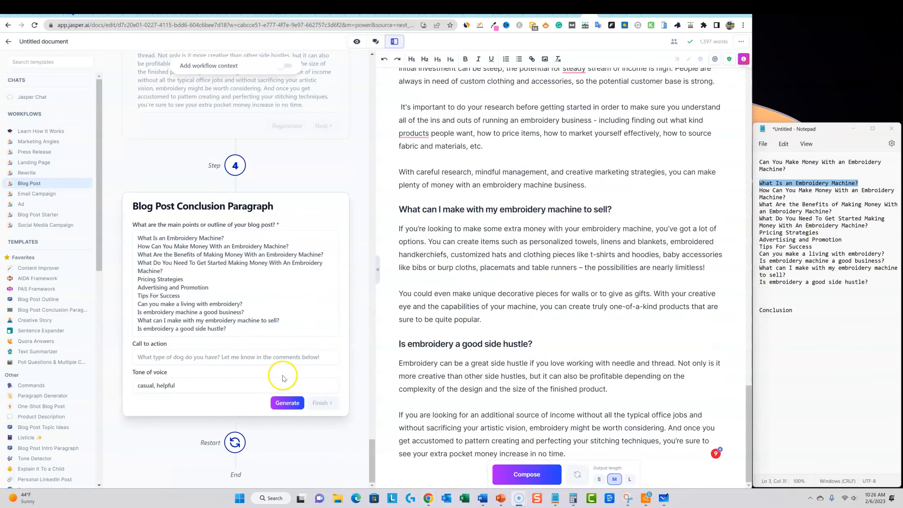
Step: Generate the blog post conclusion paragraph from the full outline in a casual, helpful tone and add it to the document
left_click(139, 238)
key("ctrl+a")
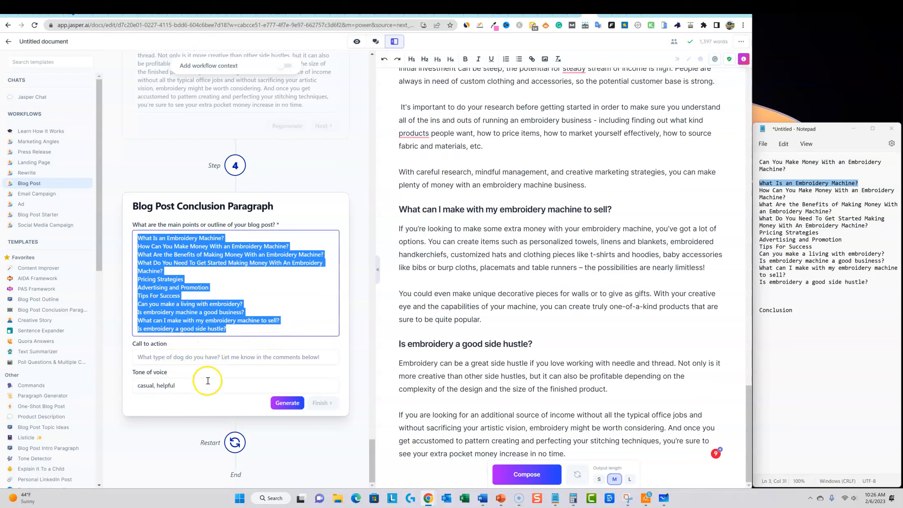
left_click(287, 403)
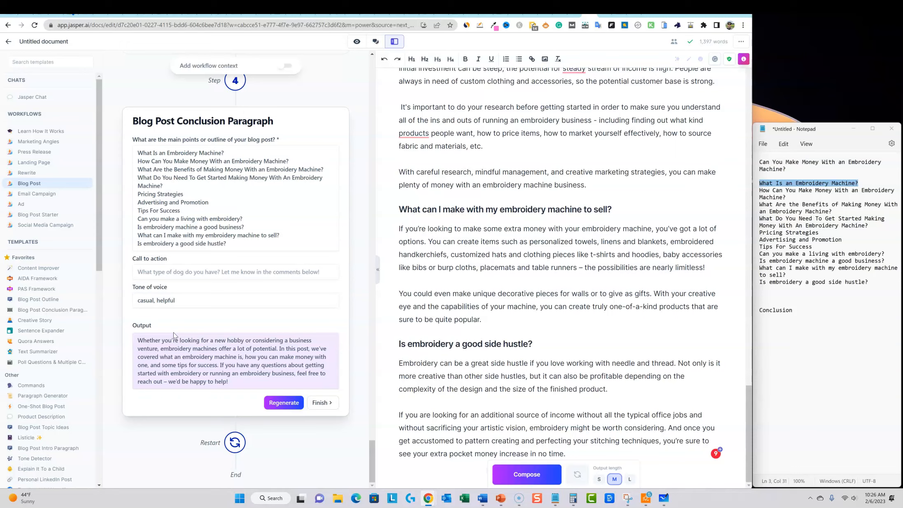
scroll(202, 319, "up", 1)
scroll(284, 399, "down", 1)
left_click(322, 402)
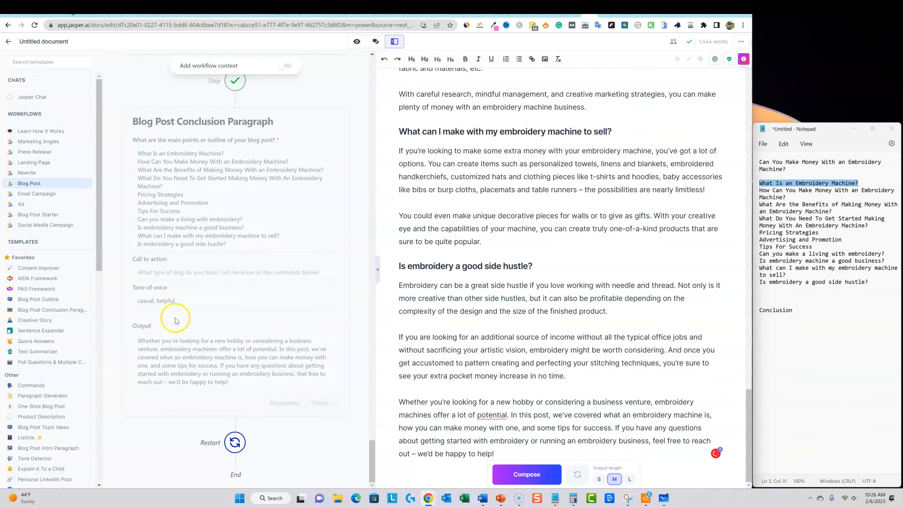
Step: Insert a level 2 heading "Conclusion" above the closing paragraph, after the "Is embroidery a good side hustle?" section
left_click(584, 381)
key("Return")
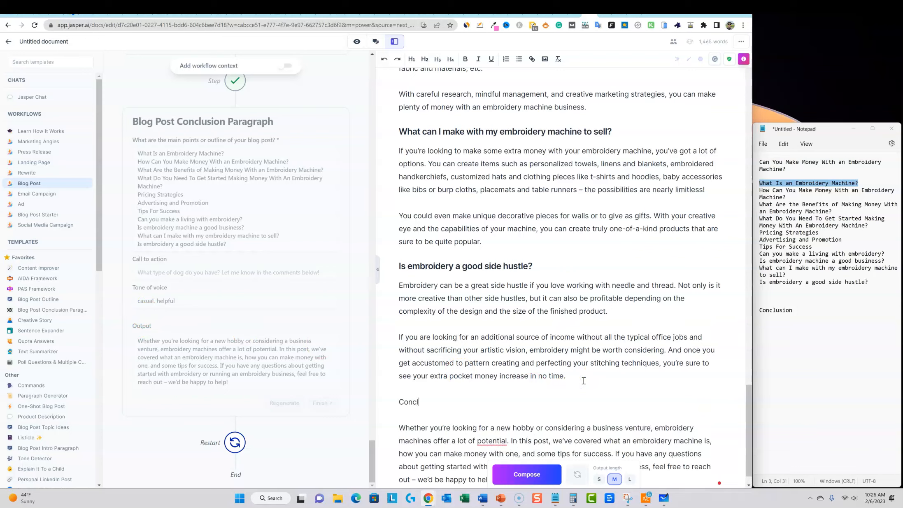
left_click(425, 59)
scroll(605, 381, "down", 1)
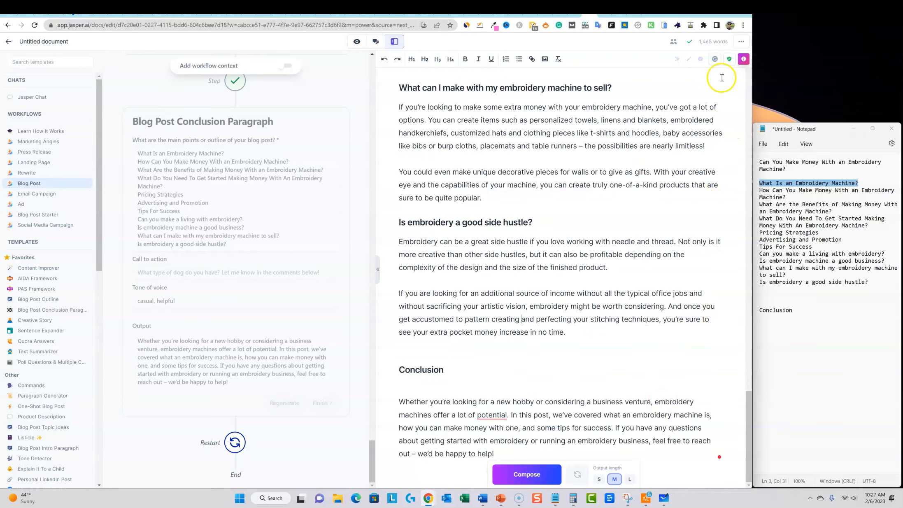
Step: Review the finished article from its conclusion back up to the title
scroll(673, 383, "up", 10)
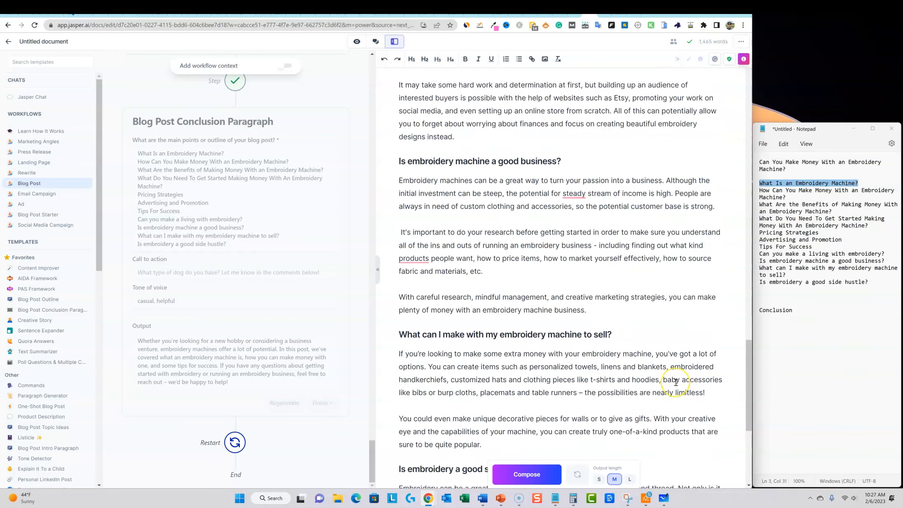
scroll(663, 382, "down", 5)
scroll(658, 381, "up", 20)
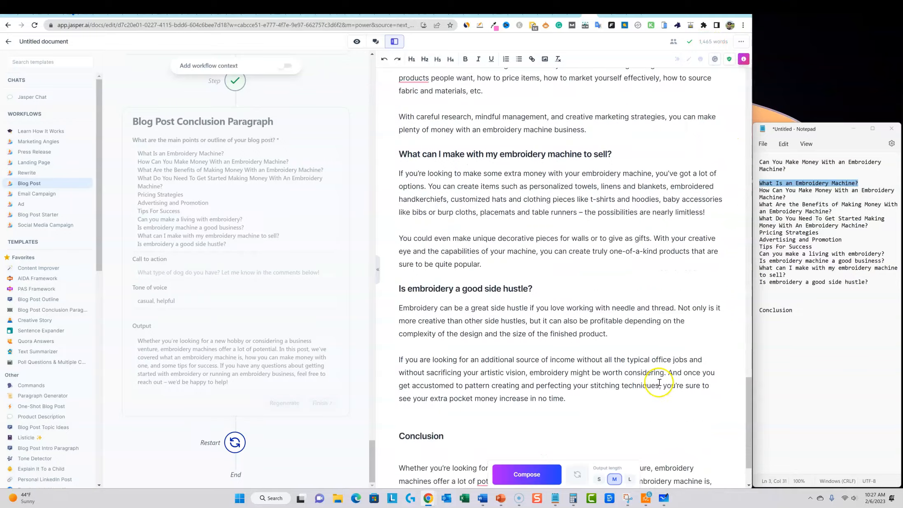
scroll(661, 381, "up", 10)
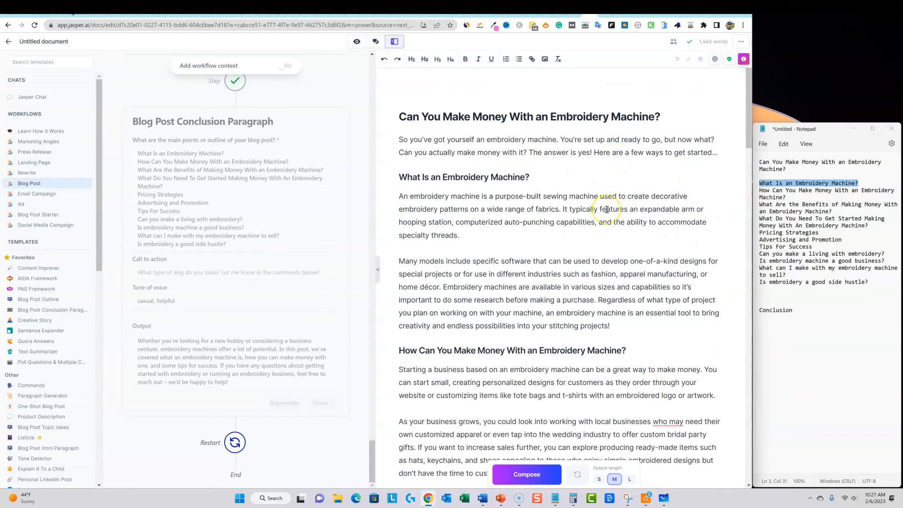
Step: On the whiteboard, underline "Jasper Chat" in box 3 and "Neuronwriter" in box 4, mark box 4 with a line, and return to Jasper
left_click(671, 496)
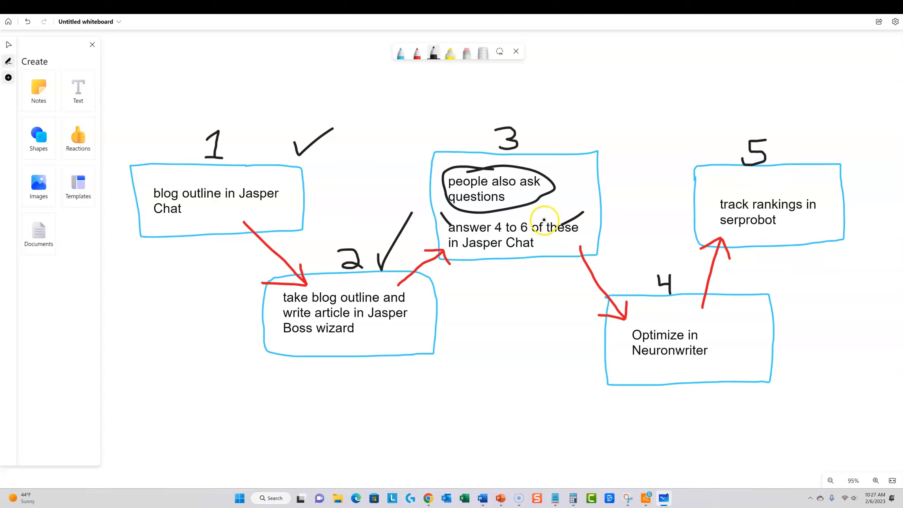
left_click_drag(463, 250, 533, 249)
left_click_drag(473, 259, 526, 266)
left_click_drag(500, 271, 506, 272)
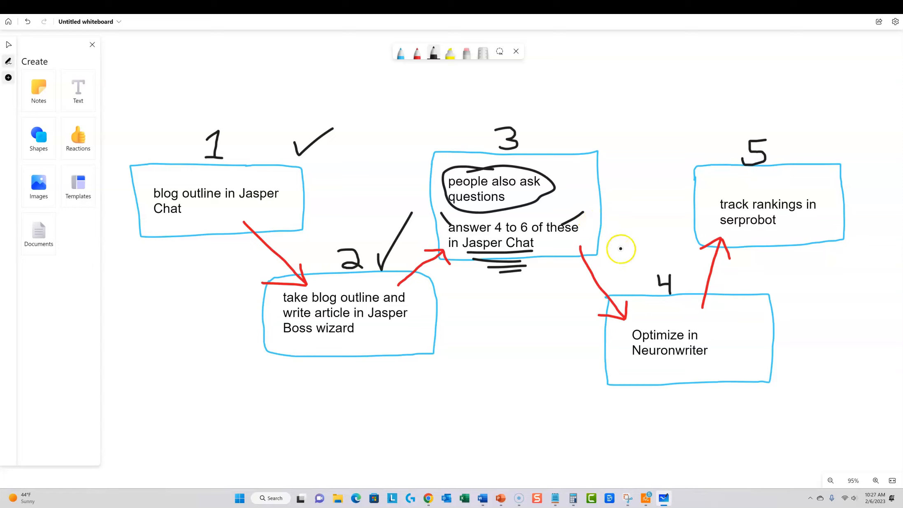
left_click_drag(619, 334, 554, 324)
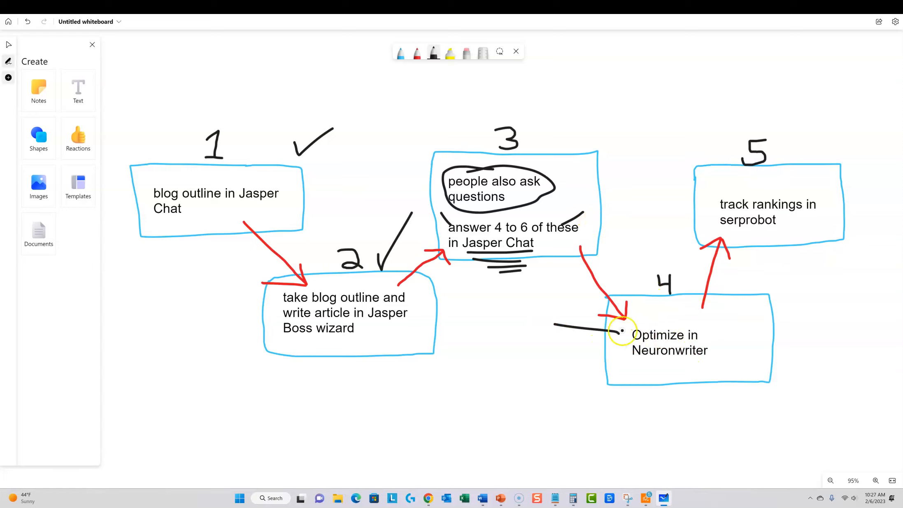
mouse_move(642, 361)
left_mouse_down()
mouse_move(688, 360)
mouse_move(668, 365)
left_mouse_up()
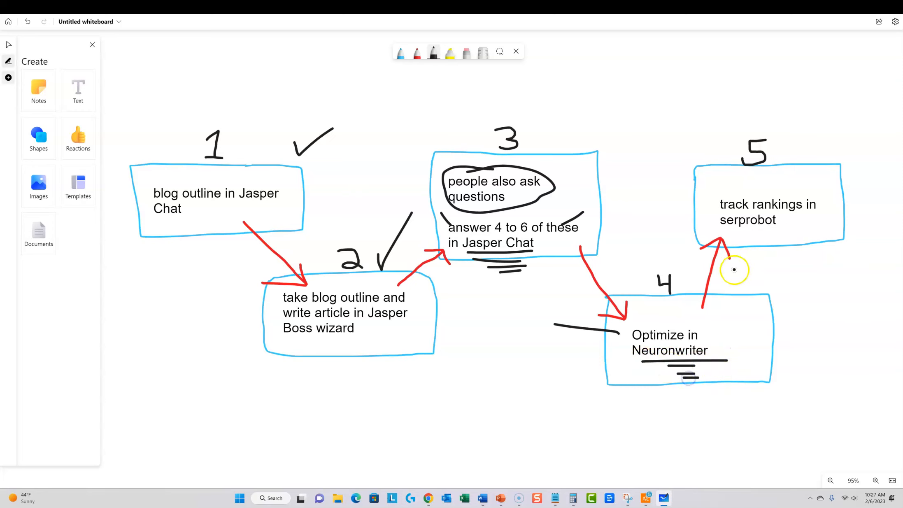
left_click(854, 6)
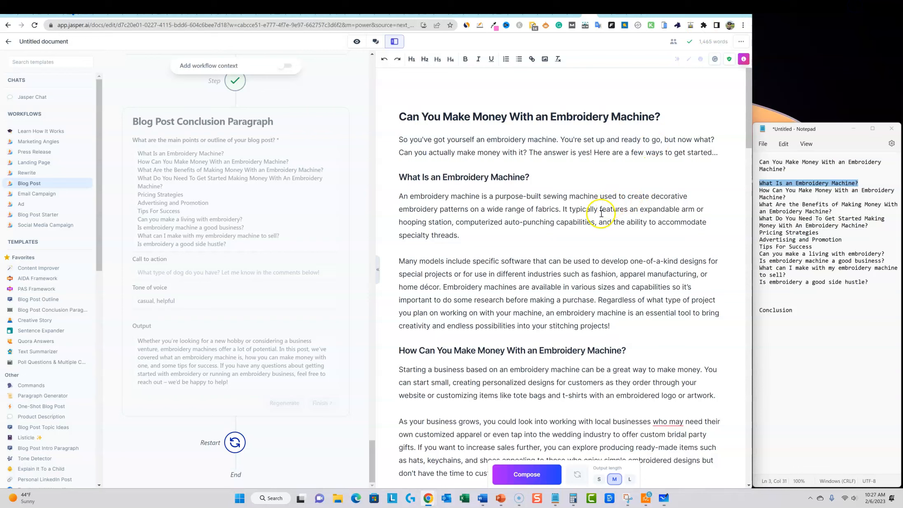
Step: Select the whole article from title to conclusion and open a new Content writer query in NeuronWriter
left_click_drag(399, 116, 609, 452)
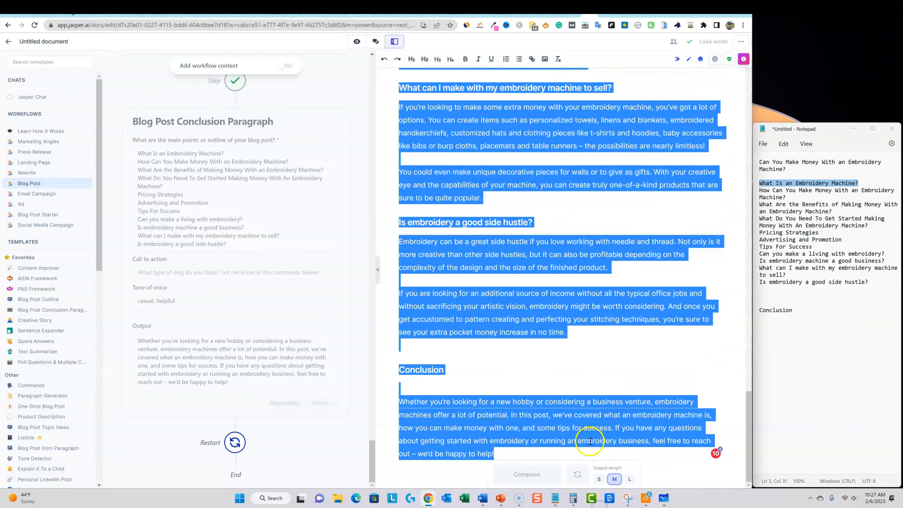
left_click(649, 13)
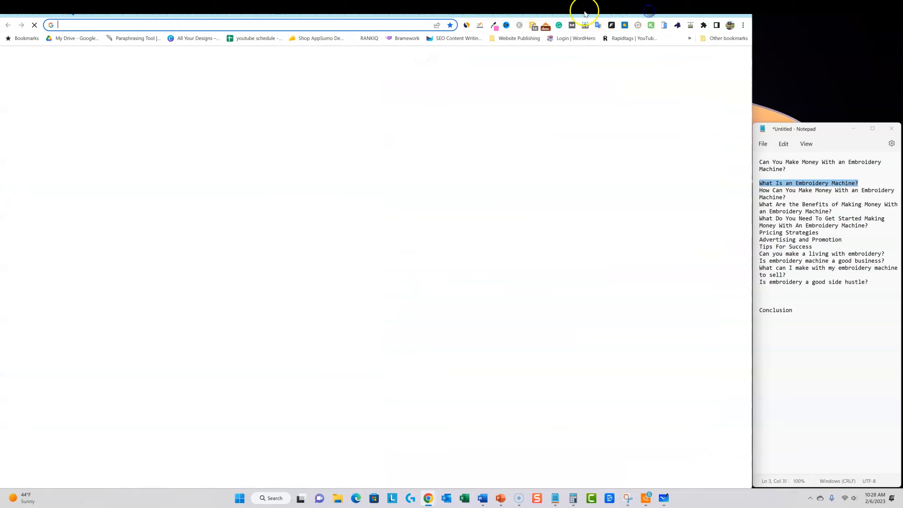
left_click(522, 11)
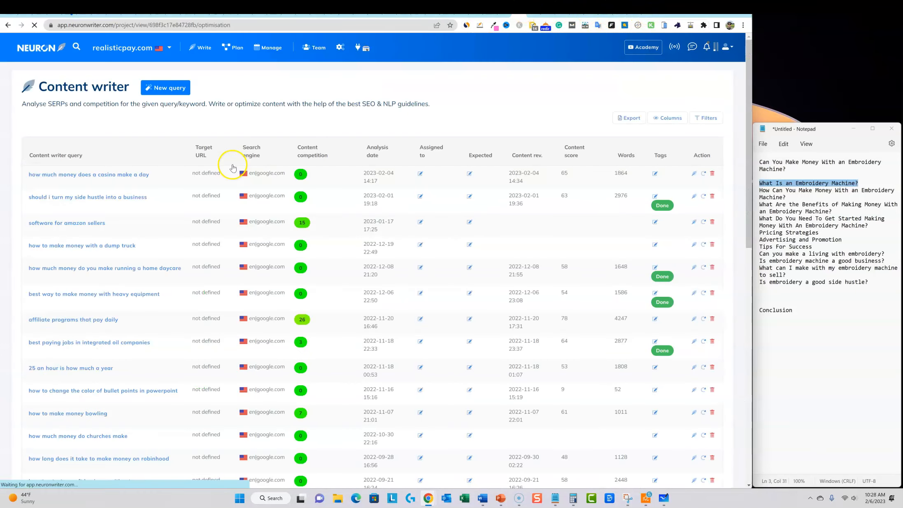
left_click(185, 88)
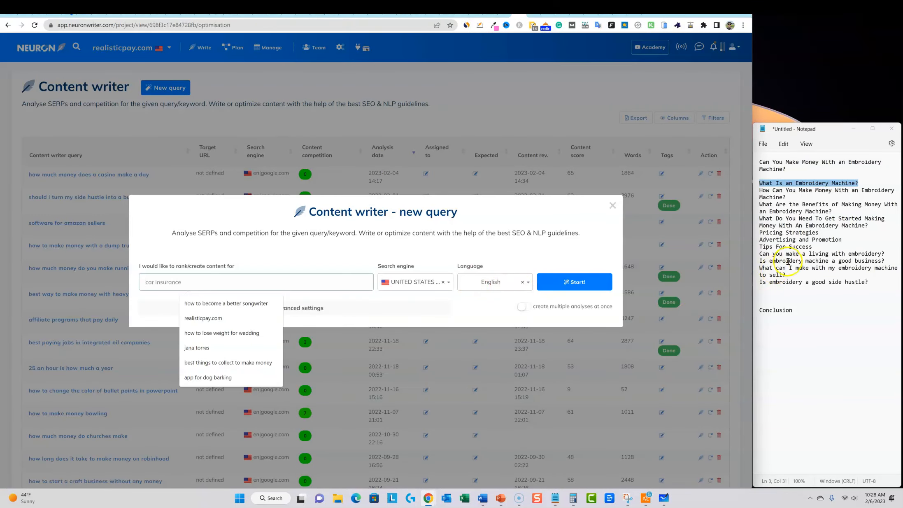
Step: Copy the title "Can You Make Money With an Embroidery Machine?" from the note into the query and start the United States, English analysis
left_click_drag(786, 169, 757, 162)
key("ctrl+c")
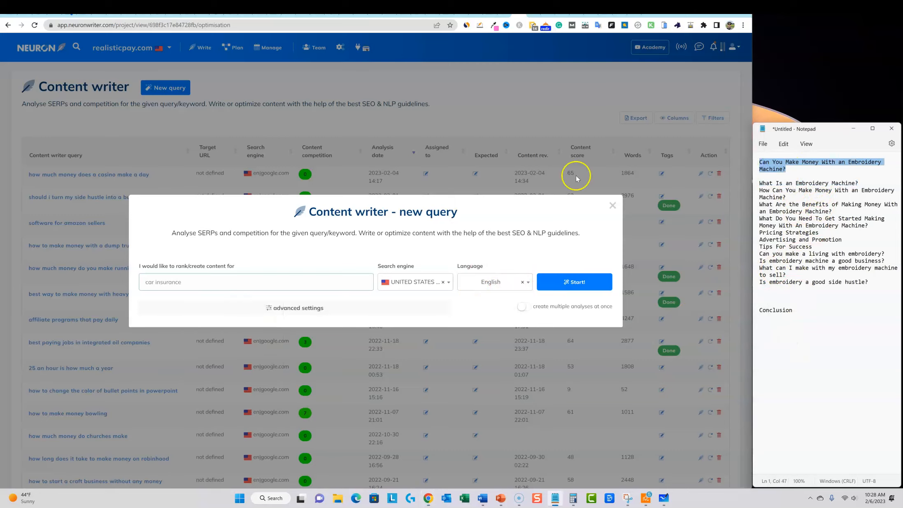
left_click(236, 283)
key("ctrl+v")
key("BackSpace")
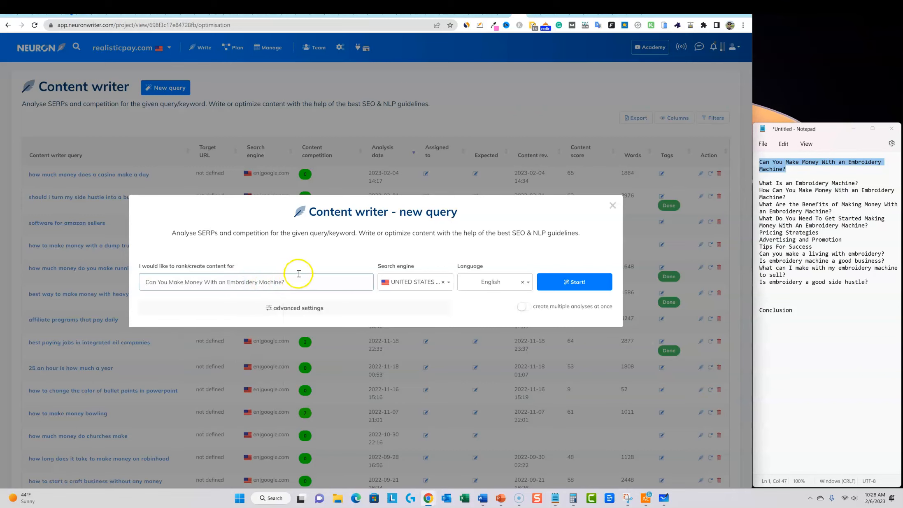
left_click(572, 284)
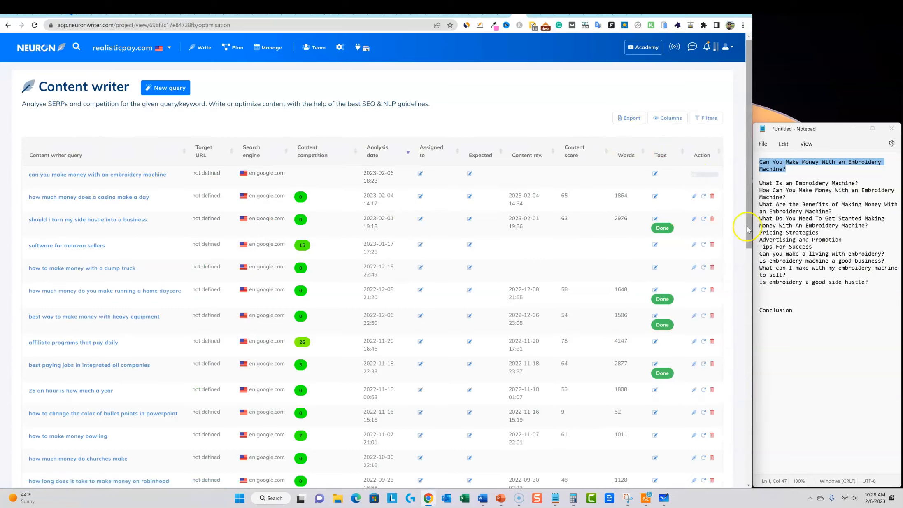
Step: Maximize the browser window and copy the selected article text from the Jasper document
double_click(727, 15)
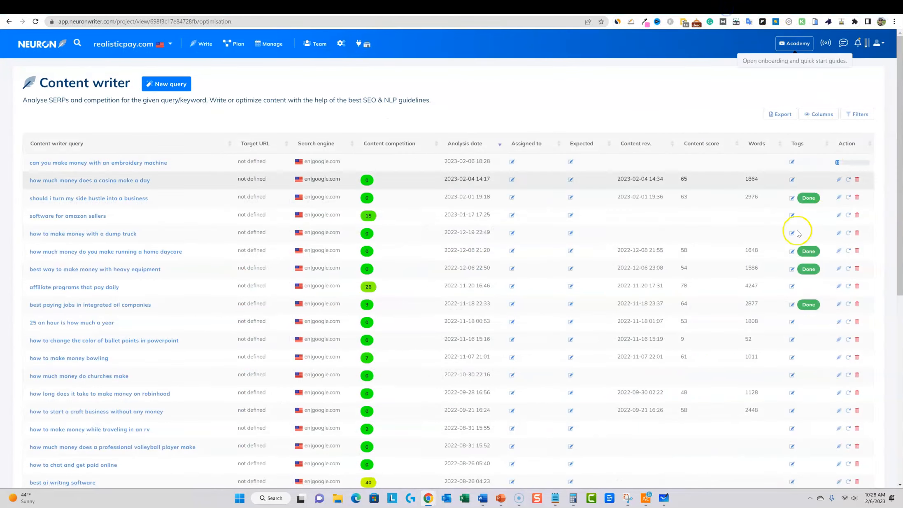
left_click(712, 11)
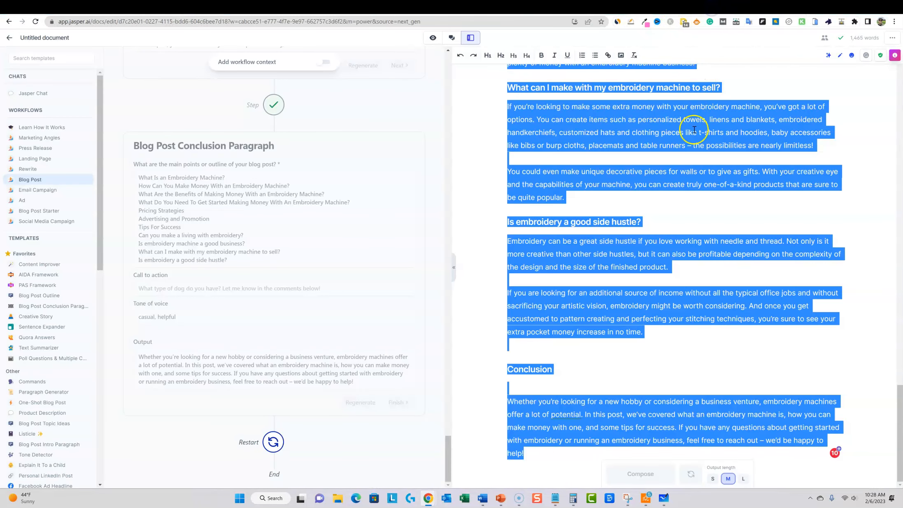
right_click(675, 311)
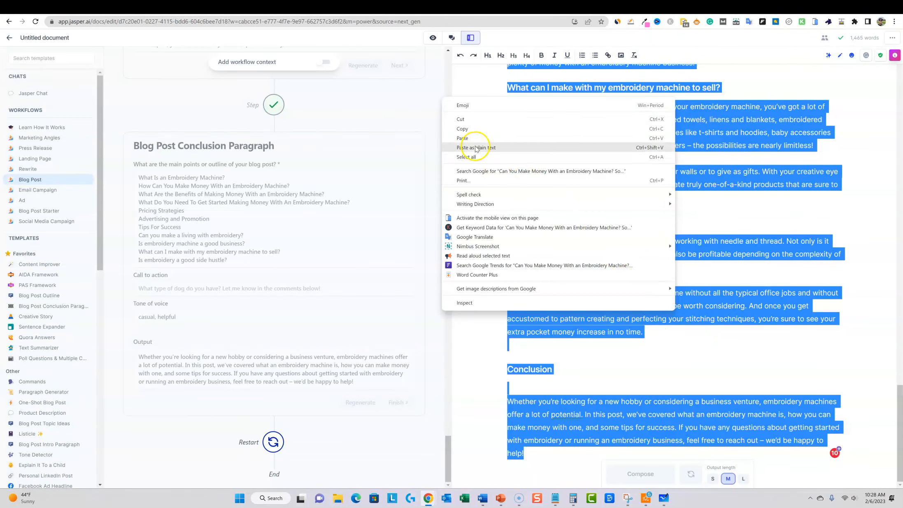
left_click(472, 131)
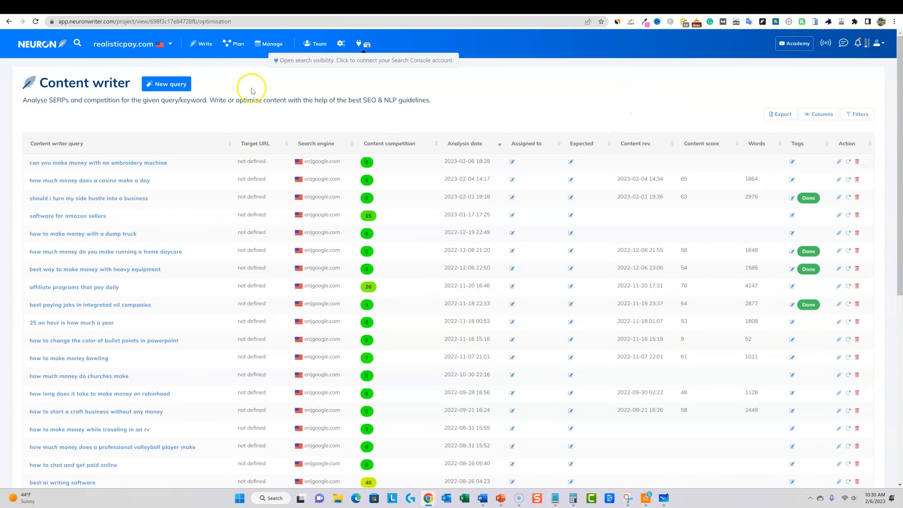
Step: Open the "can you make money with an embroidery machine" query in NeuronWriter
left_click_drag(29, 179, 150, 180)
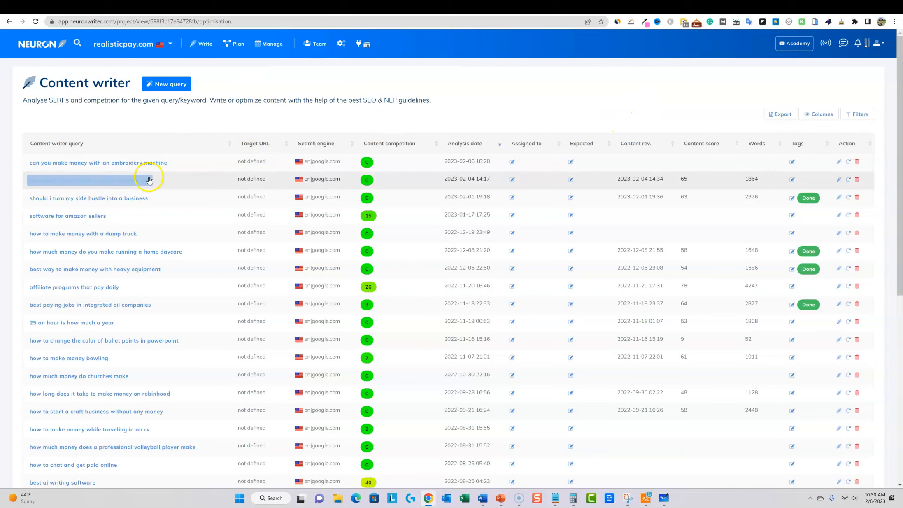
left_click(152, 164)
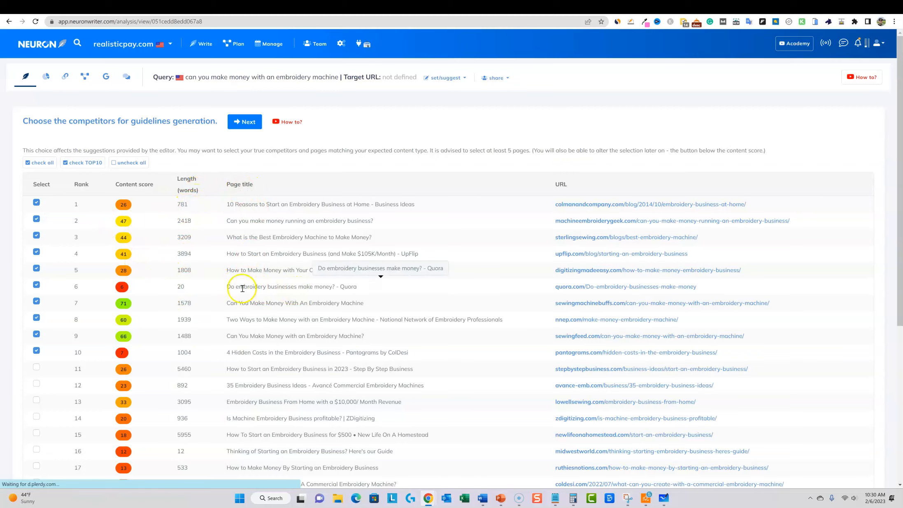
Step: Exclude the Quora page from the competitors, include the eleventh-ranked "How to Start an Embroidery Business in 2023" page, and continue to the editor
left_click(37, 284)
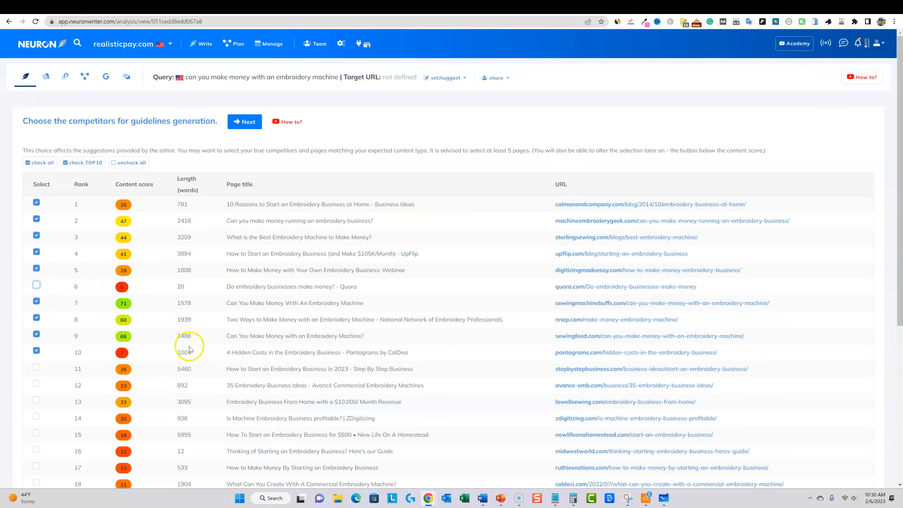
left_click(36, 367)
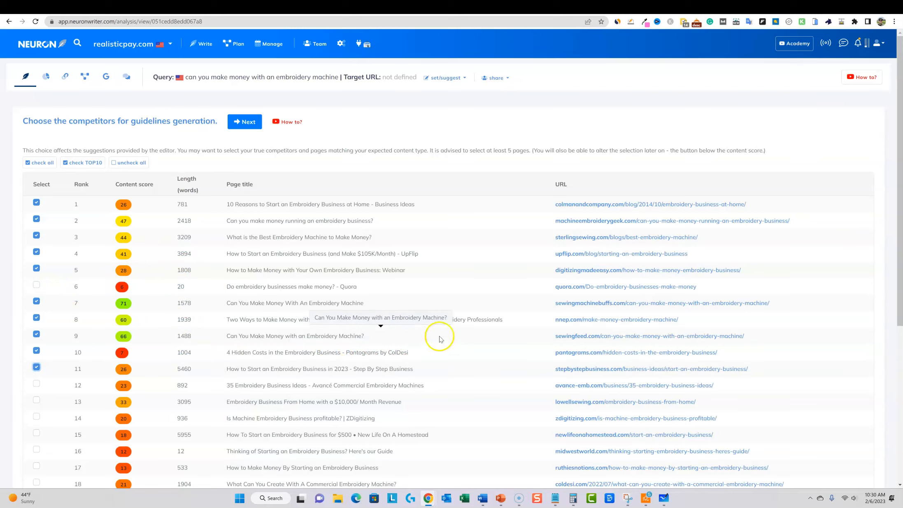
left_click(249, 123)
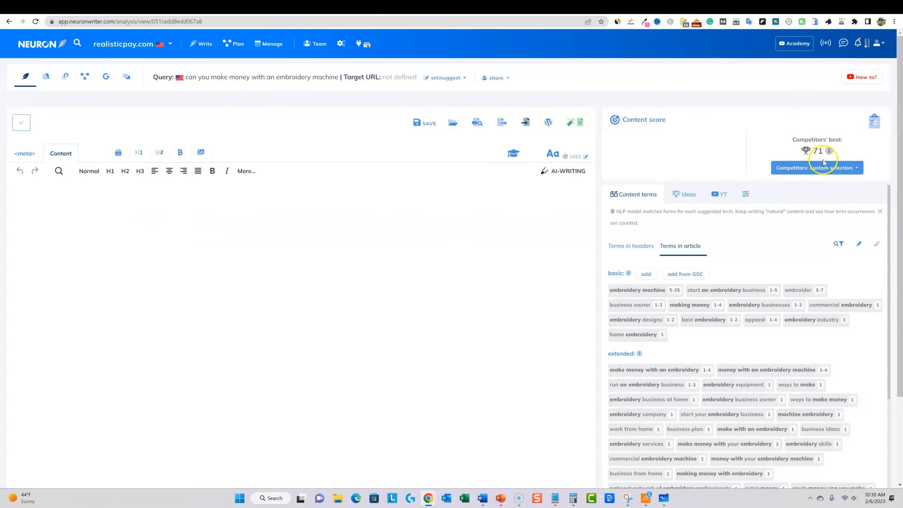
Step: Paste the copied article into the empty content editor and check the heading levels of its title and subheadings
mouse_move(829, 152)
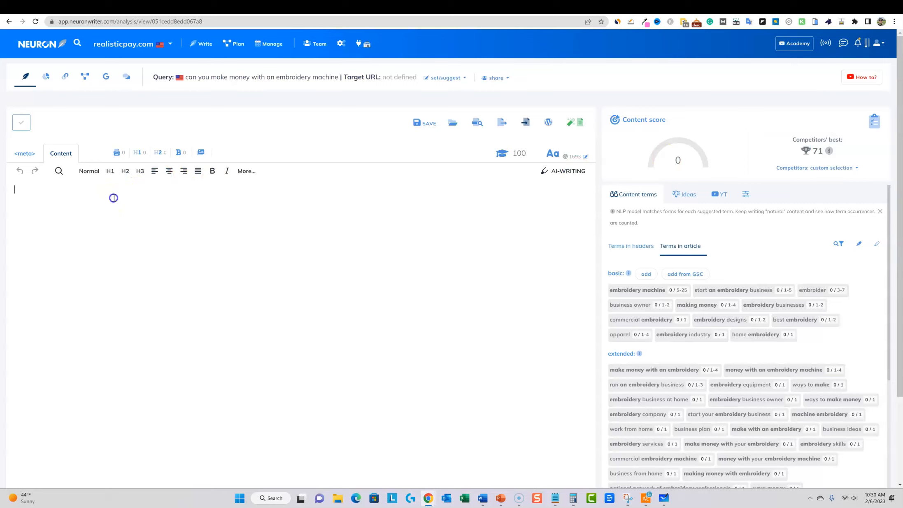
left_click(116, 210)
right_click(104, 195)
key("Escape")
key("ctrl+v")
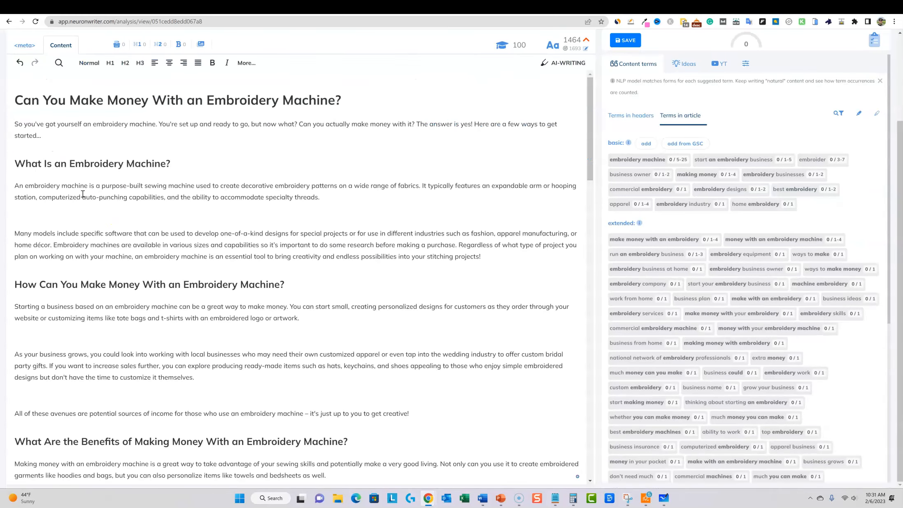
left_click(284, 285)
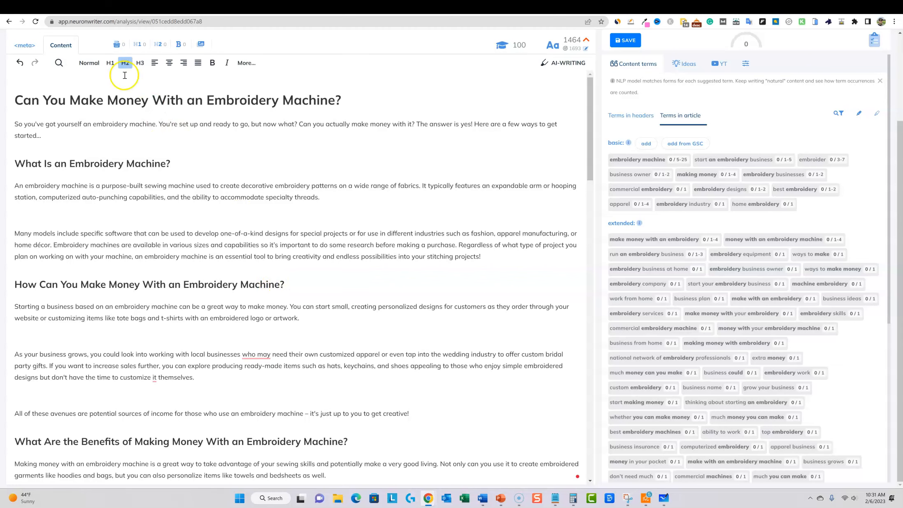
left_click(178, 164)
scroll(178, 164, "down", 1)
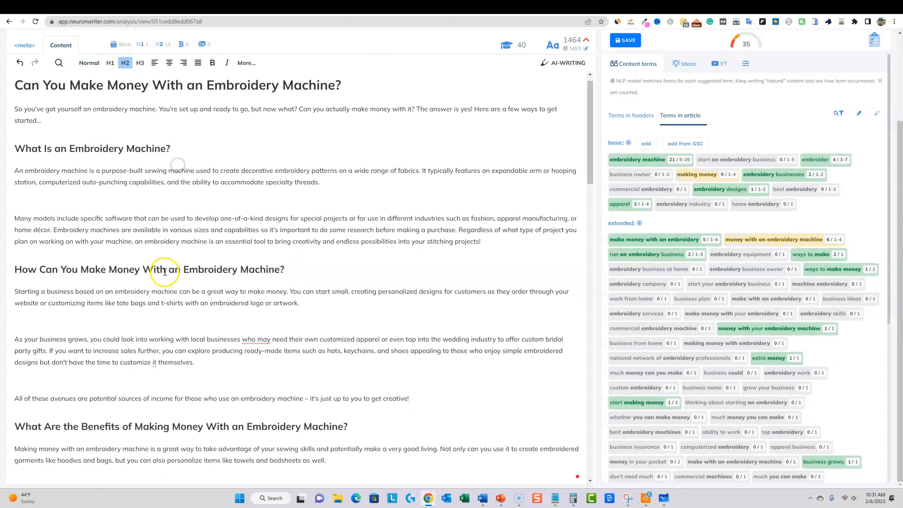
scroll(226, 185, "up", 3)
scroll(226, 184, "up", 2)
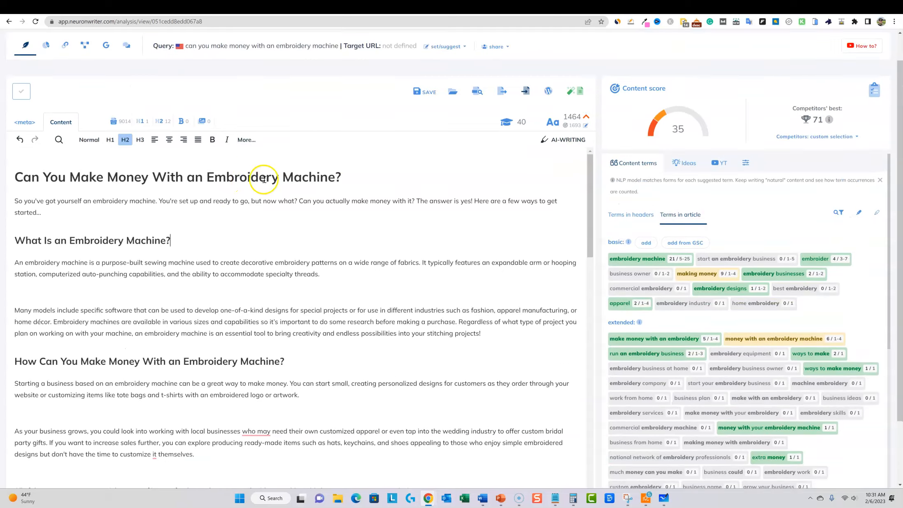
left_click(352, 209)
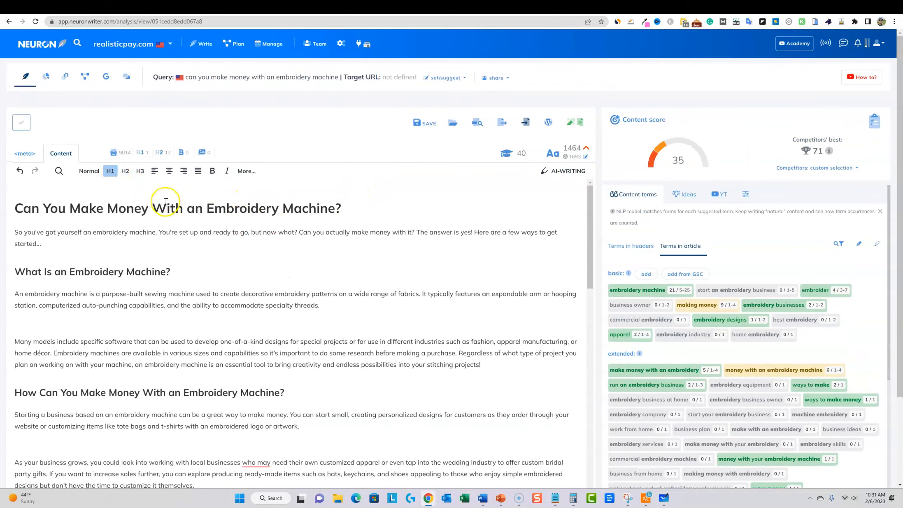
Step: Copy the article's title into the meta title and append "( How to Start Quickly )"
left_click_drag(343, 208, 8, 209)
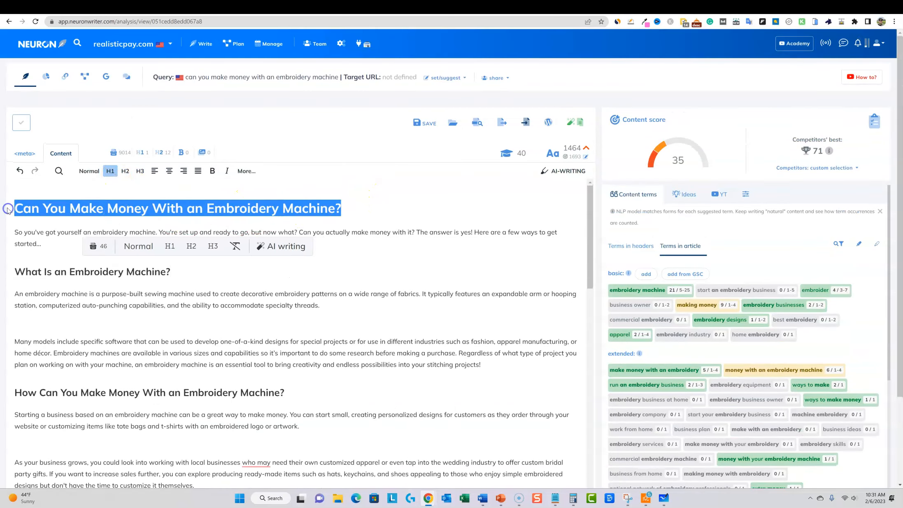
left_click(25, 153)
left_click(147, 179)
left_click(173, 228)
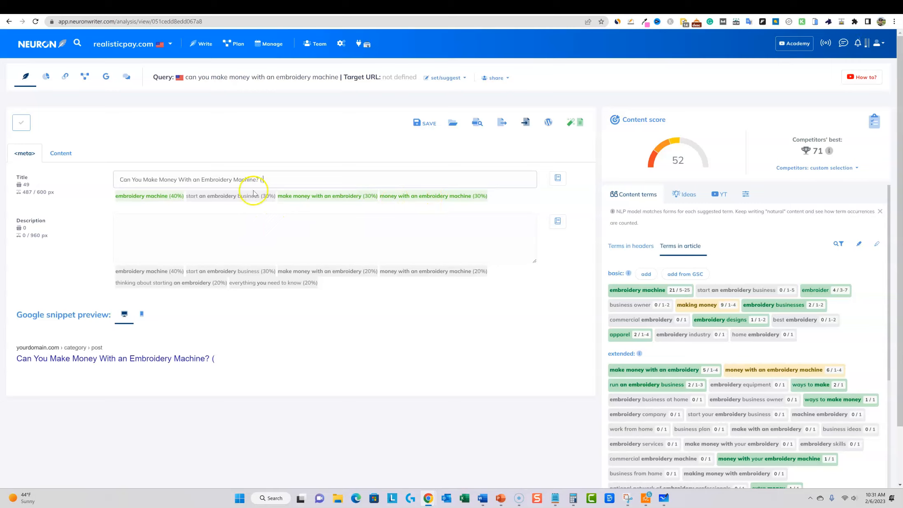
type("How to Start Quickly")
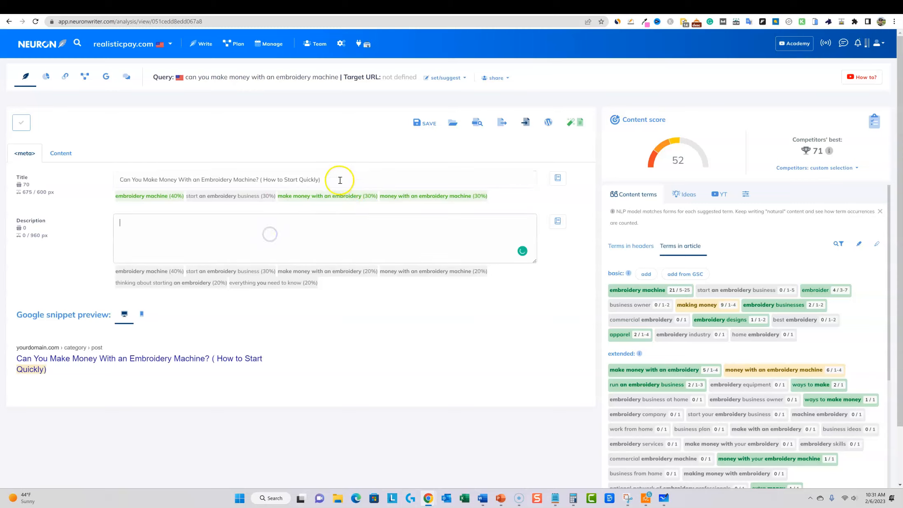
left_click(318, 180)
left_click(325, 222)
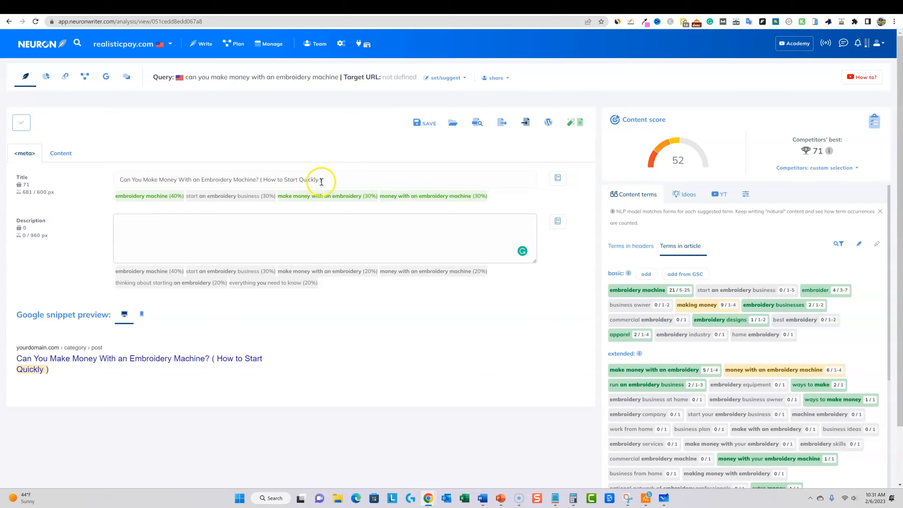
left_click_drag(323, 180, 273, 180)
left_click_drag(301, 180, 101, 181)
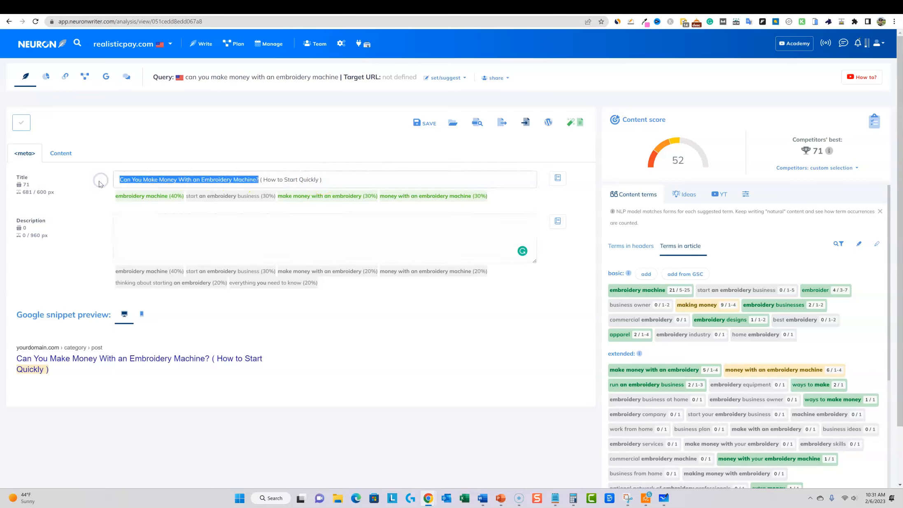
Step: Switch to the Jasper document, open Jasper Chat and review its earlier answer with the additional outline subheadings
left_click(716, 11)
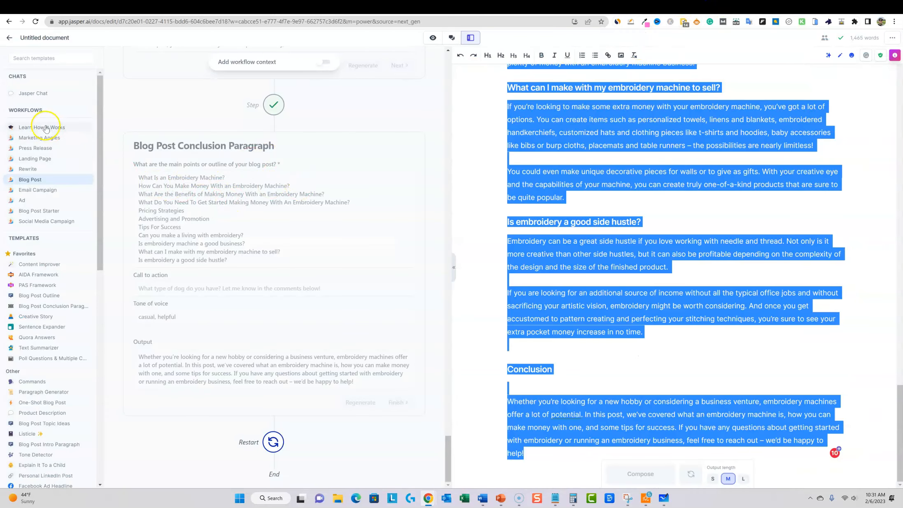
left_click(36, 93)
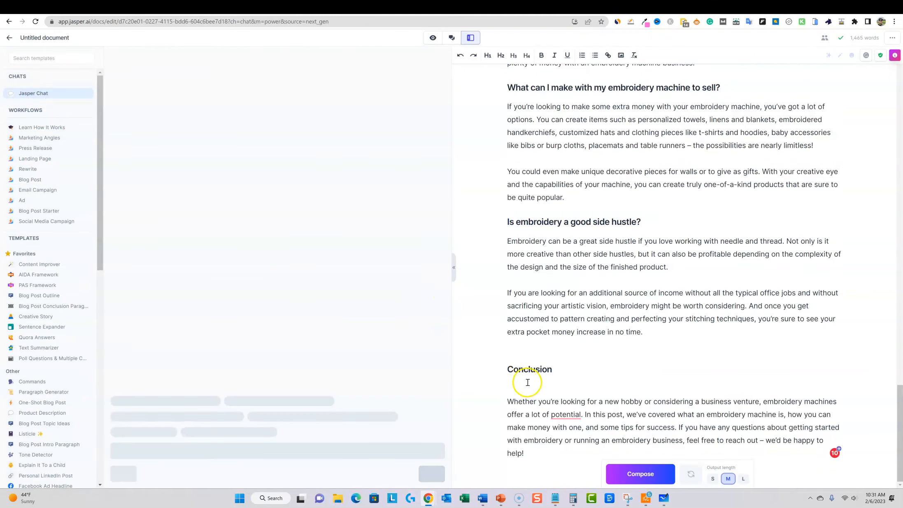
scroll(293, 247, "down", 7)
scroll(293, 247, "up", 7)
scroll(292, 282, "down", 15)
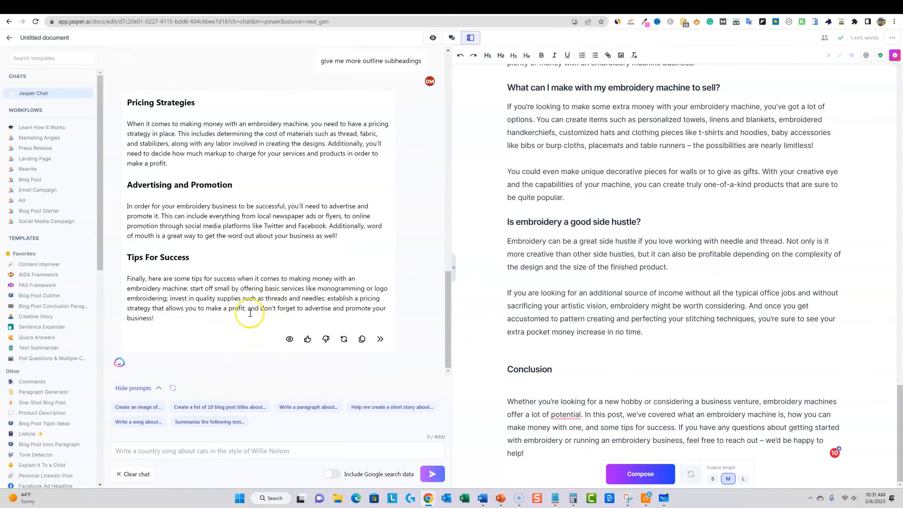
scroll(282, 322, "up", 3)
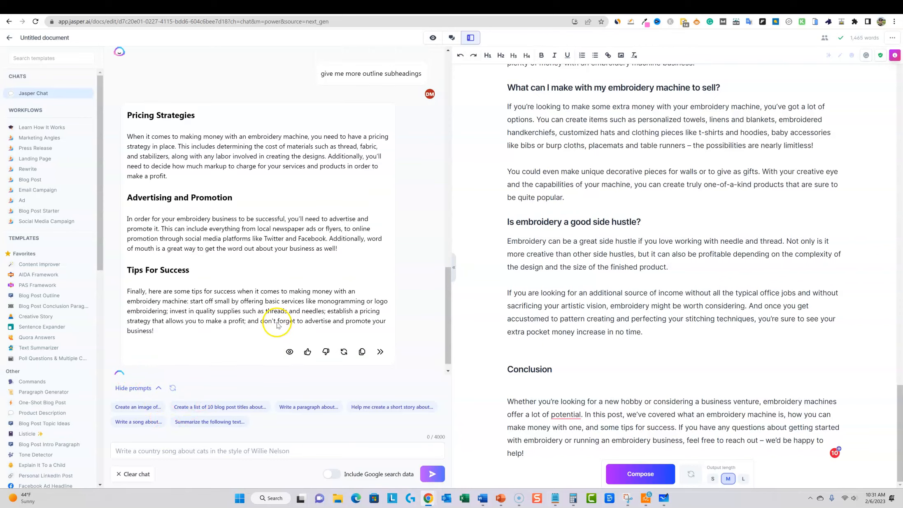
scroll(349, 316, "down", 1)
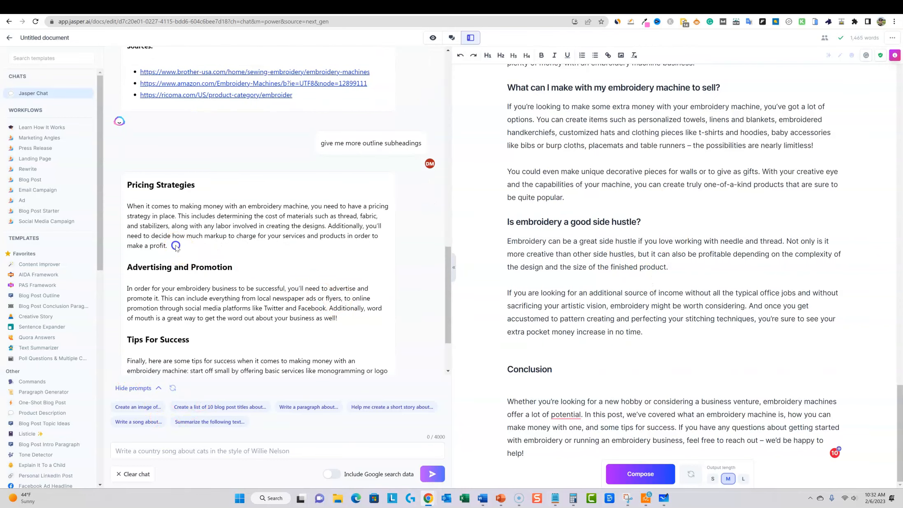
left_click_drag(167, 246, 121, 206)
left_click_drag(338, 318, 121, 288)
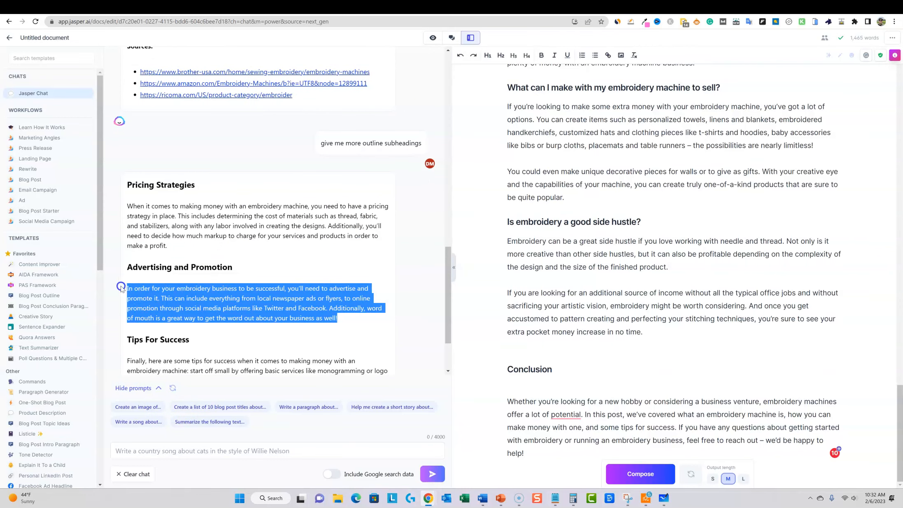
left_click(219, 237)
scroll(266, 268, "down", 2)
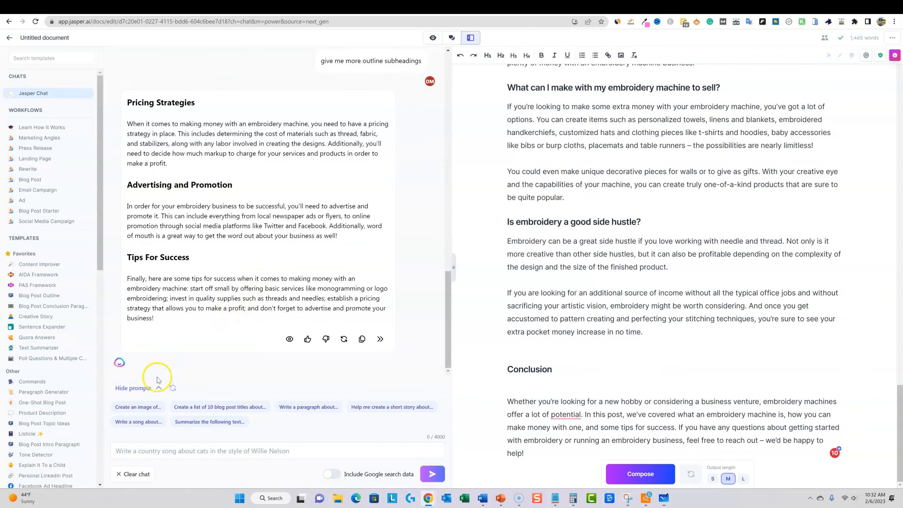
Step: Ask Jasper Chat to "write me a perfect seo meta description to help rank the article in Google and don't exceed 160 characters" and copy the reply
left_click(189, 449)
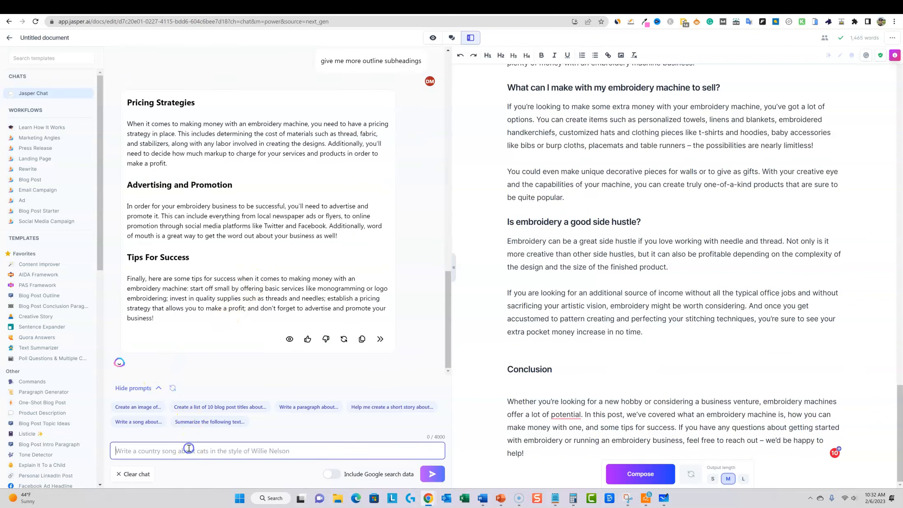
type("writ")
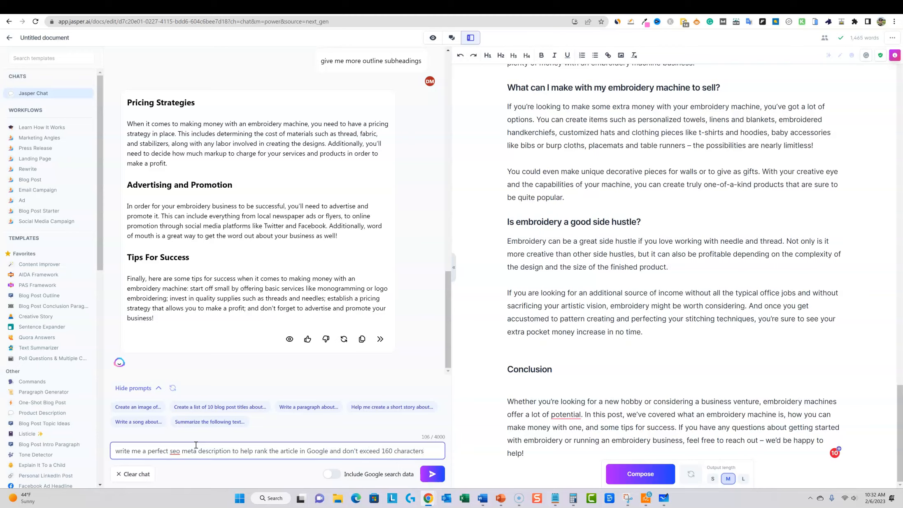
key("Return")
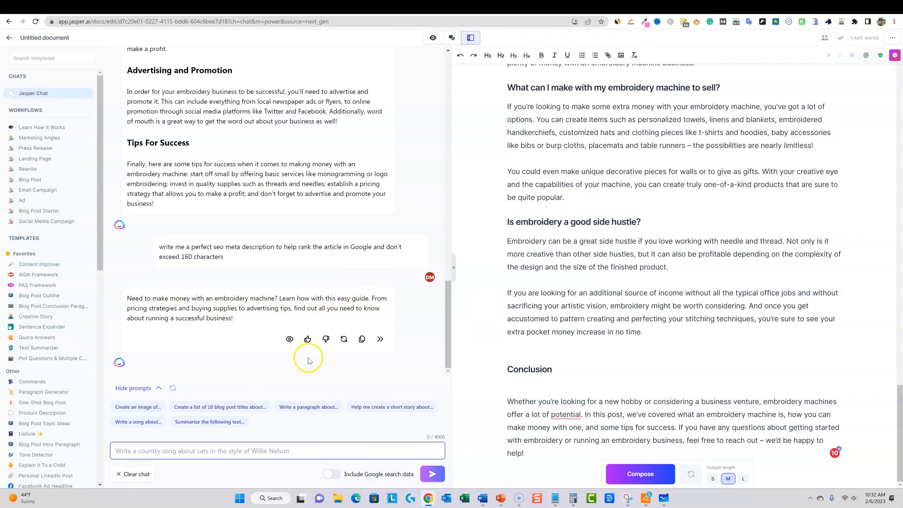
left_click(362, 340)
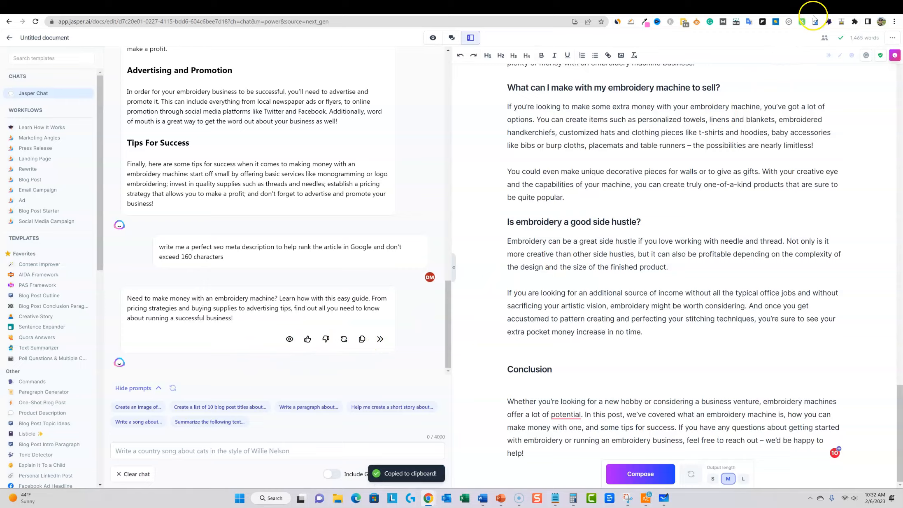
Step: Search Google for "character counter" in a new browser tab and open the WordCounter.net character counter
left_click(785, 8)
left_click(498, 21)
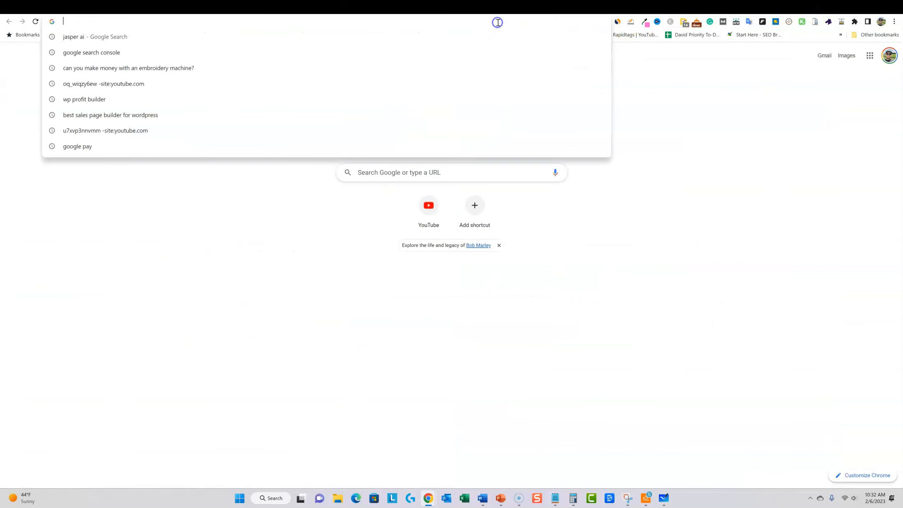
type("character counter")
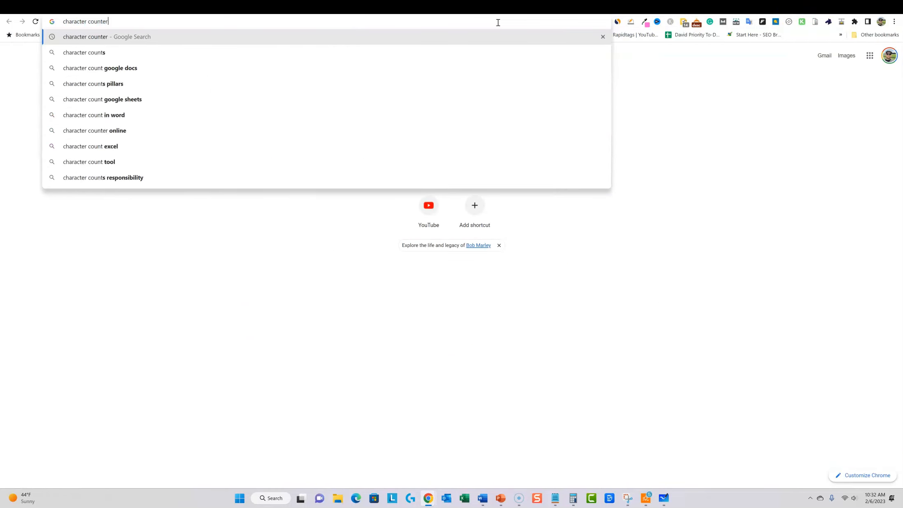
key("Return")
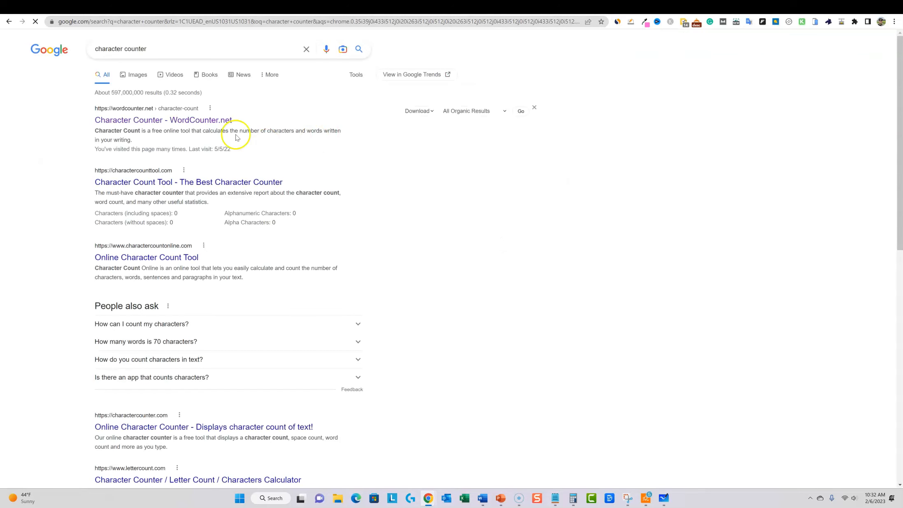
left_click(192, 121)
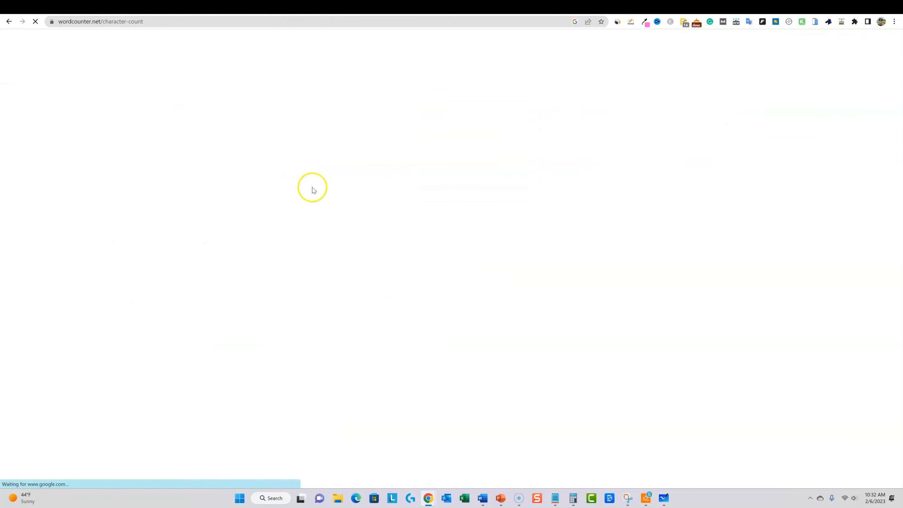
Step: Replace the counter's old text with the copied meta description and delete everything after "Learn how with this easy guide."
key("ctrl+a")
key("ctrl+v")
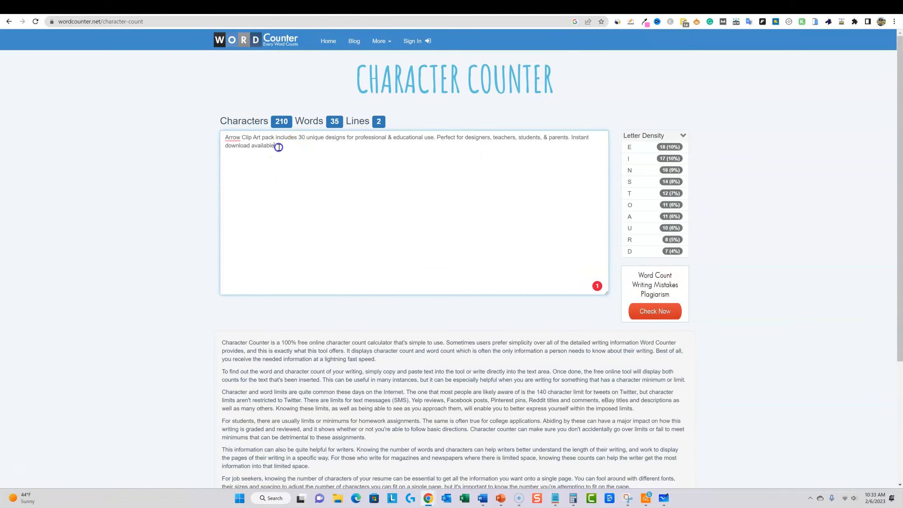
left_click_drag(264, 146, 193, 132)
key("BackSpace")
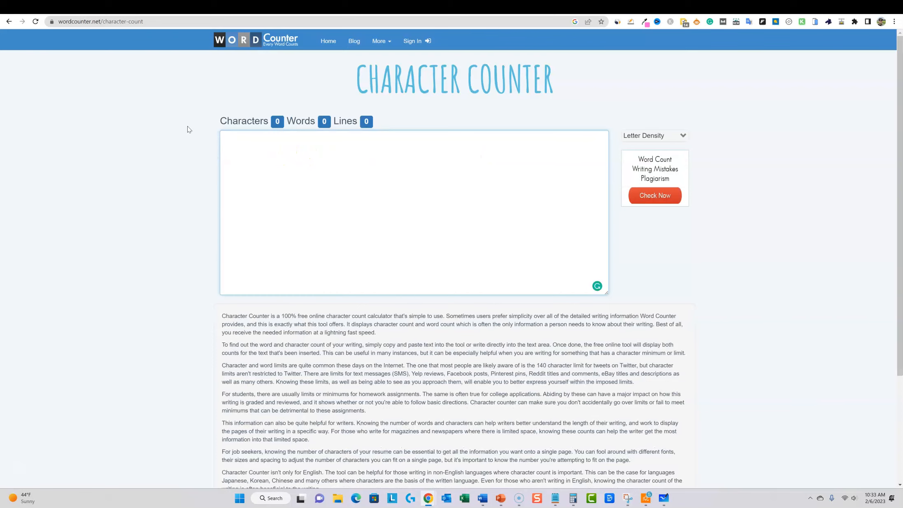
key("ctrl+v")
left_click_drag(239, 150, 443, 136)
key("BackSpace")
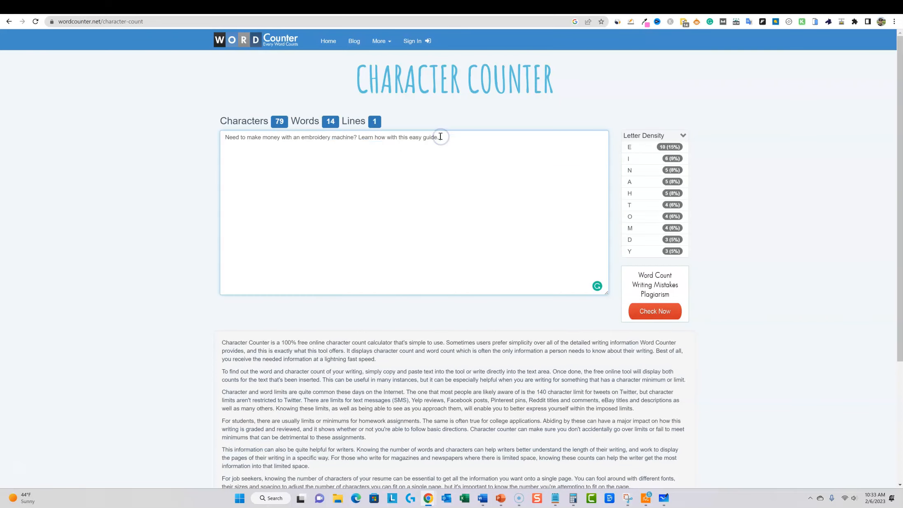
Step: Put the shortened text plus "We cover how to start an embroidery business and everything you need to know." into NeuronWriter's description and reopen the article content
key("ctrl+a")
left_click(652, 7)
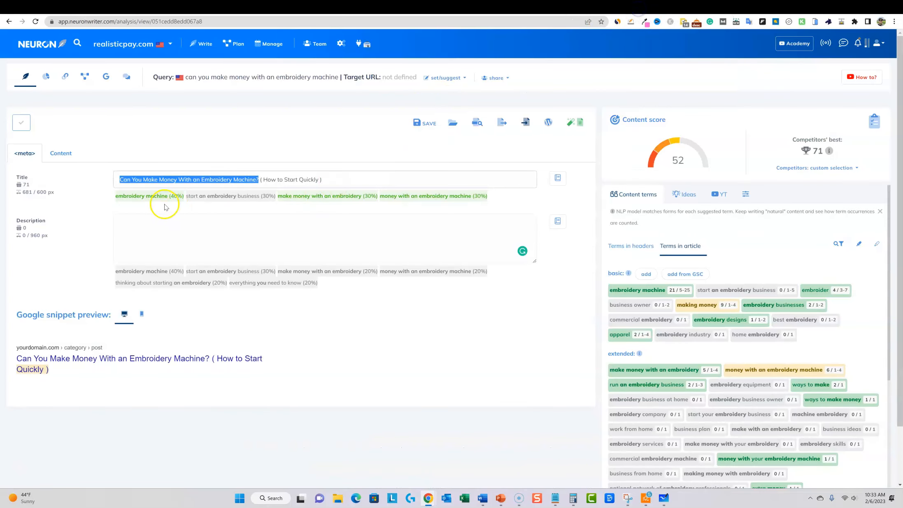
left_click(157, 218)
key("ctrl+v")
type("We cover how to start an embroidery business")
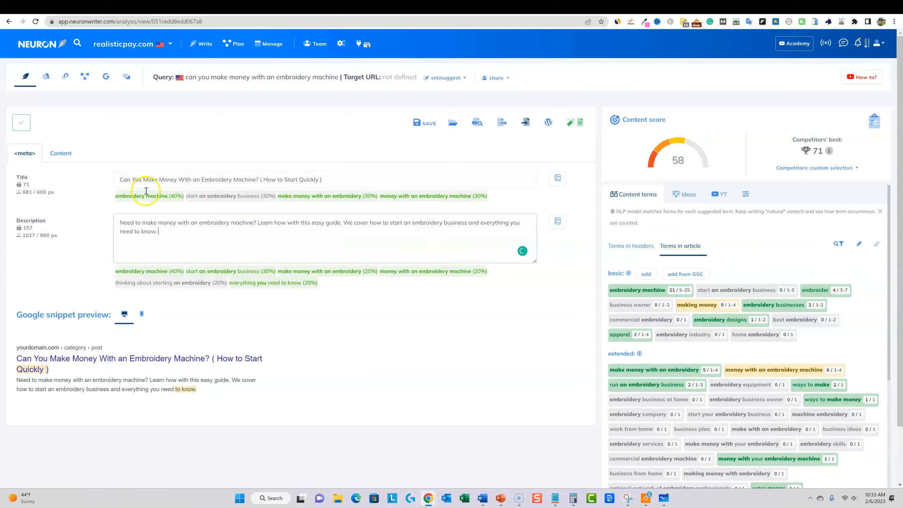
left_click(60, 152)
mouse_move(829, 151)
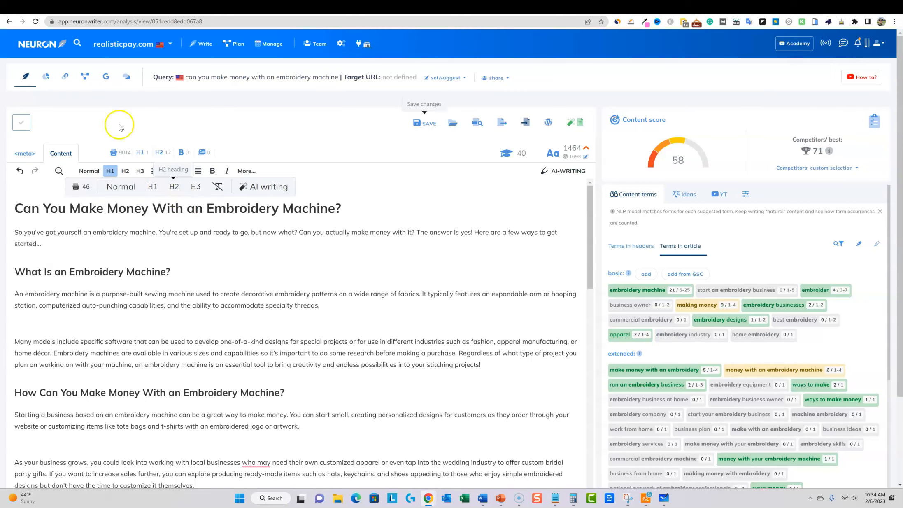
Step: Save the embroidery article in NeuronWriter and open the query's competition analysis
left_click(426, 122)
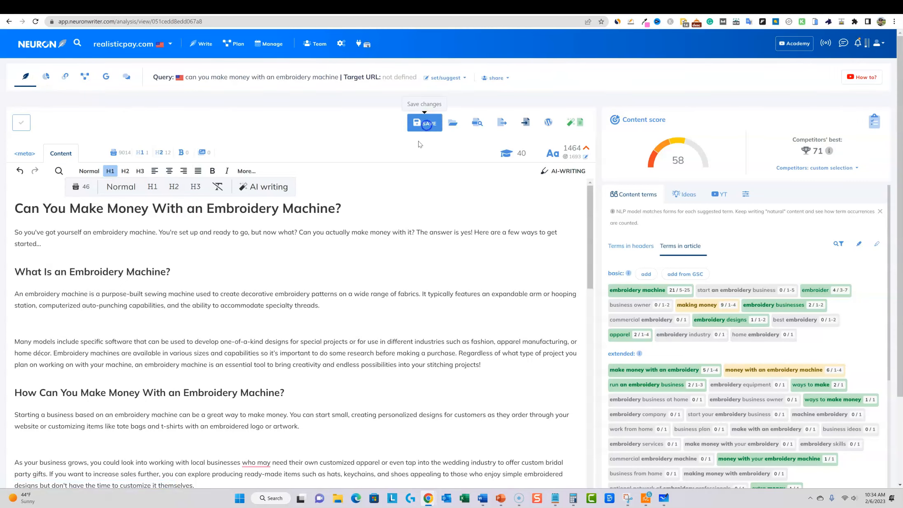
left_click(45, 76)
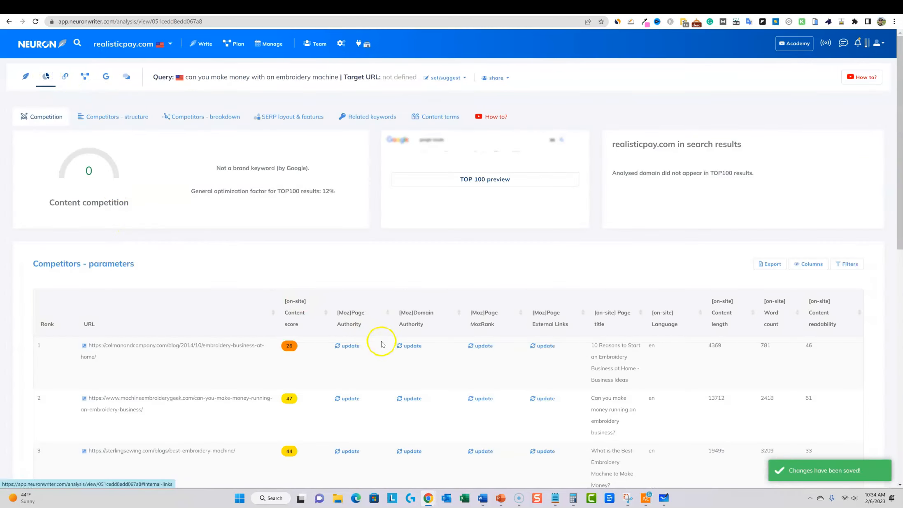
Step: Examine the competitors' content scores, word counts and content lengths in the parameters table and return to the content editor
scroll(383, 347, "down", 5)
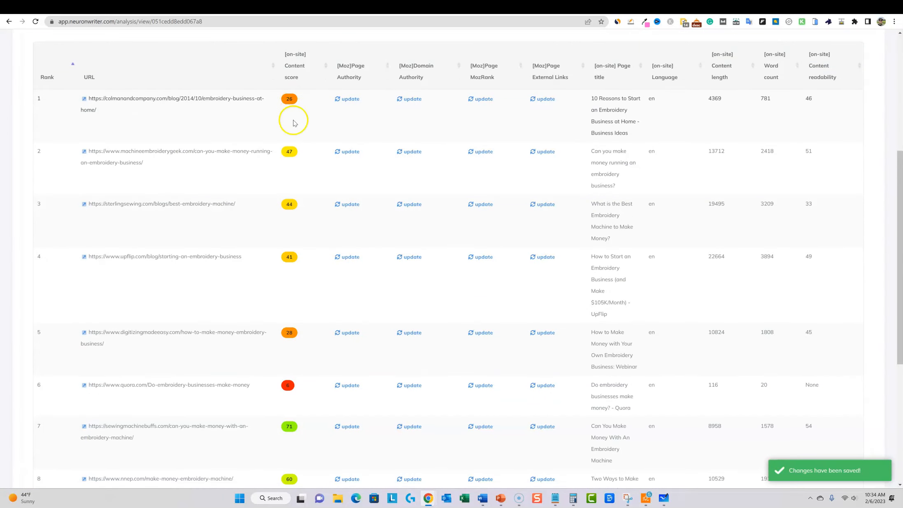
scroll(308, 232, "down", 3)
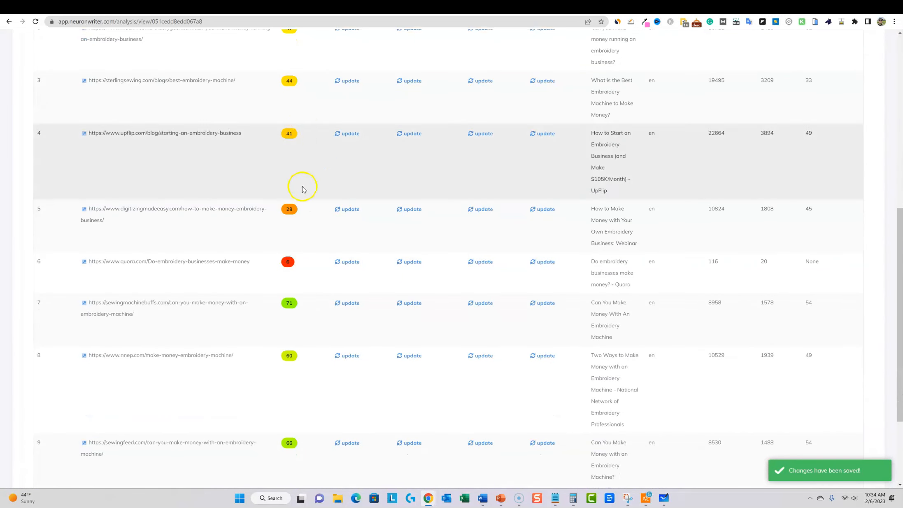
scroll(294, 304, "down", 3)
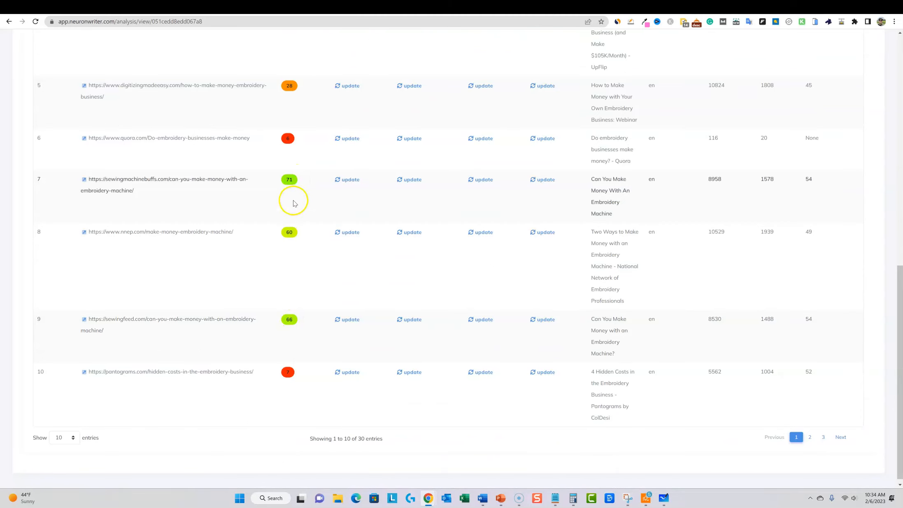
scroll(296, 222, "up", 5)
scroll(297, 233, "up", 7)
scroll(302, 235, "down", 7)
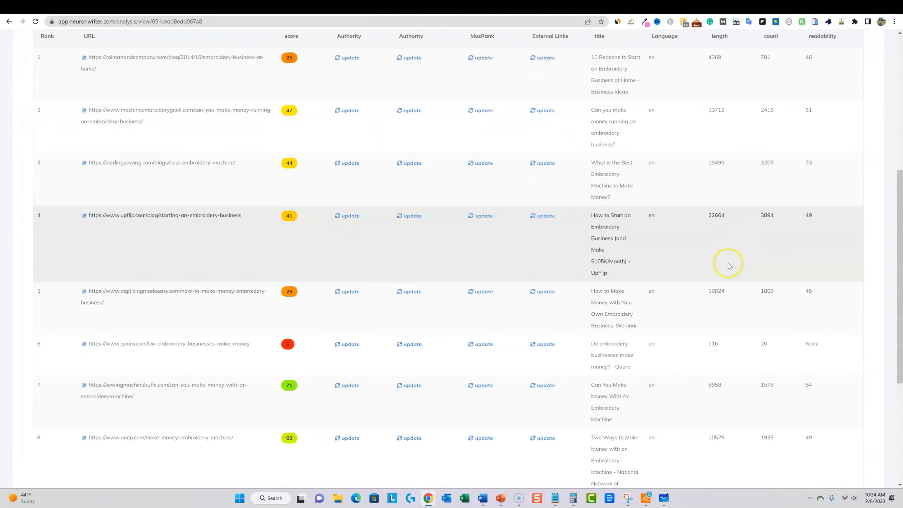
scroll(753, 198, "up", 3)
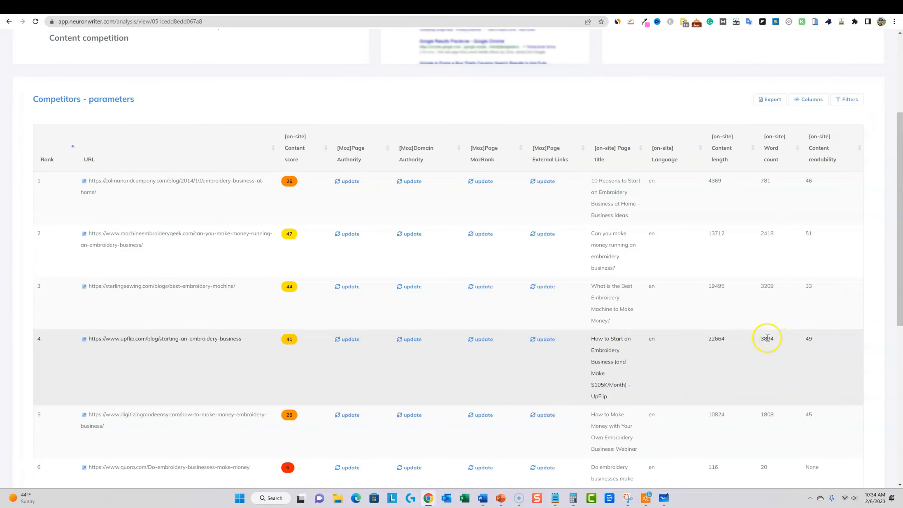
scroll(206, 297, "up", 5)
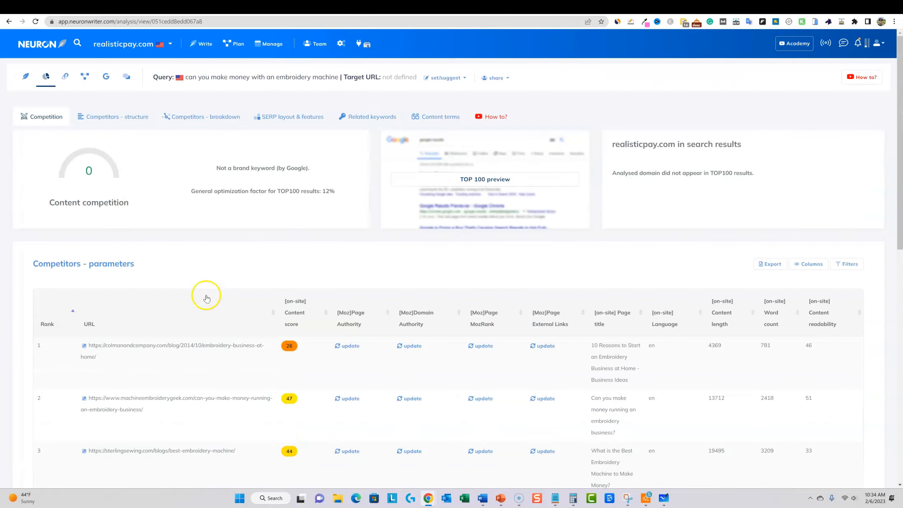
left_click(26, 77)
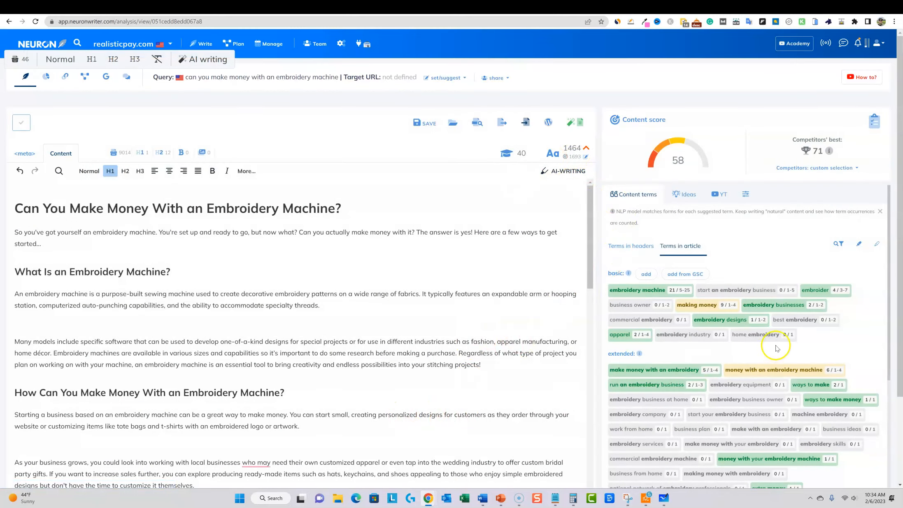
Step: Bring up the Jasper Vault course's video list, return to NeuronWriter and look through the suggested basic and extended article terms
scroll(775, 362, "down", 4)
scroll(775, 367, "up", 4)
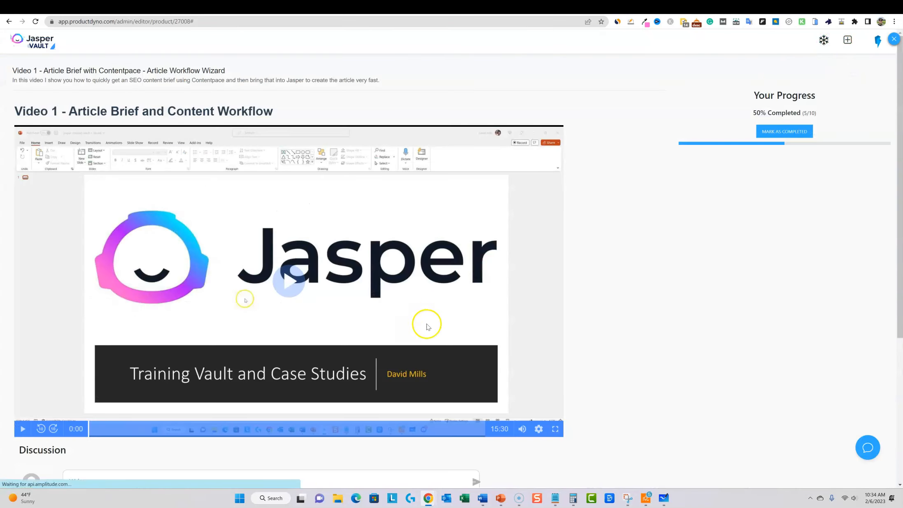
key("alt+Left")
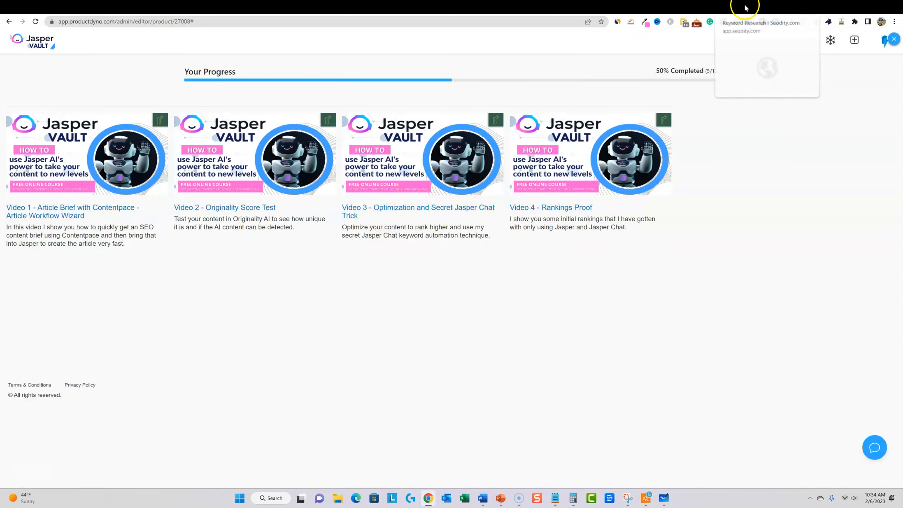
left_click(638, 7)
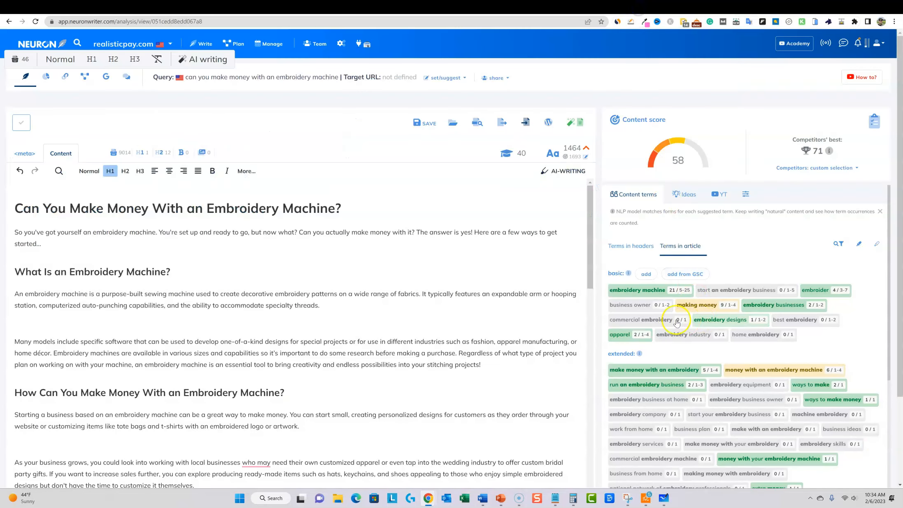
scroll(707, 436, "down", 7)
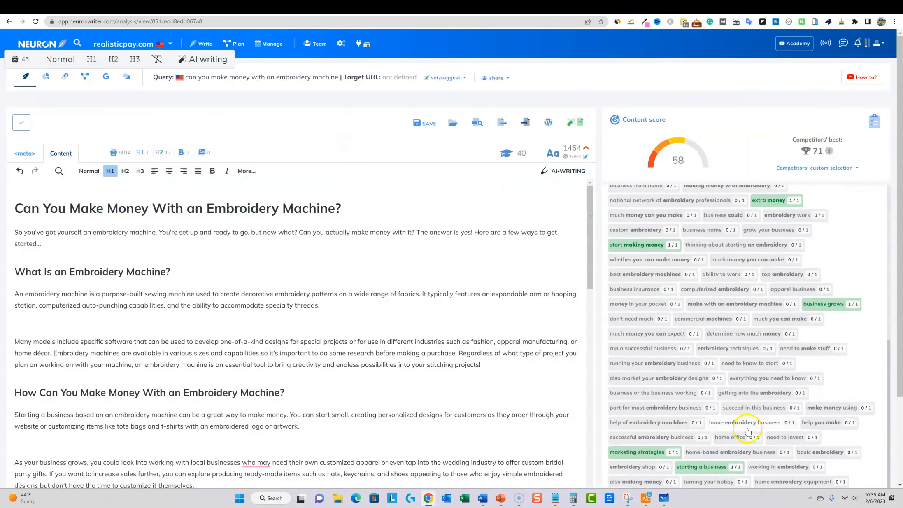
scroll(778, 430, "up", 7)
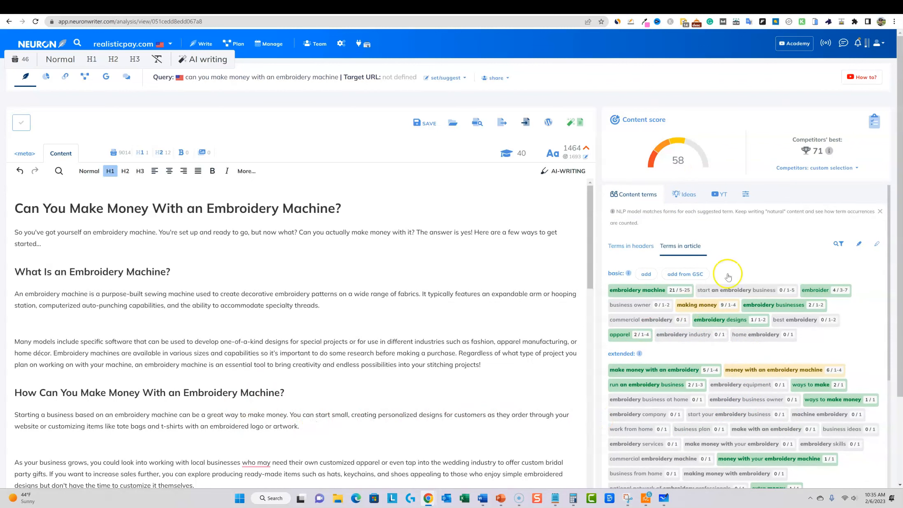
Step: On the workflow whiteboard, circle "track rankings in serprobot", add black check marks beside boxes 3, 4 and 5, and leave the whiteboard
left_click(663, 499)
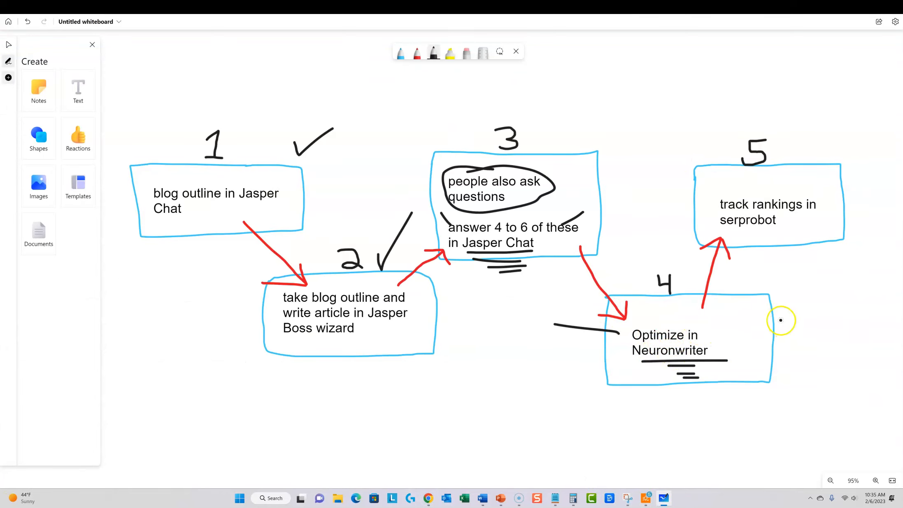
left_click_drag(781, 315, 788, 338)
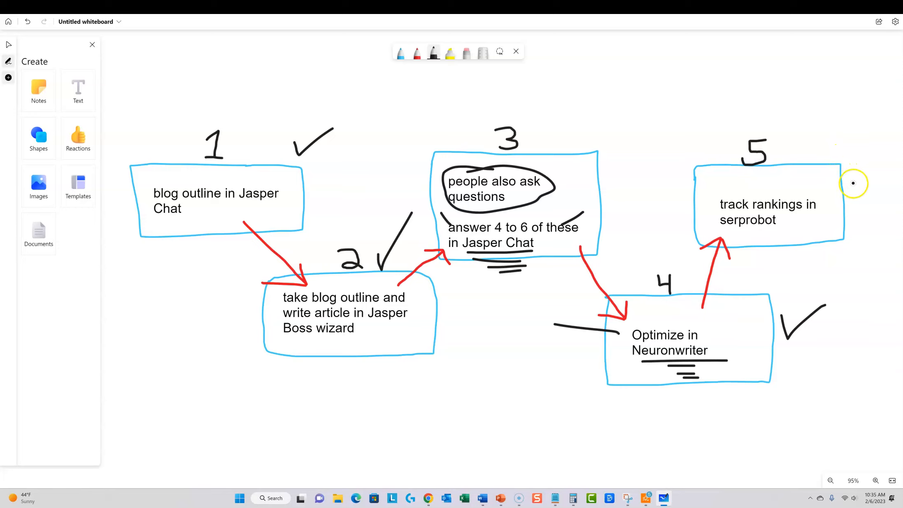
mouse_move(807, 186)
left_mouse_down()
mouse_move(784, 181)
mouse_move(693, 206)
mouse_move(781, 237)
mouse_move(770, 186)
left_mouse_up()
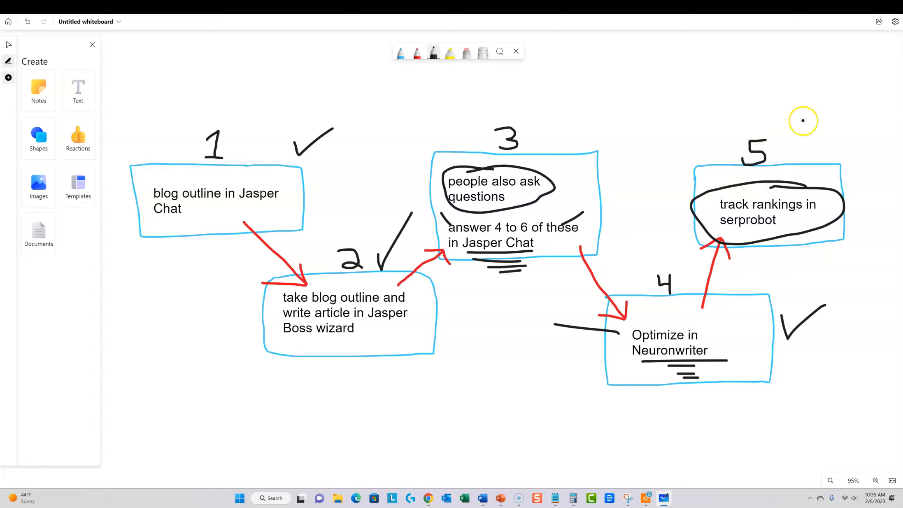
left_click_drag(820, 135, 859, 90)
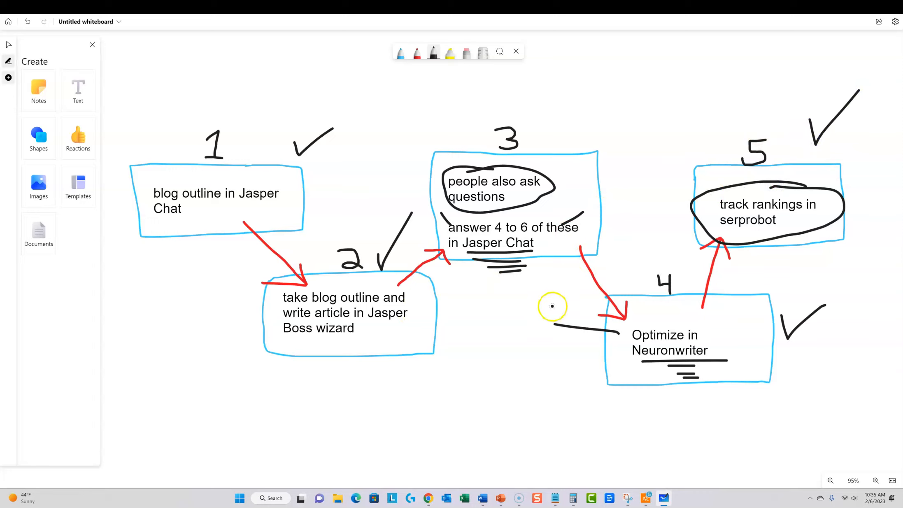
mouse_move(612, 190)
left_mouse_down()
mouse_move(615, 204)
mouse_move(644, 156)
left_mouse_up()
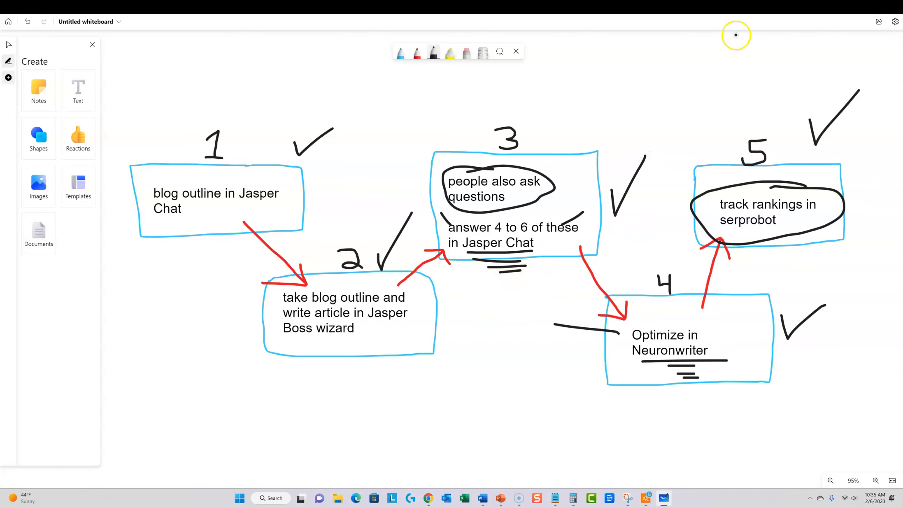
left_click(853, 10)
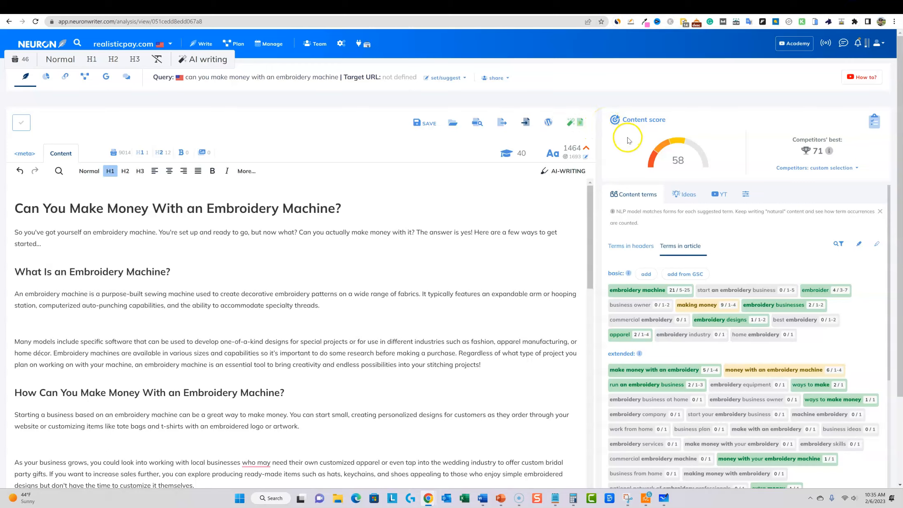
Step: Review the embroidery text's AI Detection Score in Originality.ai and switch to the Jasper Vault course page
left_click(281, 9)
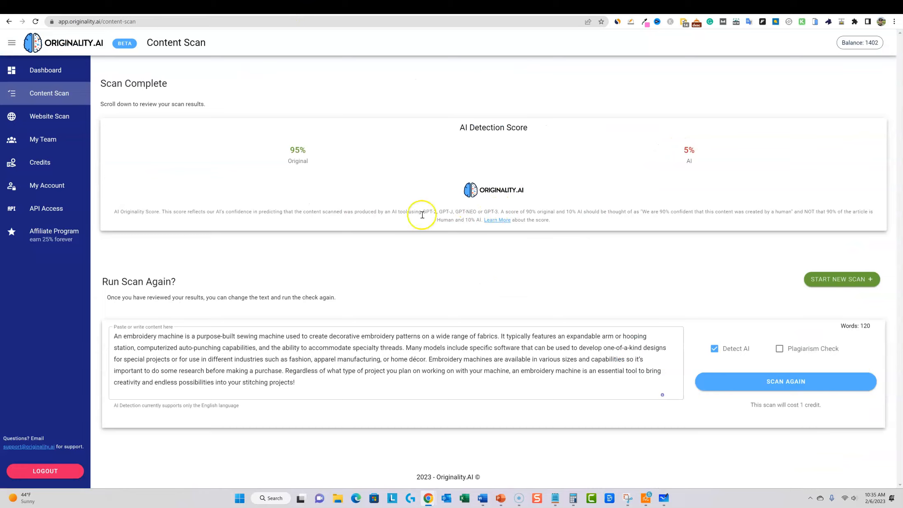
left_click_drag(291, 151, 317, 150)
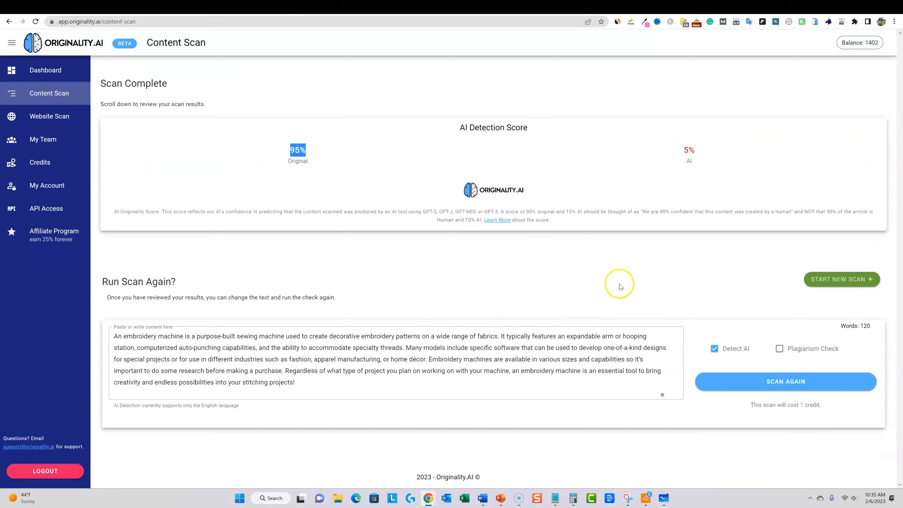
left_click(288, 151)
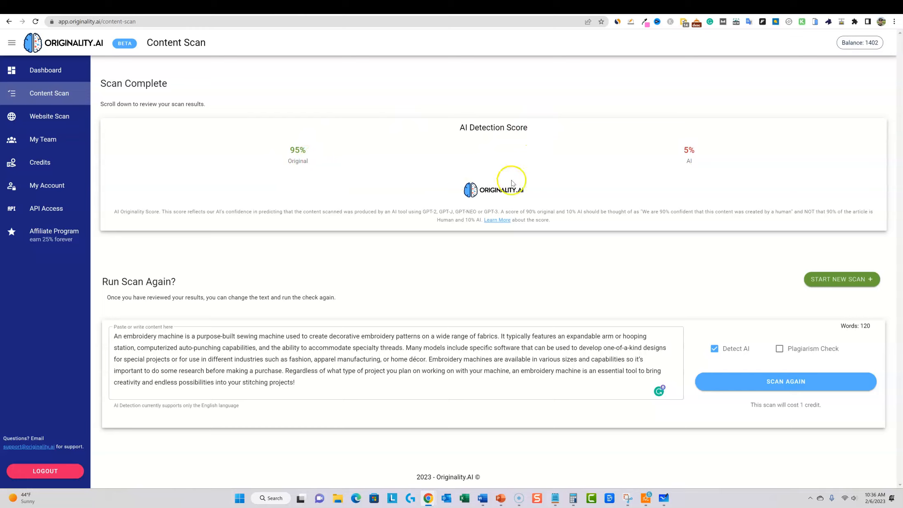
left_click(607, 144)
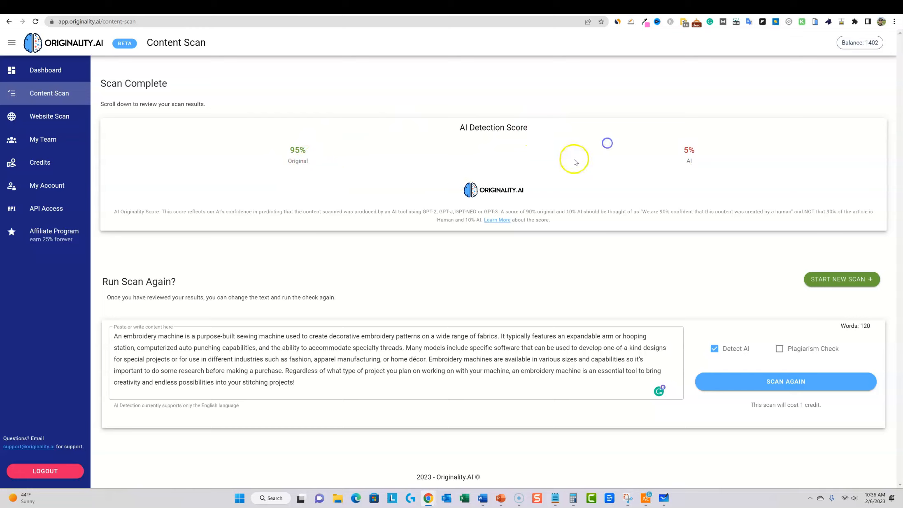
left_click_drag(284, 145, 323, 168)
left_click(583, 137)
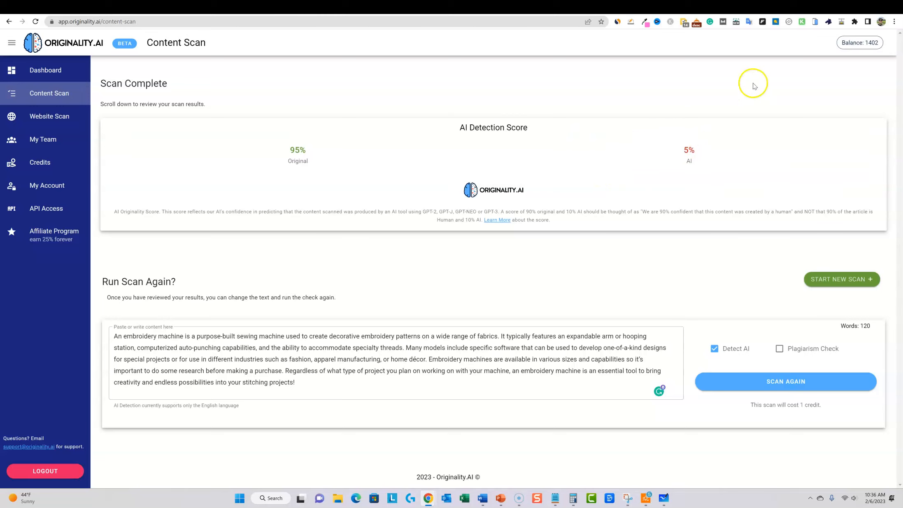
left_click(694, 8)
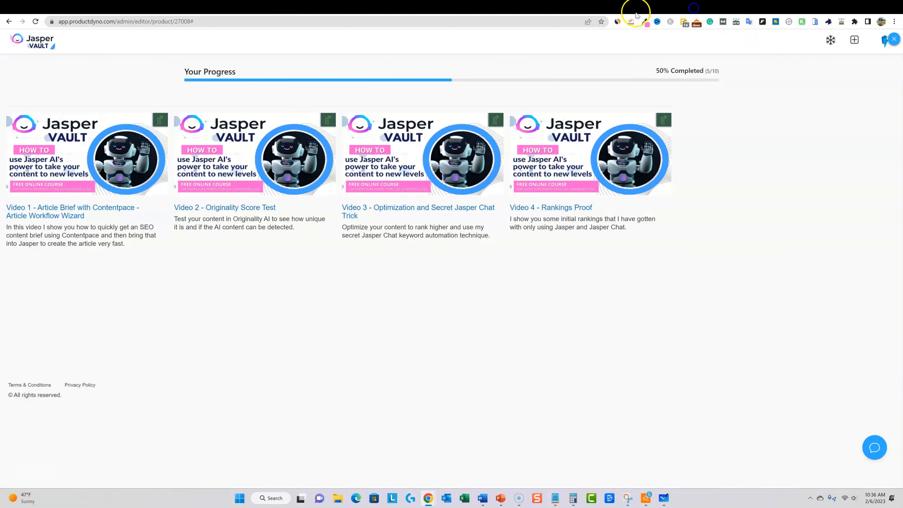